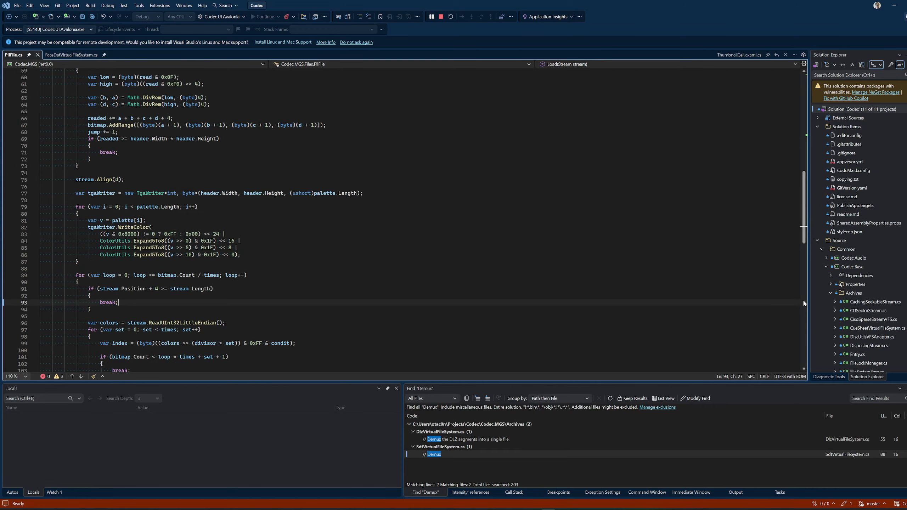
# Open f73b.face from folder 0 of FACE.DAT inside the MGS_US_DISC1-washed.BIN disc image.
pyautogui.scroll(-2, 237, 278)
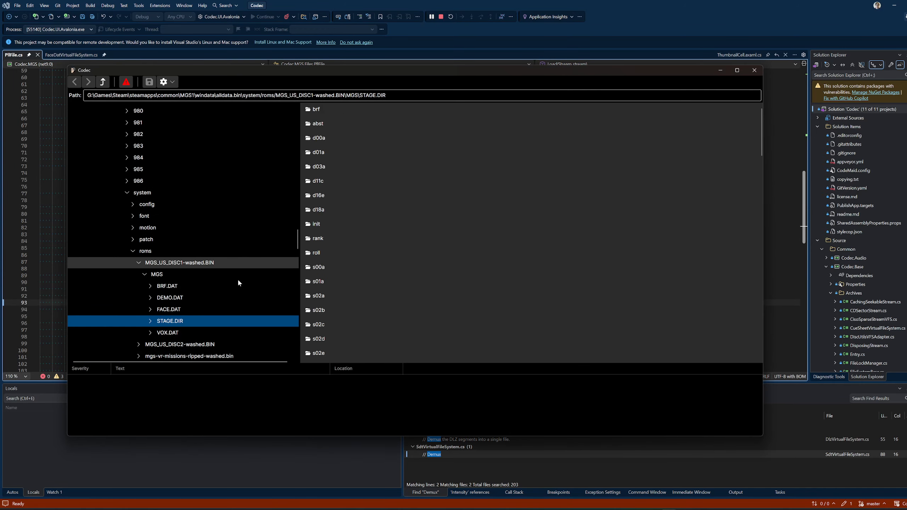
pyautogui.click(173, 311)
pyautogui.click(150, 310)
pyautogui.scroll(-3, 182, 310)
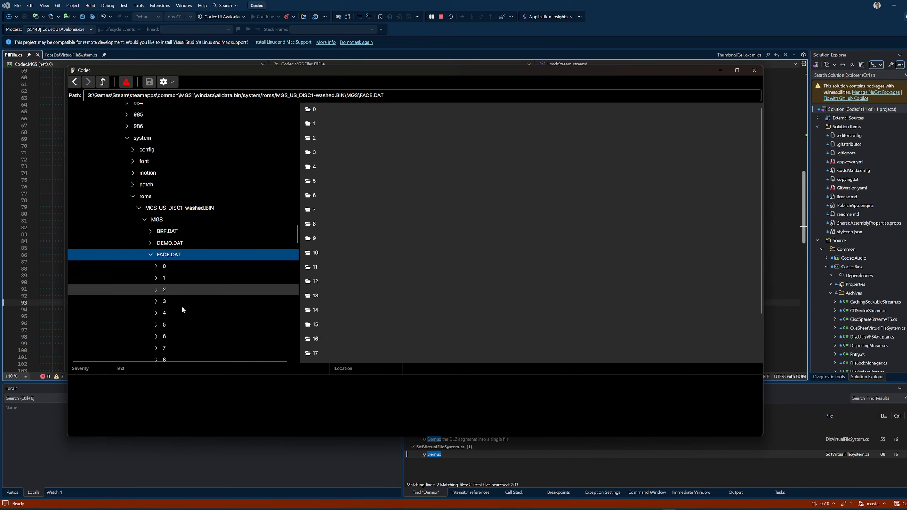
pyautogui.doubleClick(164, 267)
pyautogui.click(177, 278)
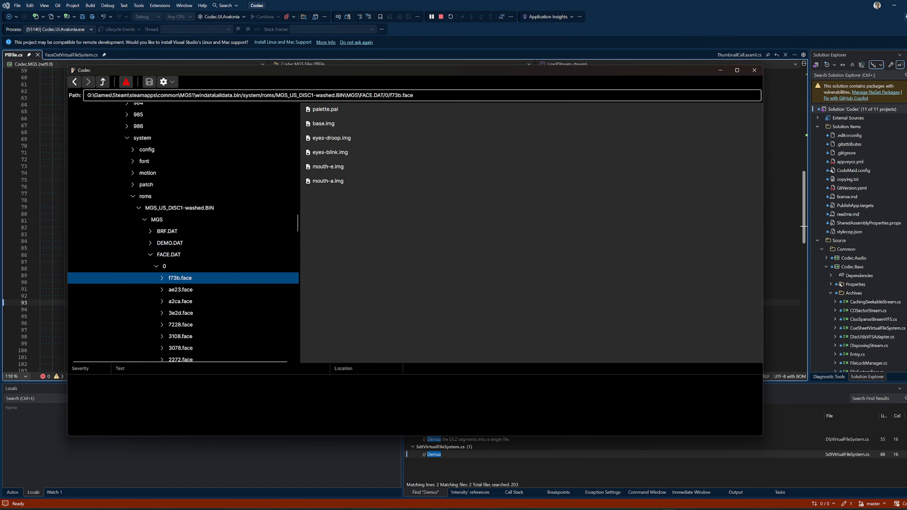
# Show the contents as thumbnails and view the portrait images inside f73b.face.
pyautogui.click(167, 82)
pyautogui.click(182, 105)
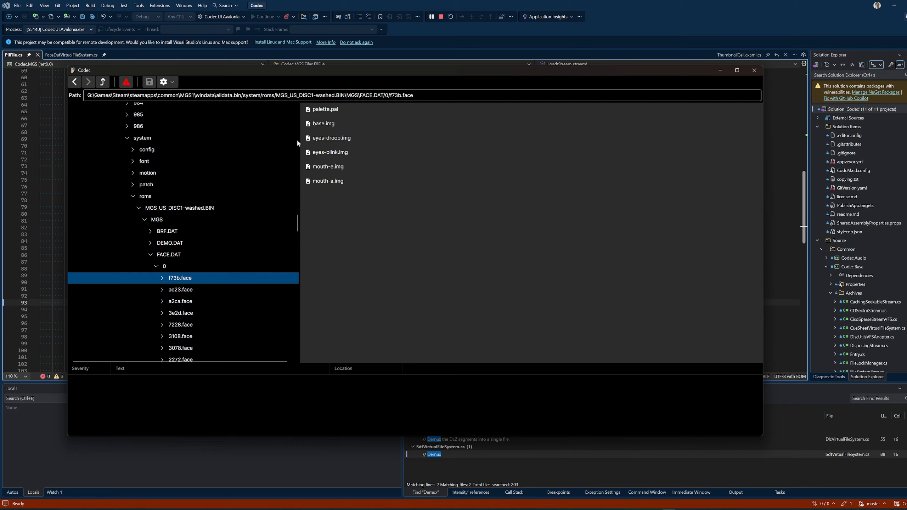
pyautogui.scroll(-2, 189, 309)
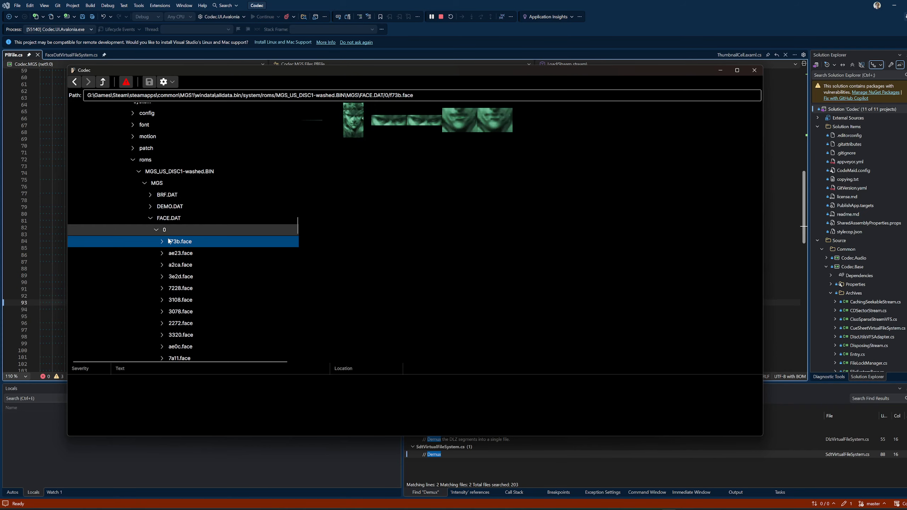
pyautogui.click(172, 219)
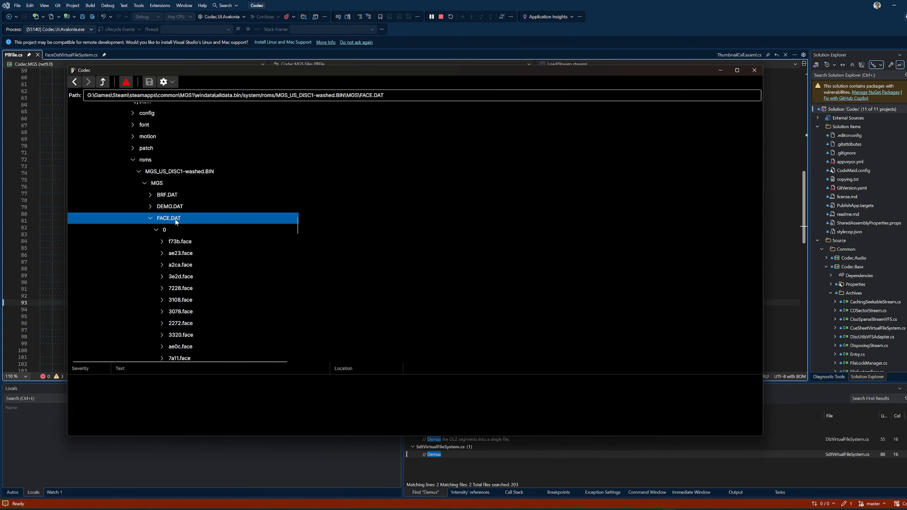
pyautogui.click(175, 241)
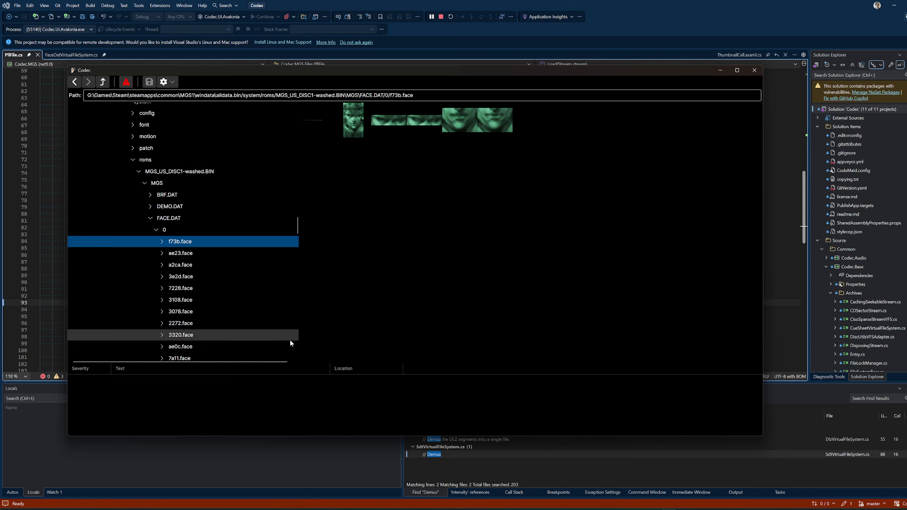
pyautogui.click(190, 175)
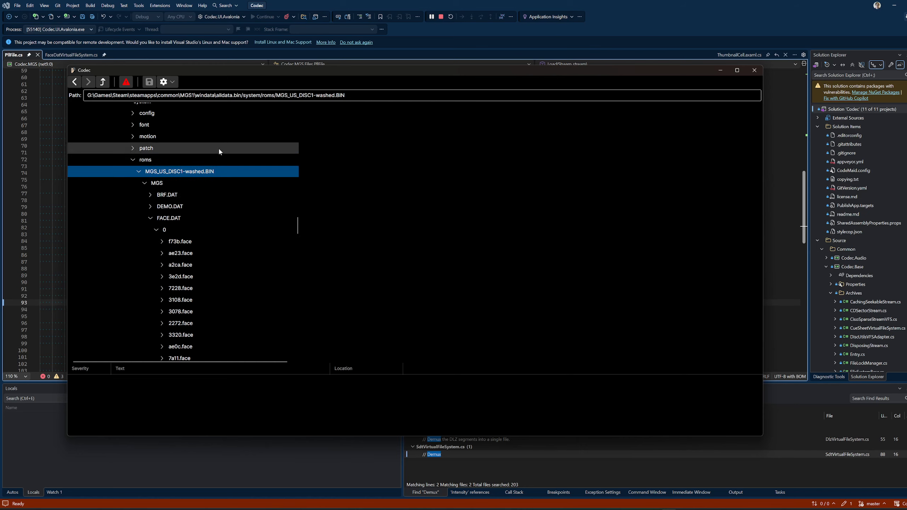
pyautogui.scroll(1, 199, 259)
pyautogui.scroll(1, 206, 275)
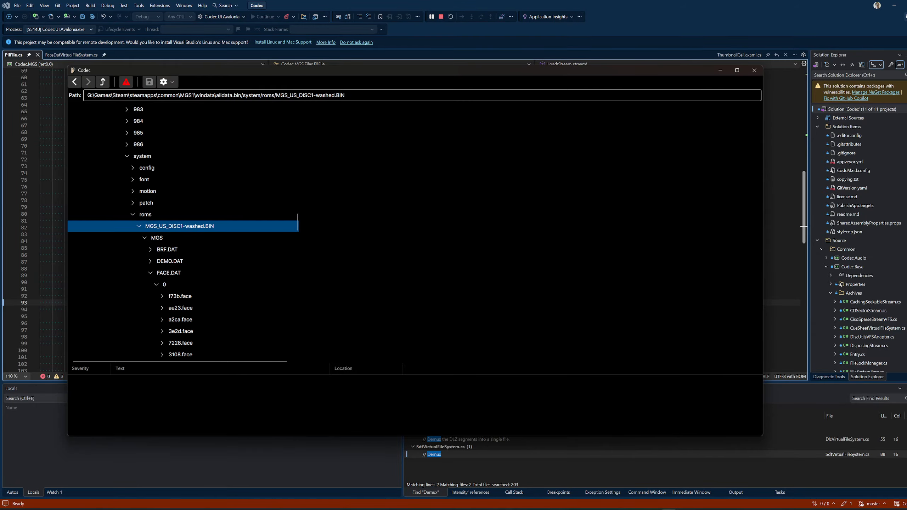
pyautogui.click(190, 297)
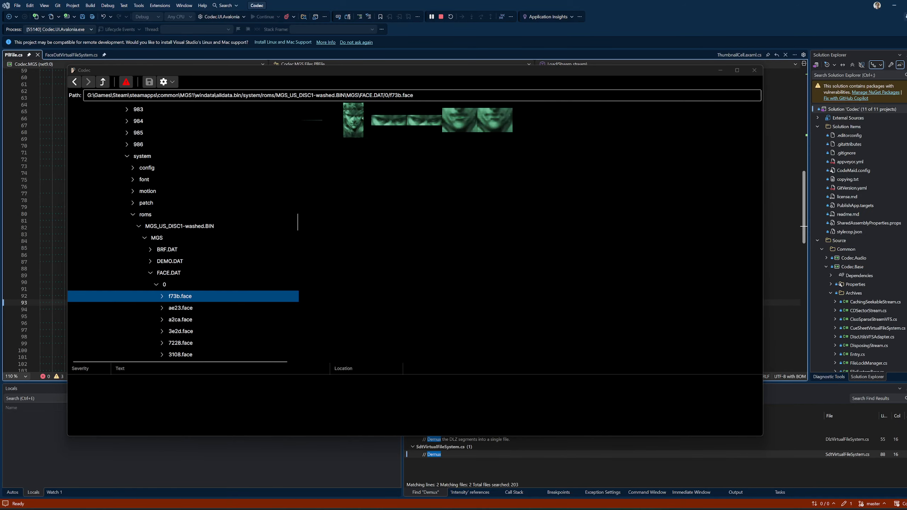
# Go to the folder G:\Games\GOG\Metal Gear Solid and expand it in the folder tree.
pyautogui.click(423, 94)
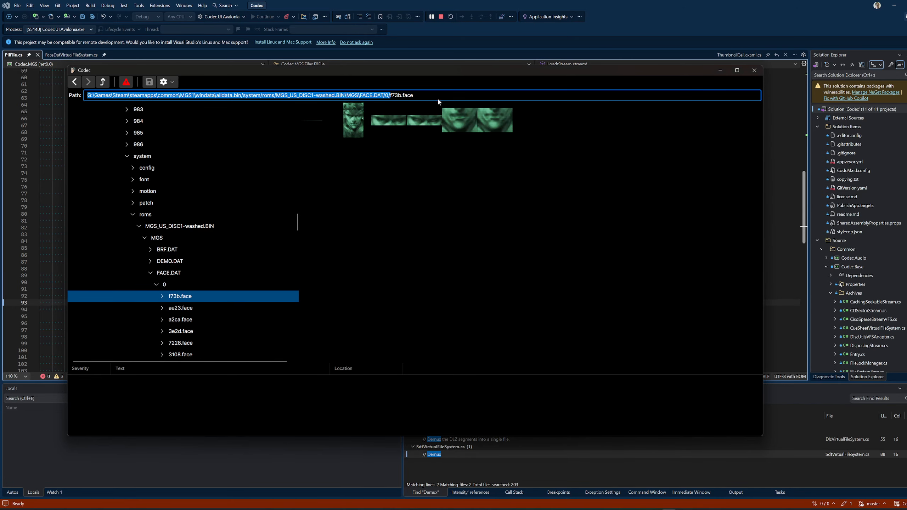
pyautogui.hotkey('ctrl', 'a')
pyautogui.write('G:\\Games\\GOG\\Metal Gear Solid')
pyautogui.press('Return')
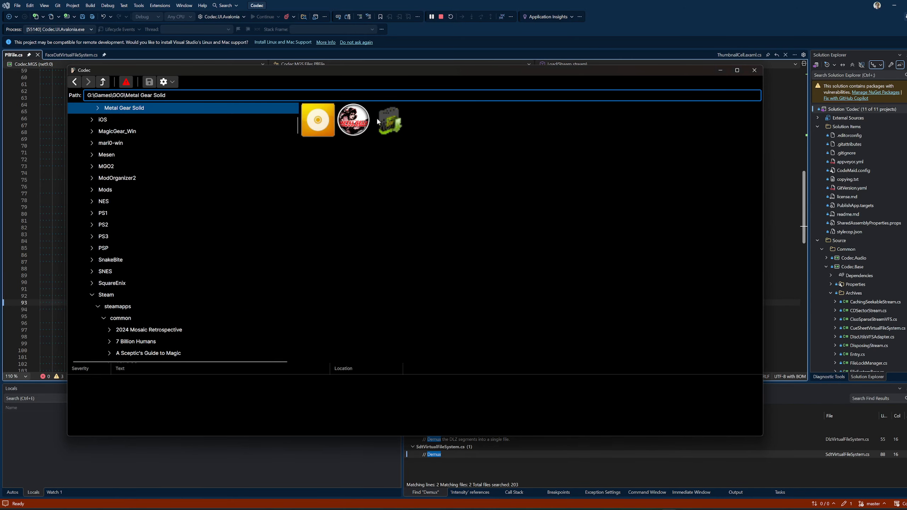
pyautogui.scroll(1, 75, 148)
pyautogui.click(97, 144)
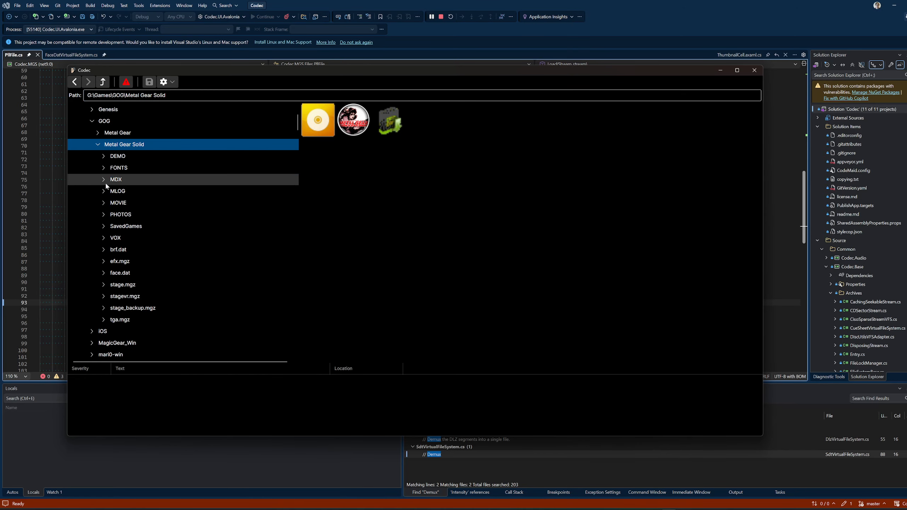
# Expand face.dat and its folder 0 to list the face archives.
pyautogui.click(103, 273)
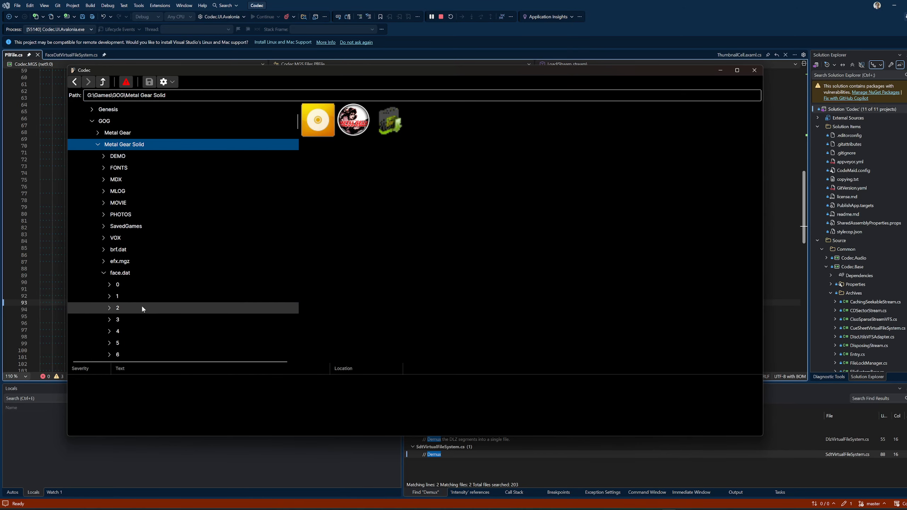
pyautogui.scroll(-1, 166, 281)
pyautogui.click(120, 250)
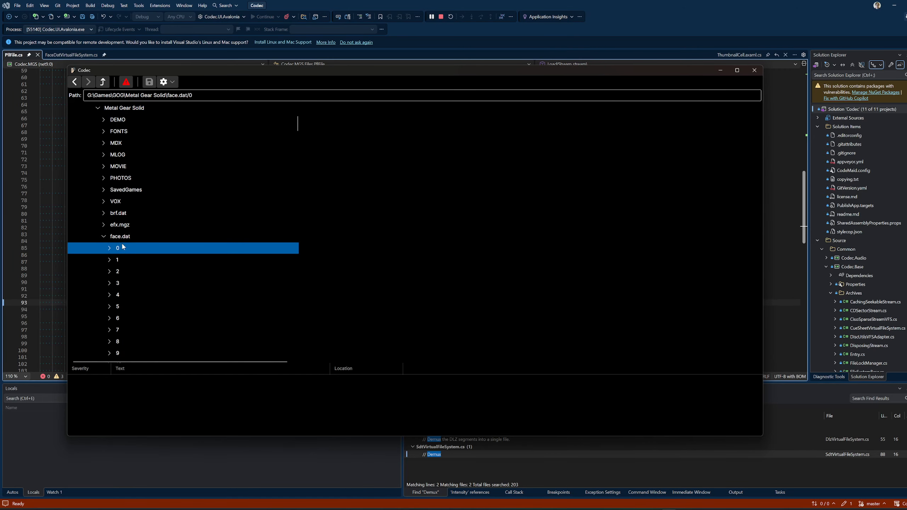
pyautogui.scroll(-2, 155, 277)
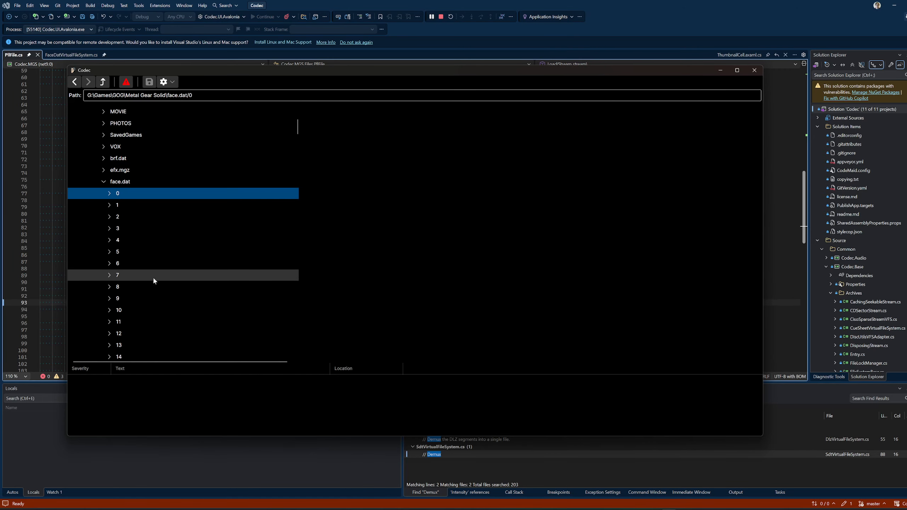
pyautogui.click(110, 194)
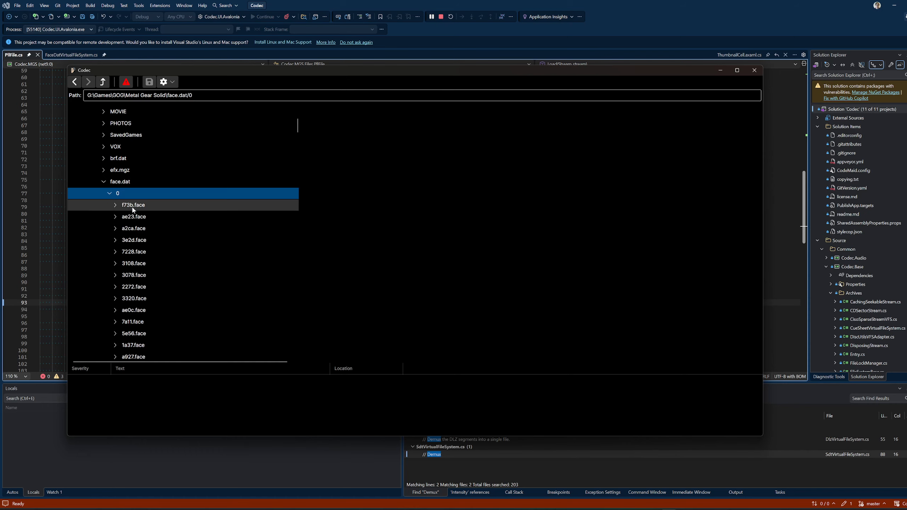
# Look through the portraits in folder 0, viewing ae23.face, f73b.face and 5e56.face.
pyautogui.click(118, 219)
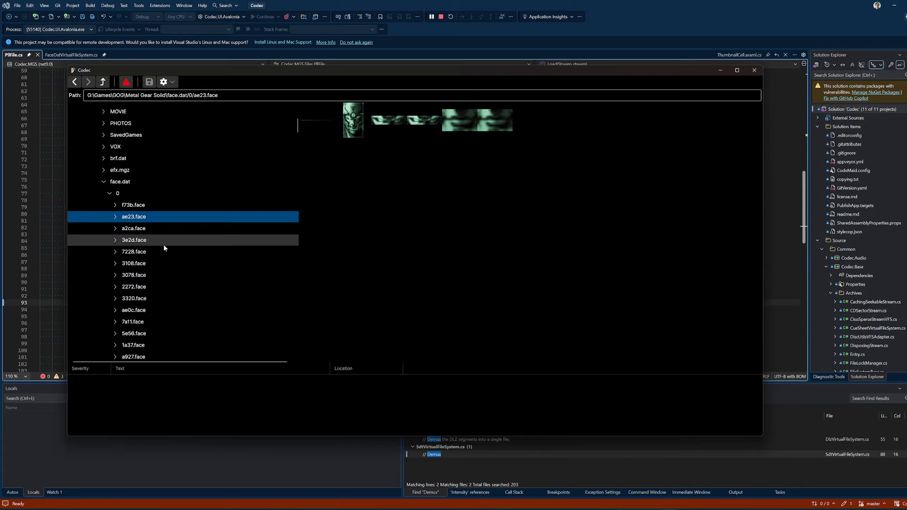
pyautogui.click(136, 207)
pyautogui.scroll(-3, 157, 264)
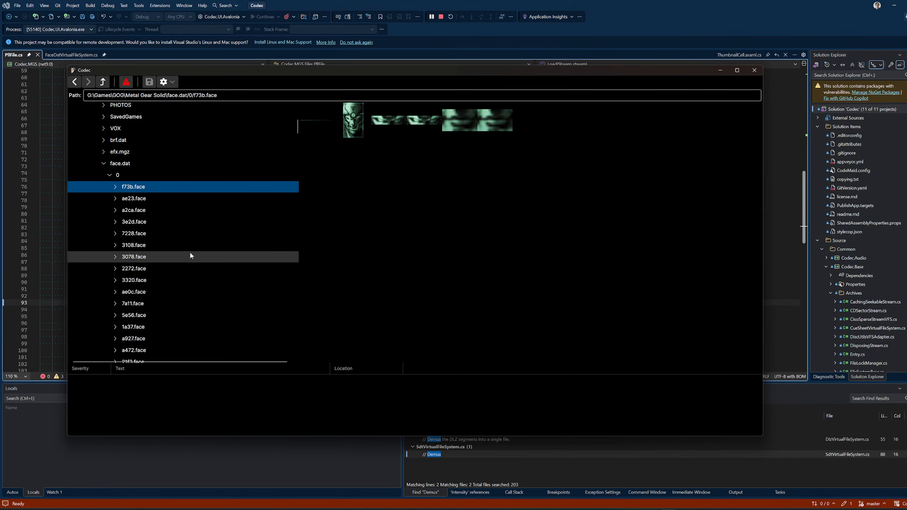
pyautogui.click(147, 282)
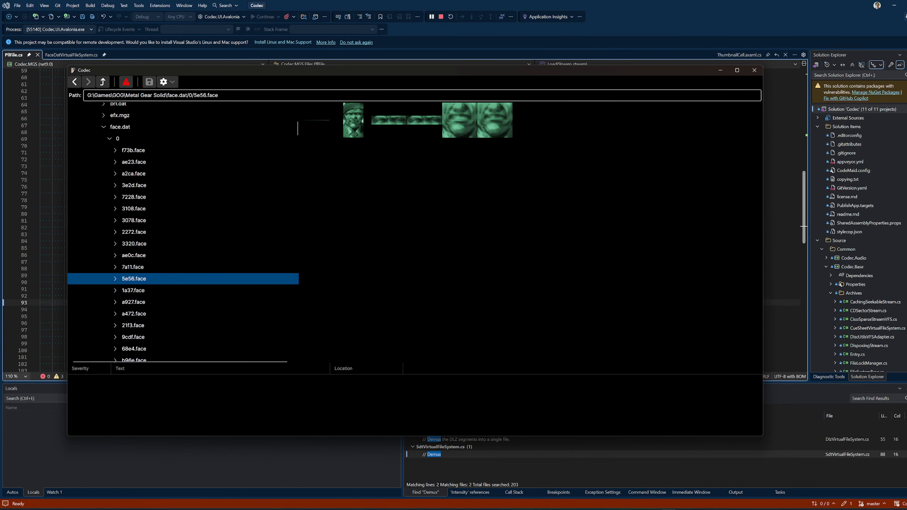
# Show folder 0 as a list and save a copy of 5e56.face into the TestFiles\Portrait\Example folder.
pyautogui.click(169, 82)
pyautogui.click(180, 100)
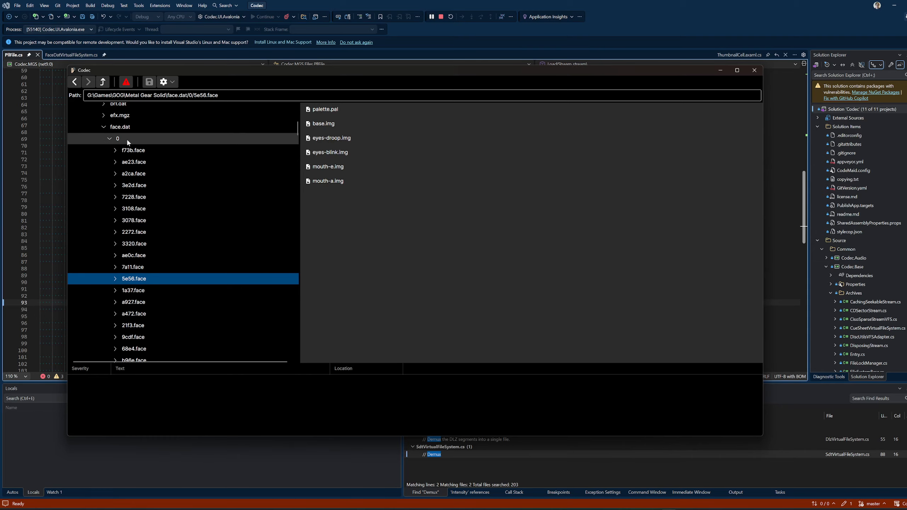
pyautogui.click(129, 139)
pyautogui.click(322, 267)
pyautogui.rightClick(320, 267)
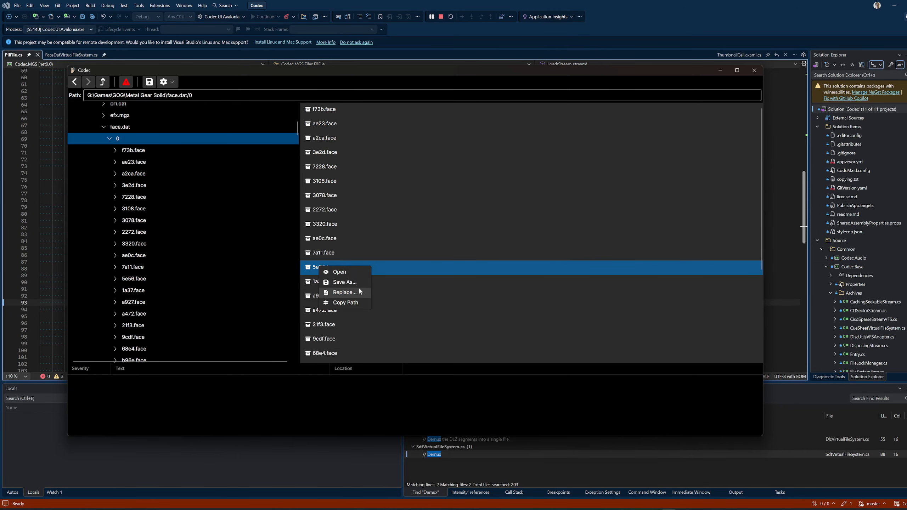
pyautogui.click(345, 283)
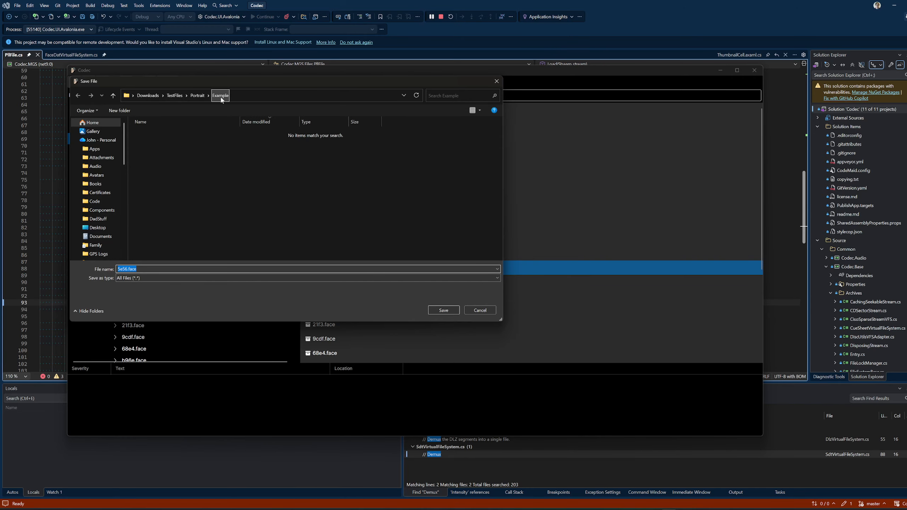
pyautogui.click(442, 310)
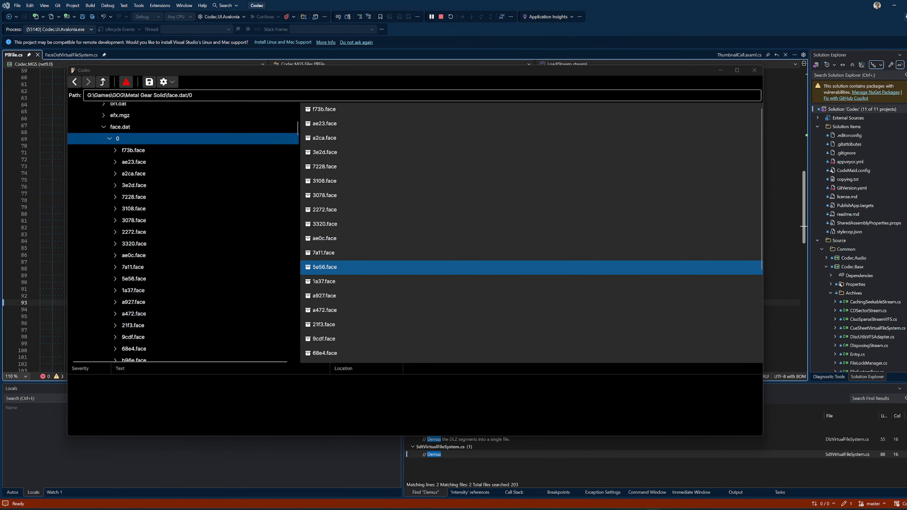
# Copy the Downloads\TestFiles\Portrait\Example folder path from the AddXY script in LINQPad and go to that folder in Codec.
pyautogui.hotkey('alt', 'Tab')
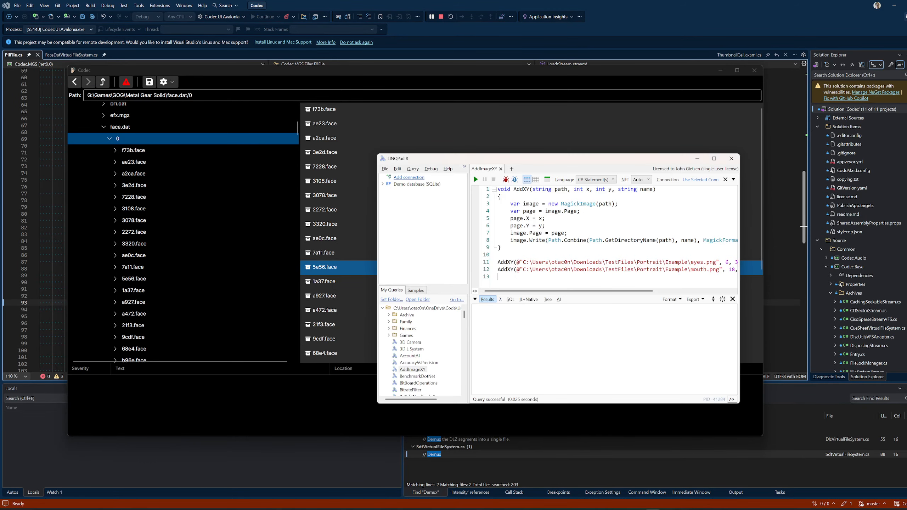
pyautogui.moveTo(690, 262); pyautogui.dragTo(524, 262)
pyautogui.hotkey('ctrl', 'c')
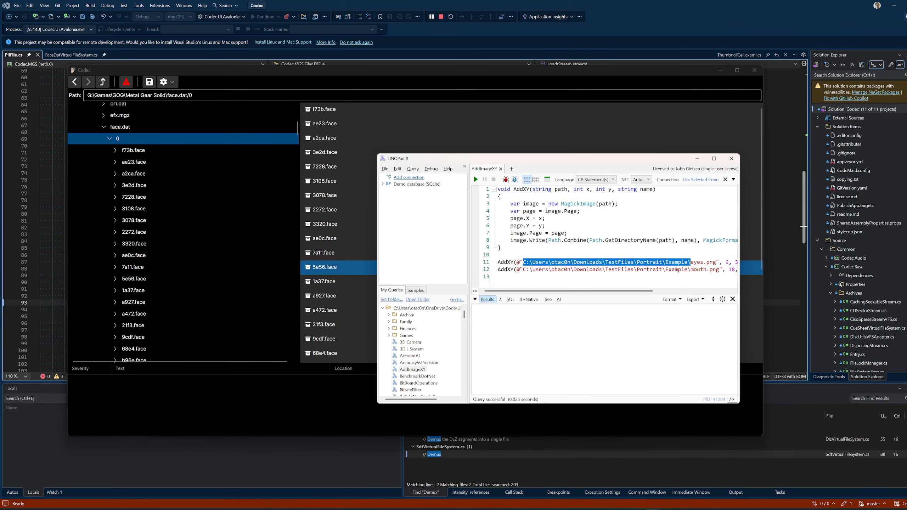
pyautogui.click(401, 81)
pyautogui.moveTo(215, 95); pyautogui.dragTo(6, 82)
pyautogui.hotkey('ctrl', 'v')
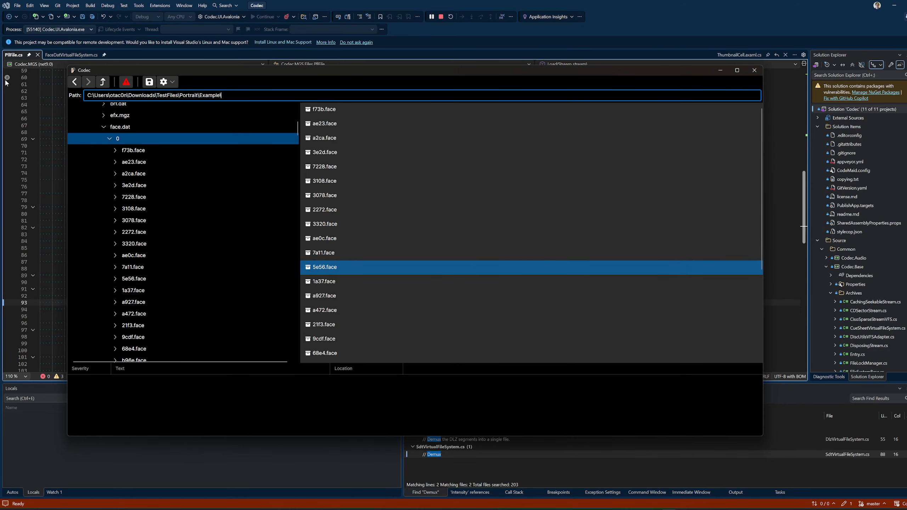
pyautogui.press('Return')
# Open the saved 5e56.face from the Example folder and show its images as thumbnails.
pyautogui.doubleClick(328, 110)
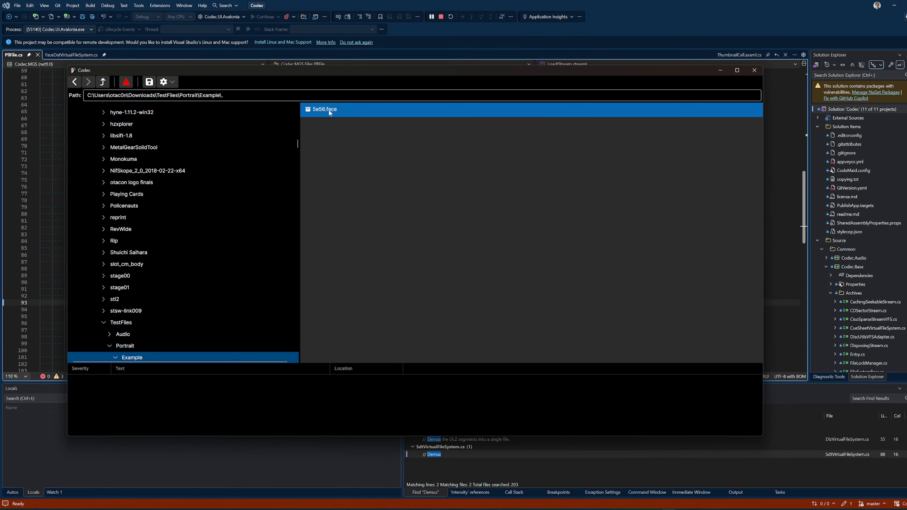
pyautogui.click(167, 81)
pyautogui.click(189, 101)
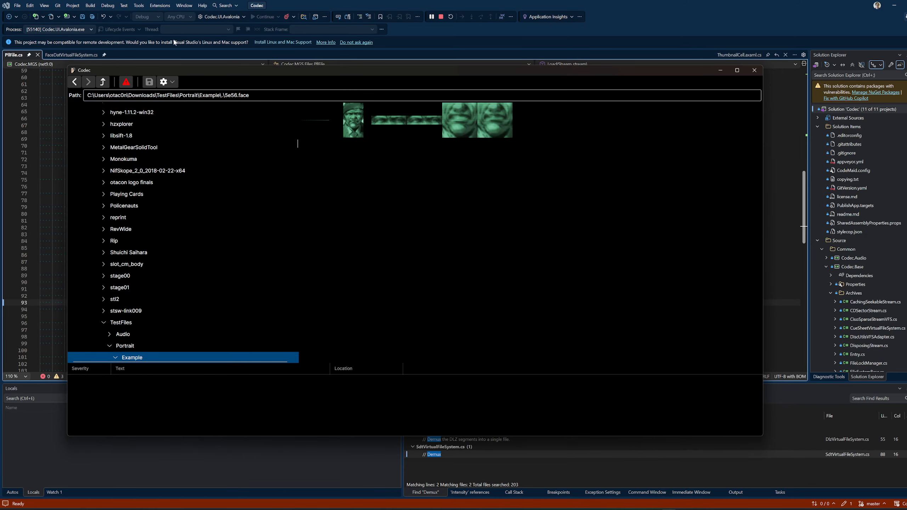
pyautogui.scroll(-1, 186, 332)
pyautogui.click(143, 352)
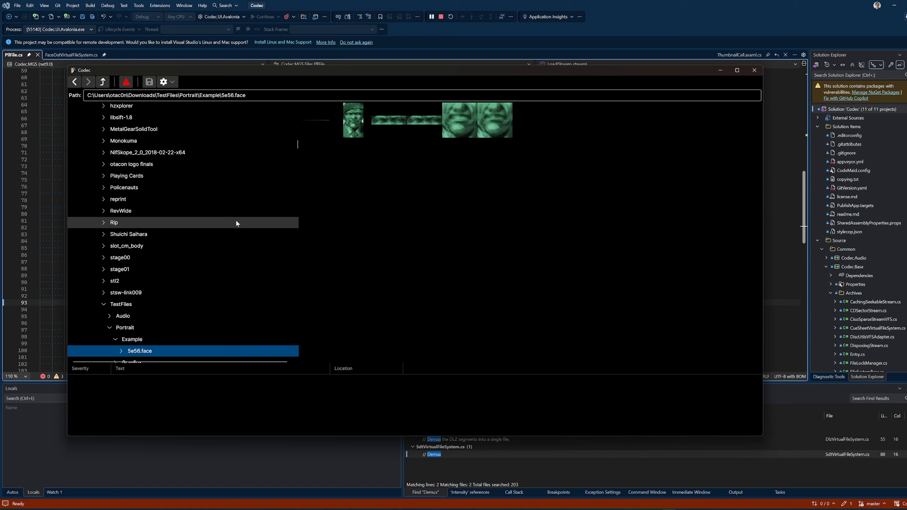
pyautogui.scroll(-1, 236, 218)
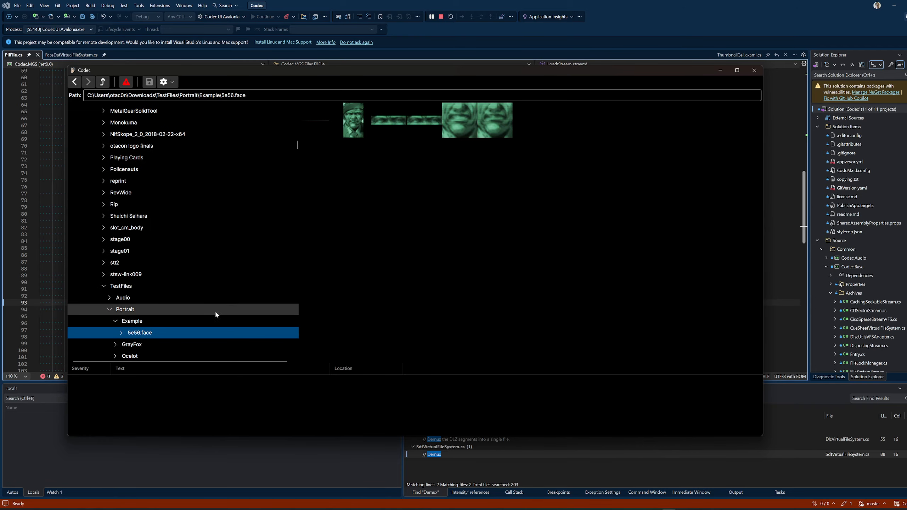
# Export the base face image of 5e56.face to the Example folder as base.png.
pyautogui.rightClick(354, 124)
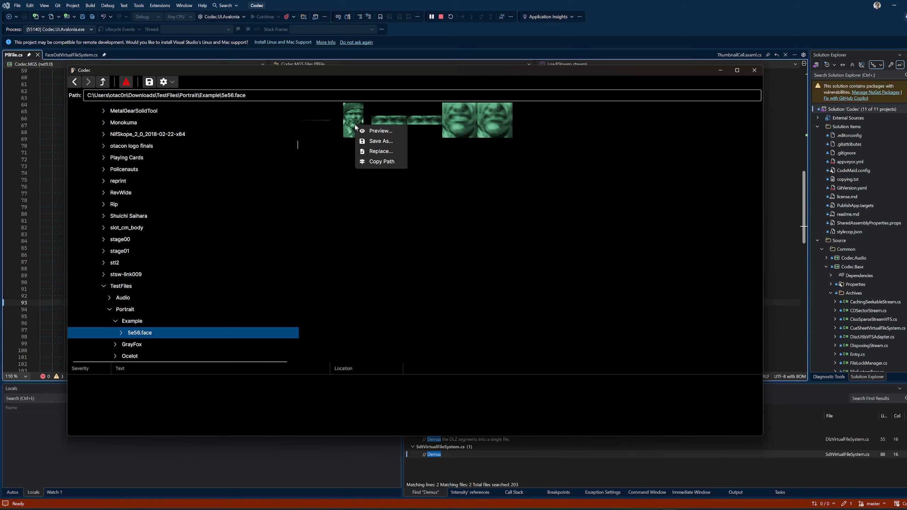
pyautogui.click(389, 143)
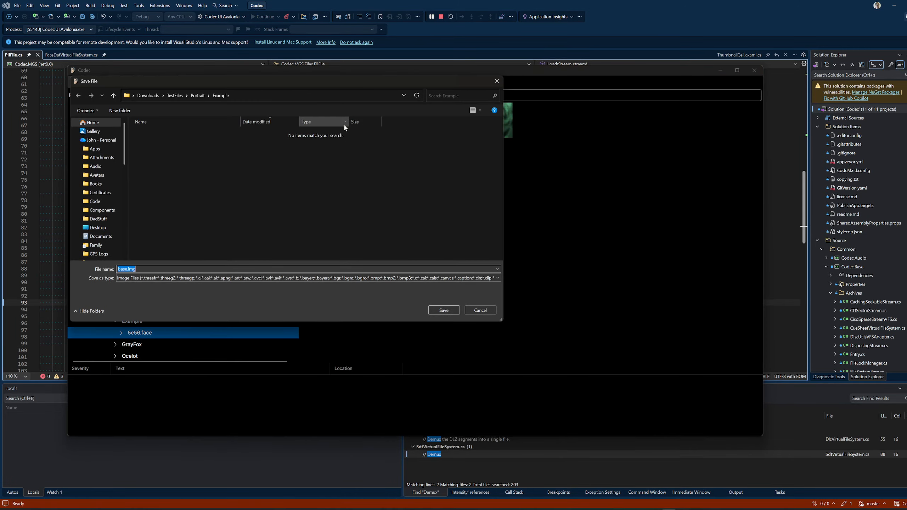
pyautogui.moveTo(312, 87); pyautogui.dragTo(499, 131)
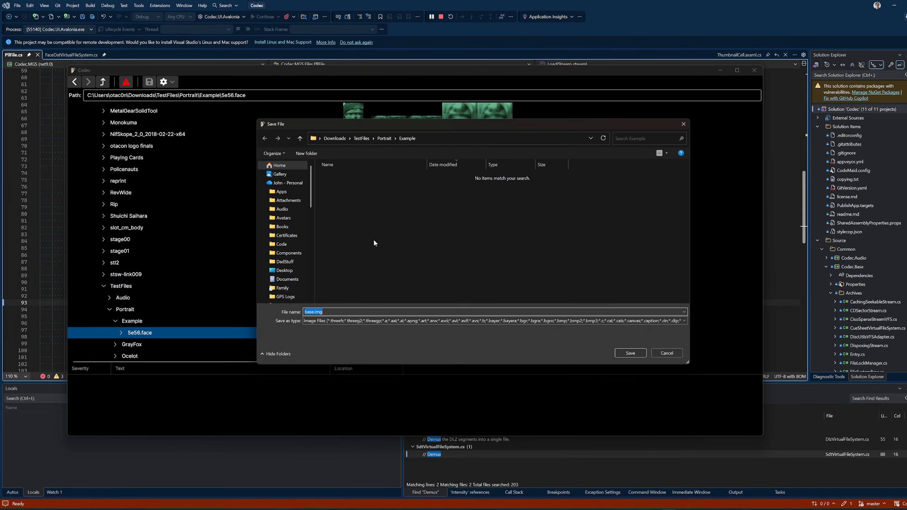
pyautogui.press('End')
pyautogui.hotkey('shift', 'Left')
pyautogui.hotkey('shift', 'Left')
pyautogui.hotkey('shift', 'Left')
pyautogui.write('png')
pyautogui.click(629, 355)
# Switch to Paint.NET and open base.png from the TestFiles\Portrait\Example folder.
pyautogui.hotkey('alt', 'Tab')
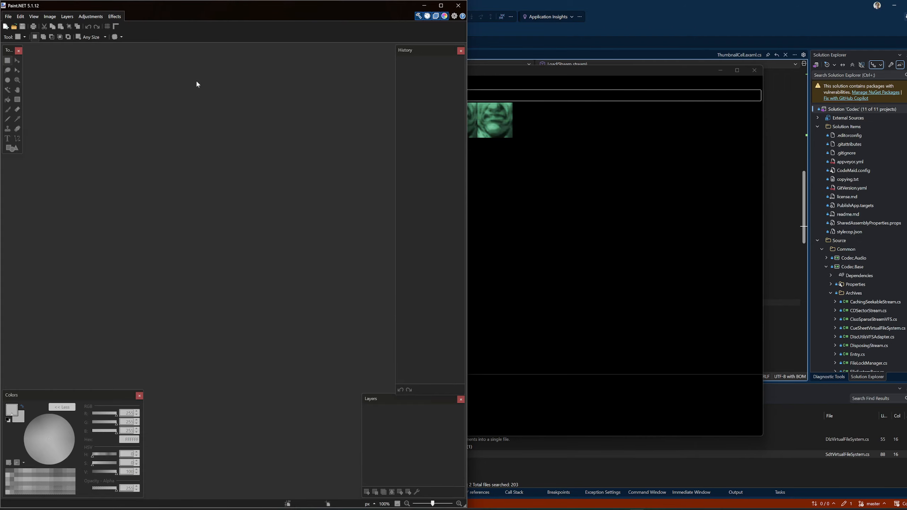
pyautogui.click(13, 27)
pyautogui.click(98, 159)
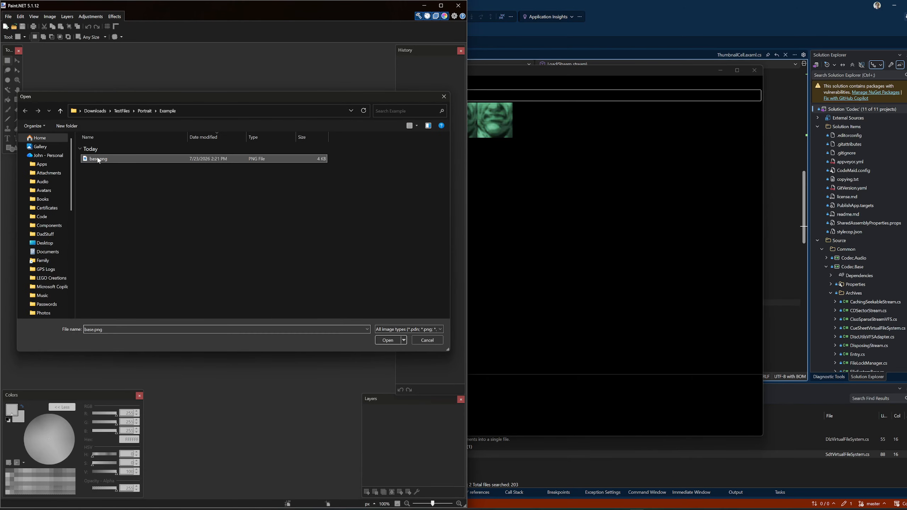
pyautogui.doubleClick(98, 160)
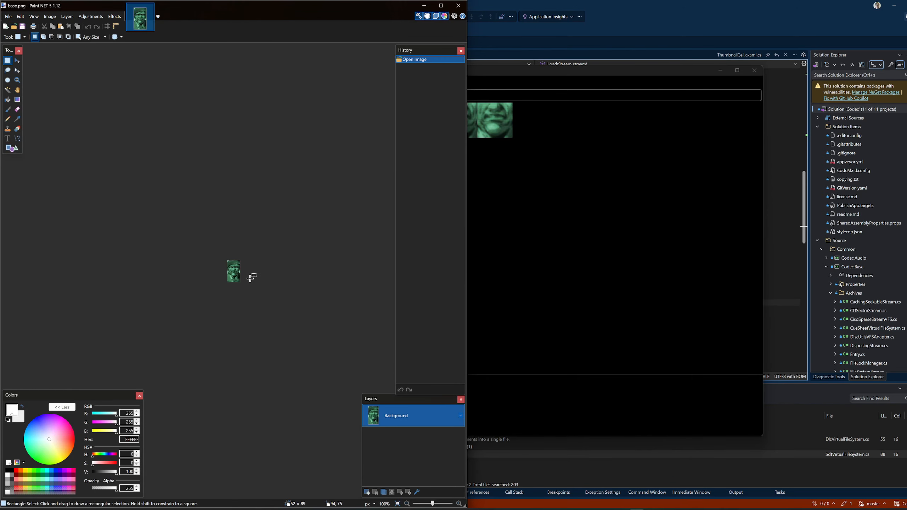
pyautogui.scroll(5, 257, 285)
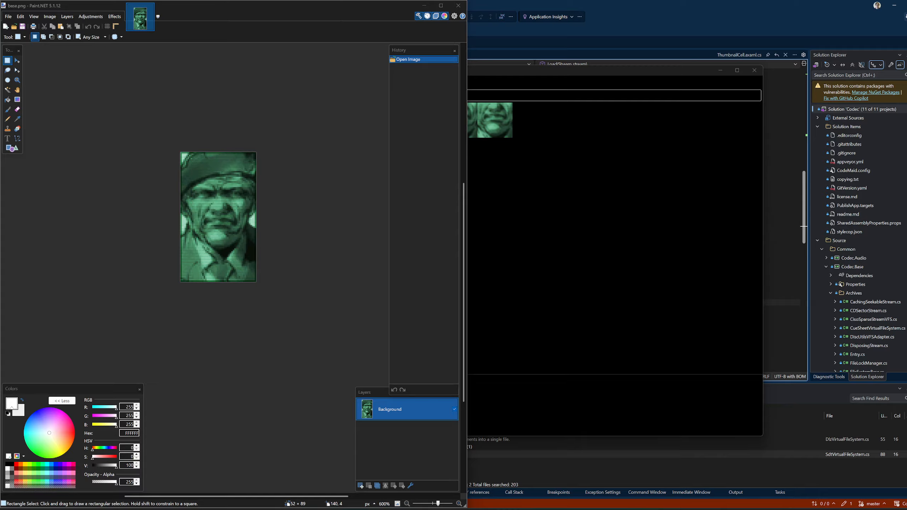
# Paste the copied green helmeted portrait into a new image.
pyautogui.click(319, 11)
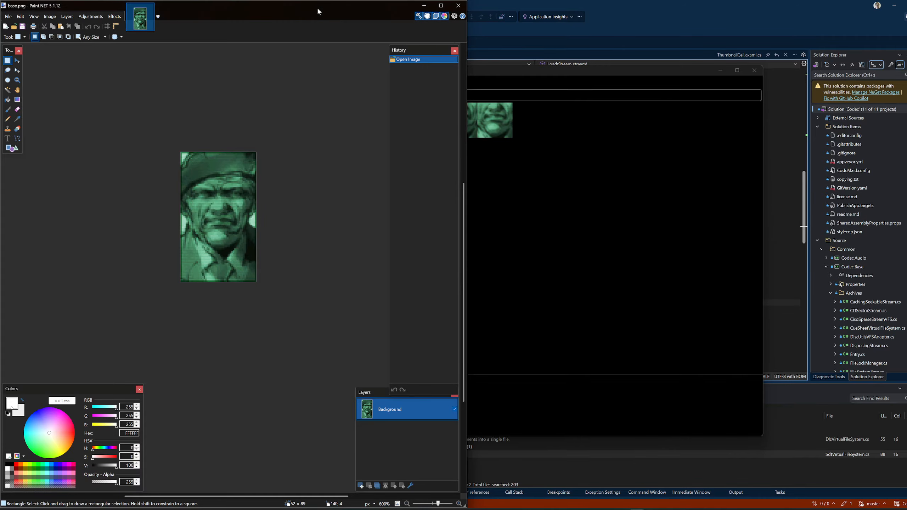
pyautogui.hotkey('ctrl', 'alt', 'v')
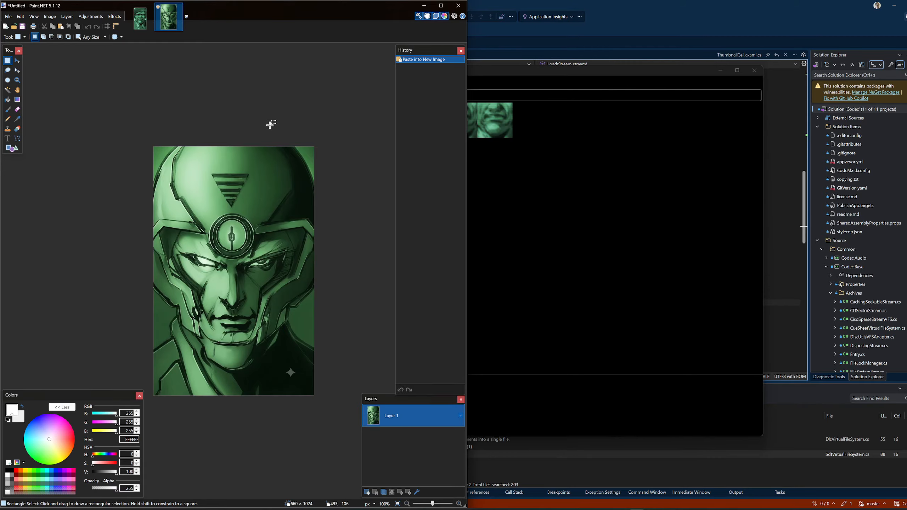
pyautogui.click(547, 83)
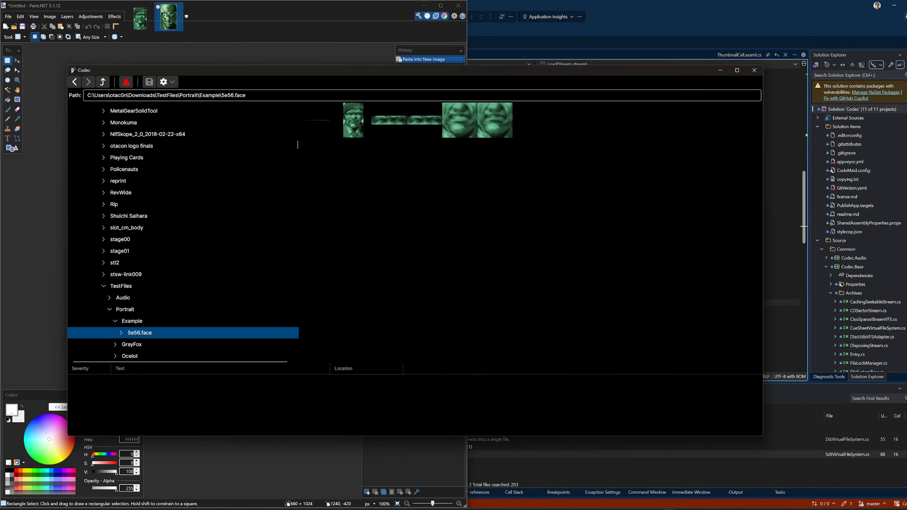
pyautogui.click(252, 22)
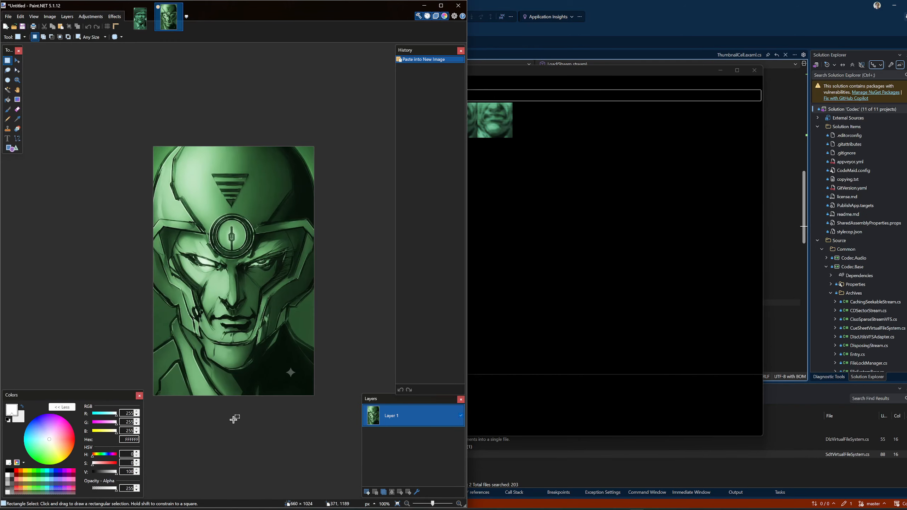
pyautogui.click(140, 18)
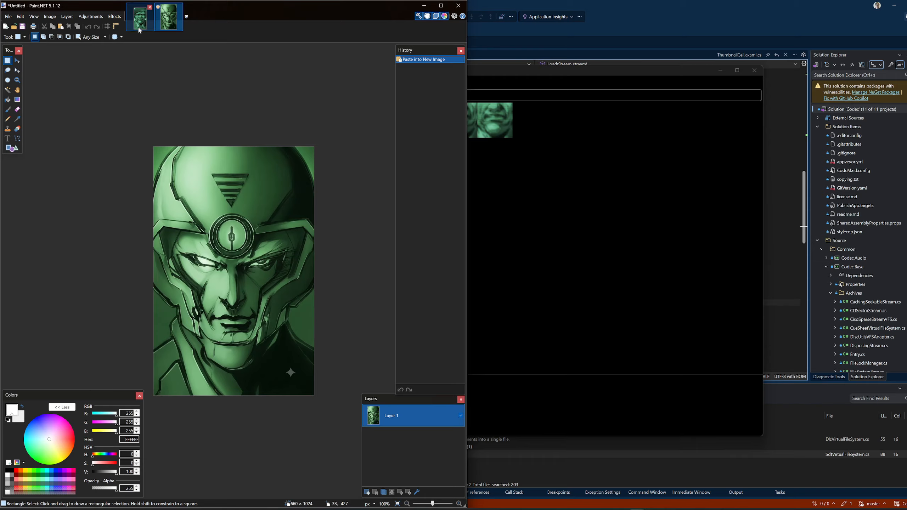
pyautogui.click(169, 18)
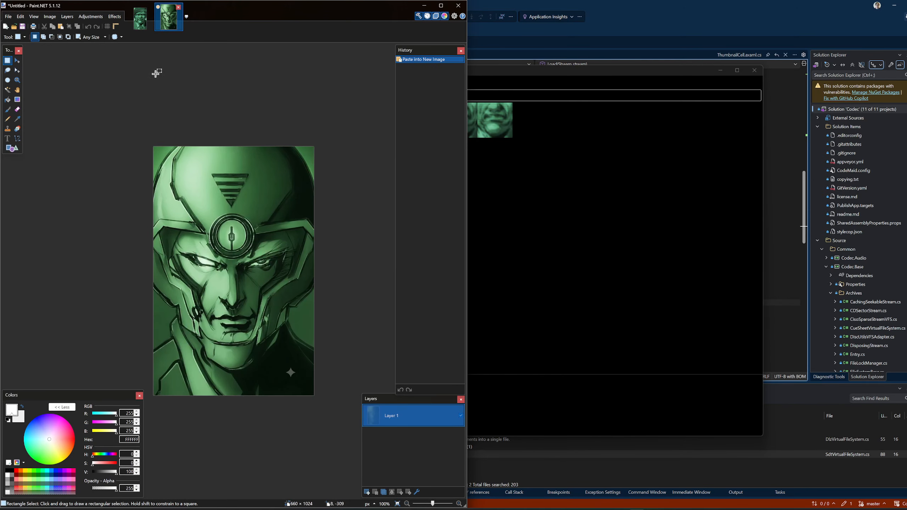
# Resize the pasted portrait to 57 × 89 pixels with the aspect ratio maintained and inspect it up close.
pyautogui.click(50, 18)
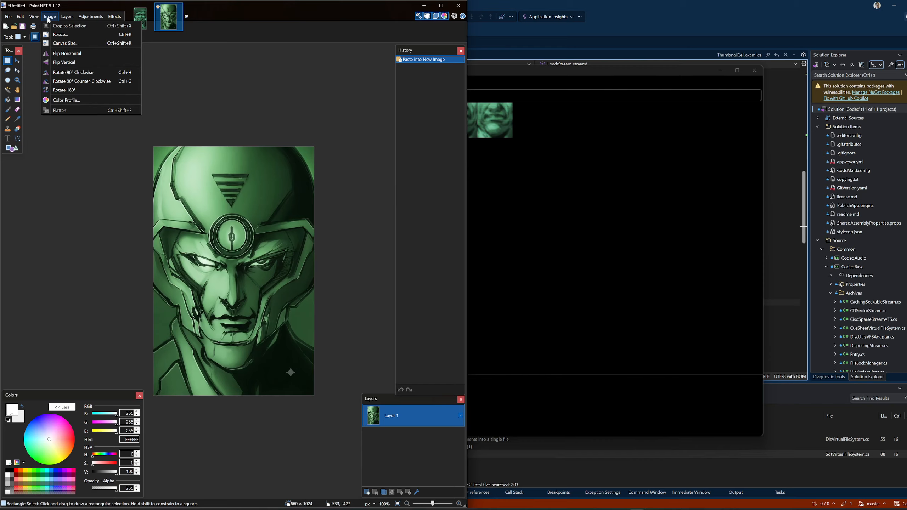
pyautogui.click(161, 42)
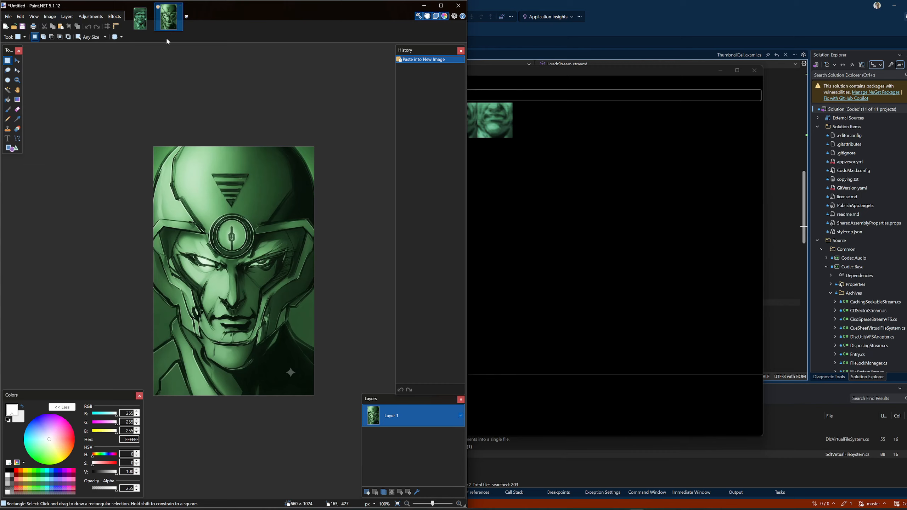
pyautogui.click(50, 16)
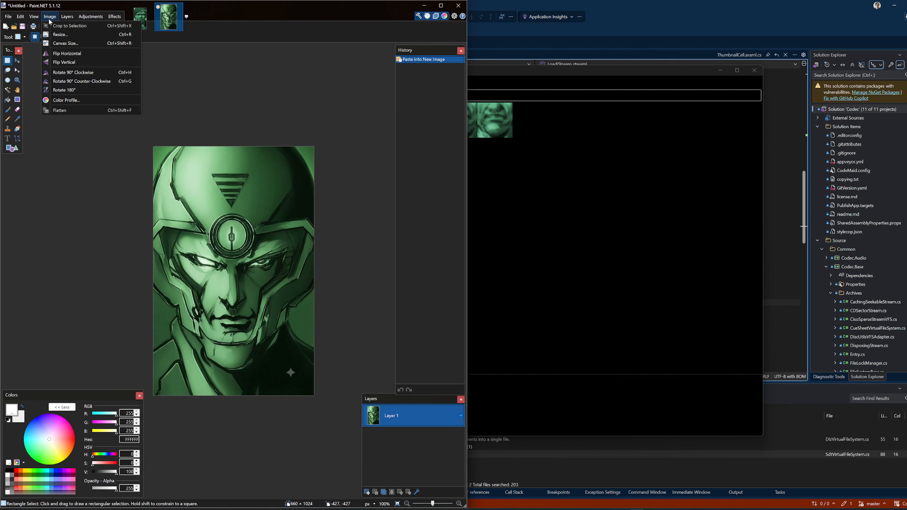
pyautogui.click(65, 36)
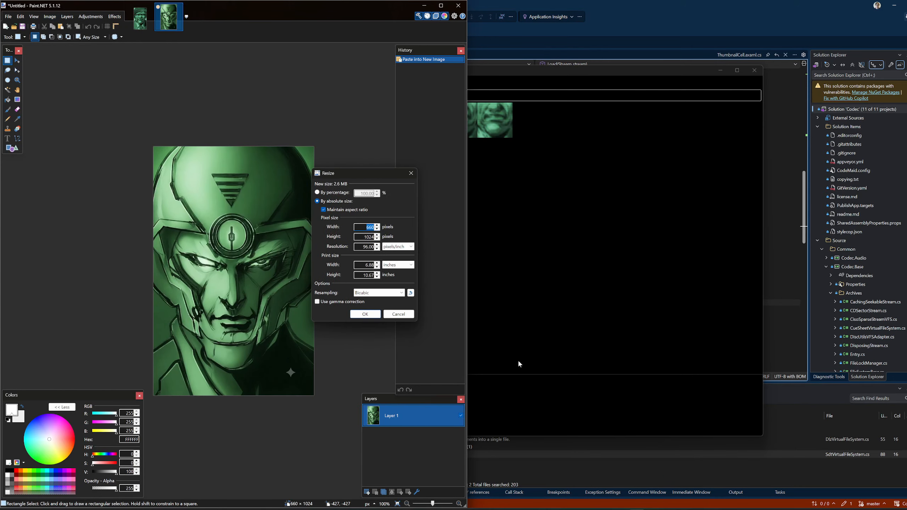
pyautogui.write('52')
pyautogui.press('Tab')
pyautogui.click(368, 314)
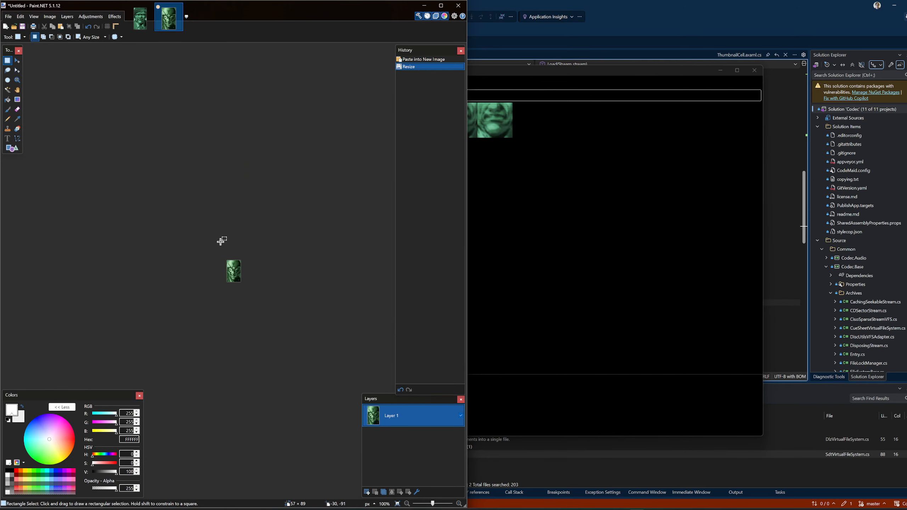
pyautogui.scroll(5, 228, 250)
pyautogui.scroll(-2, 290, 277)
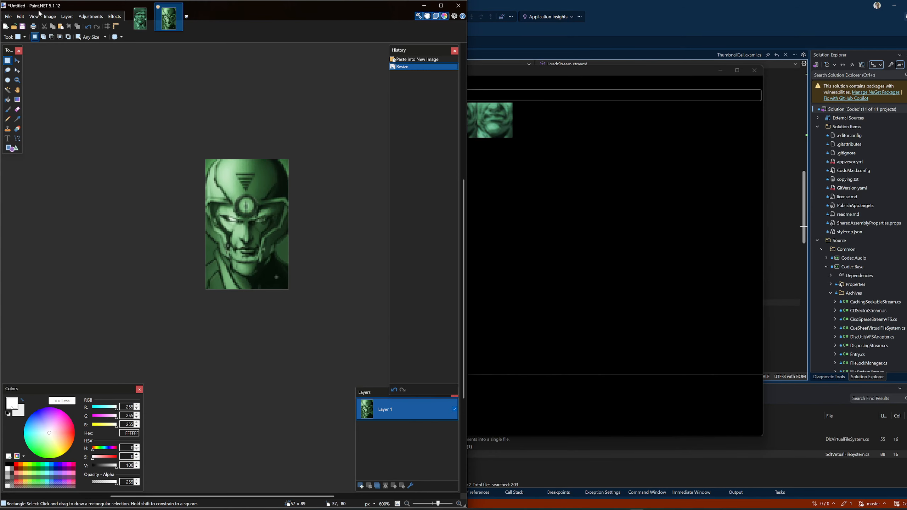
pyautogui.scroll(4, 334, 221)
pyautogui.scroll(-2, 334, 221)
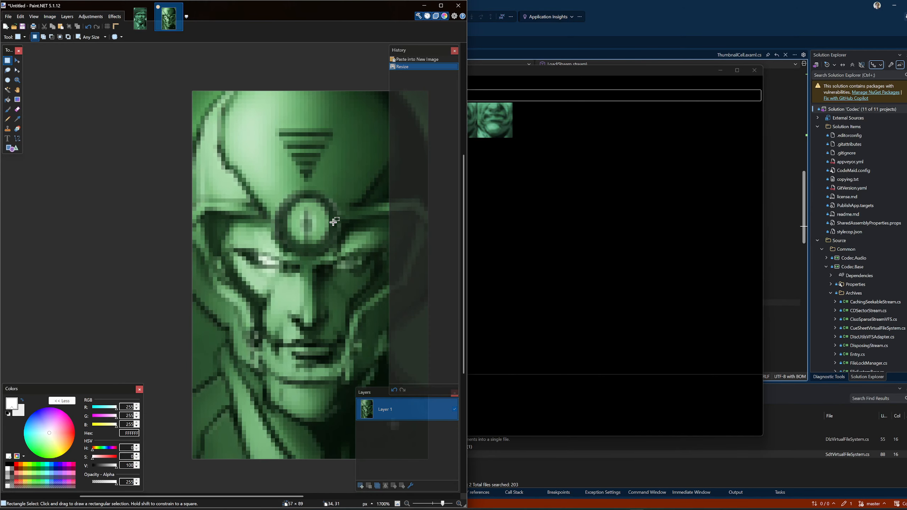
pyautogui.moveTo(227, 496); pyautogui.dragTo(261, 497)
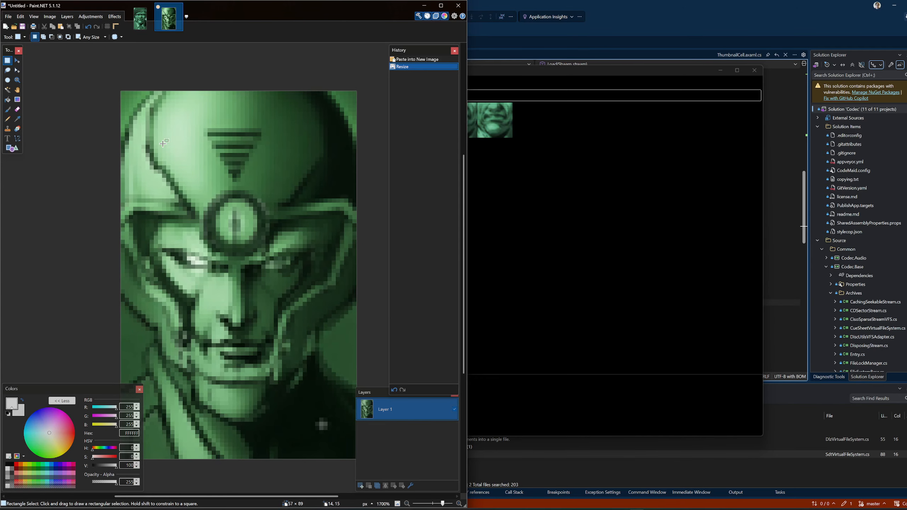
pyautogui.click(49, 16)
pyautogui.click(60, 34)
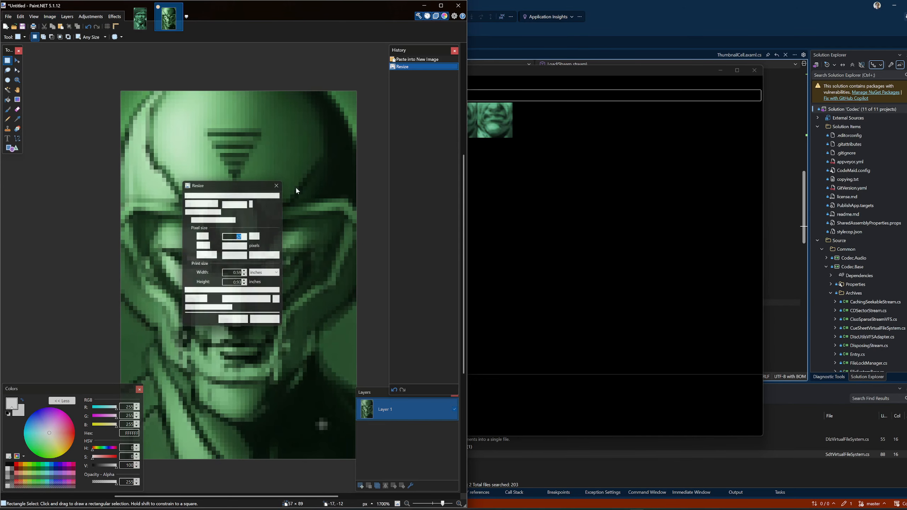
pyautogui.write('52')
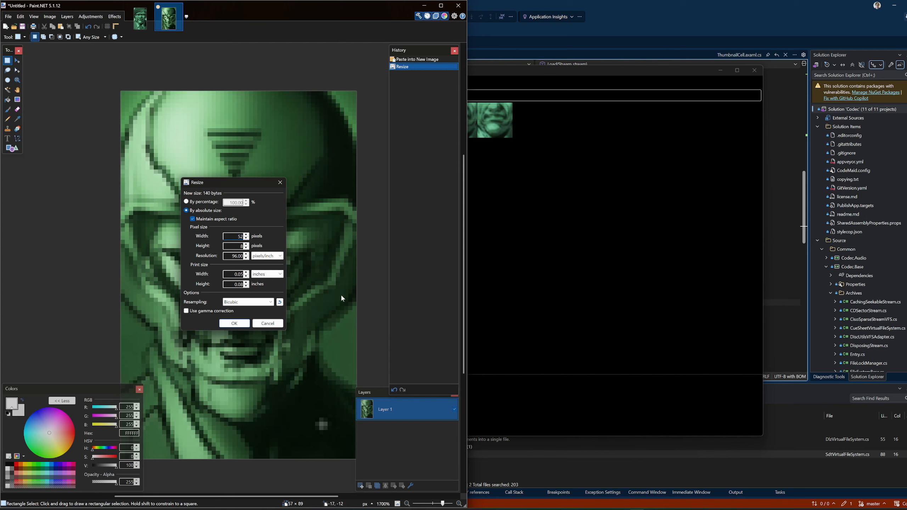
pyautogui.click(267, 324)
# Set the pasted portrait's canvas width to 52 pixels with the Middle anchor, keeping the height at 89 pixels.
pyautogui.click(50, 16)
pyautogui.click(68, 44)
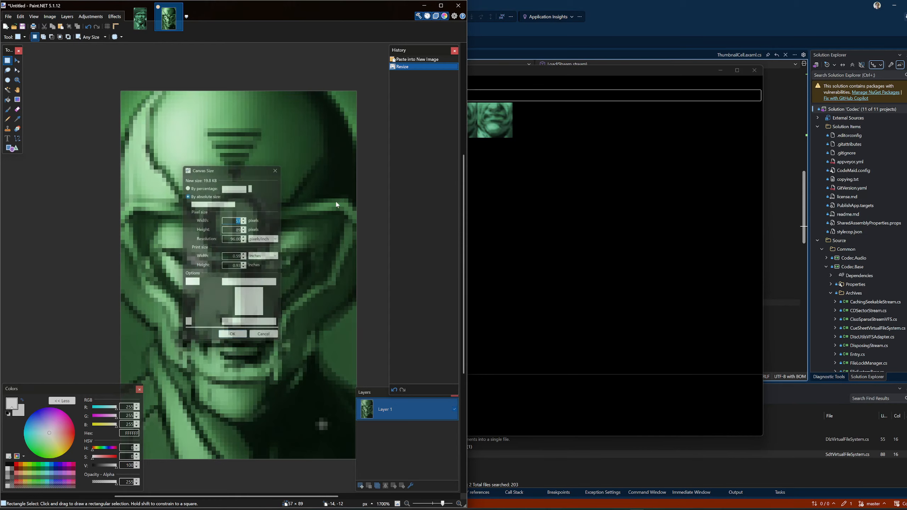
pyautogui.write('52')
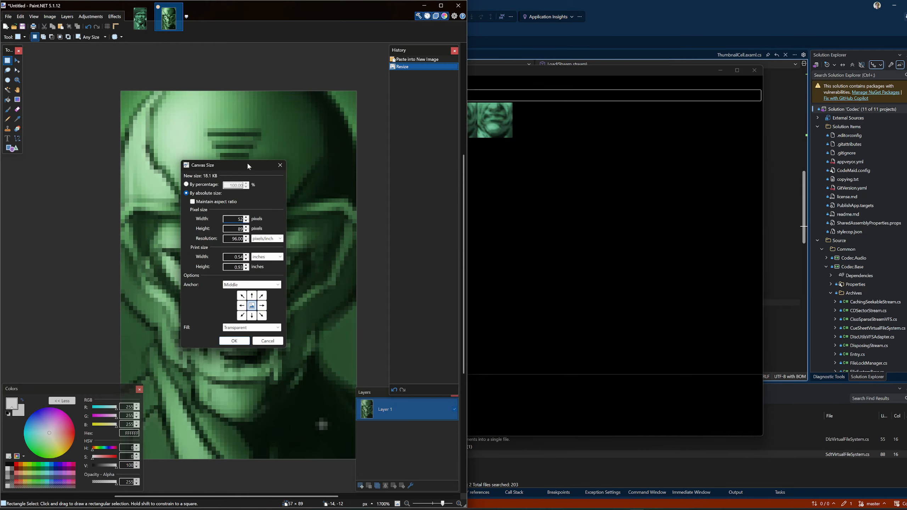
pyautogui.moveTo(248, 167); pyautogui.dragTo(442, 173)
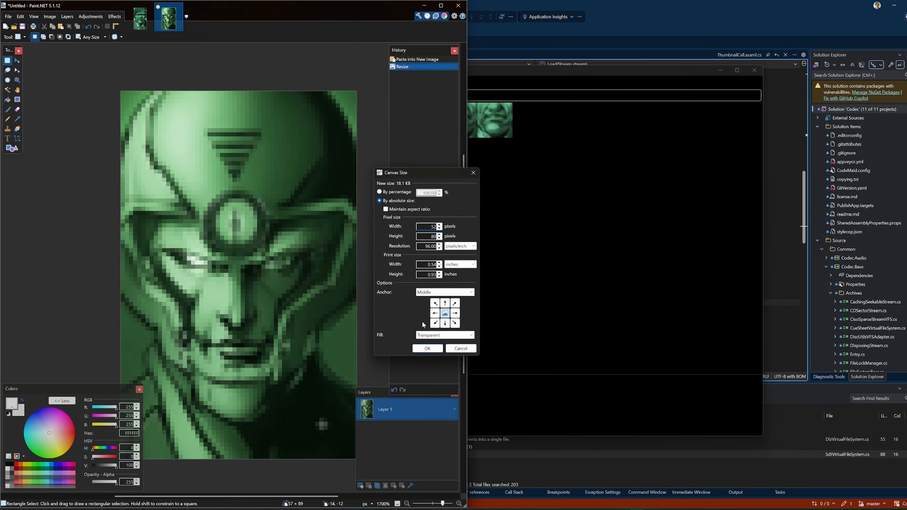
pyautogui.click(427, 348)
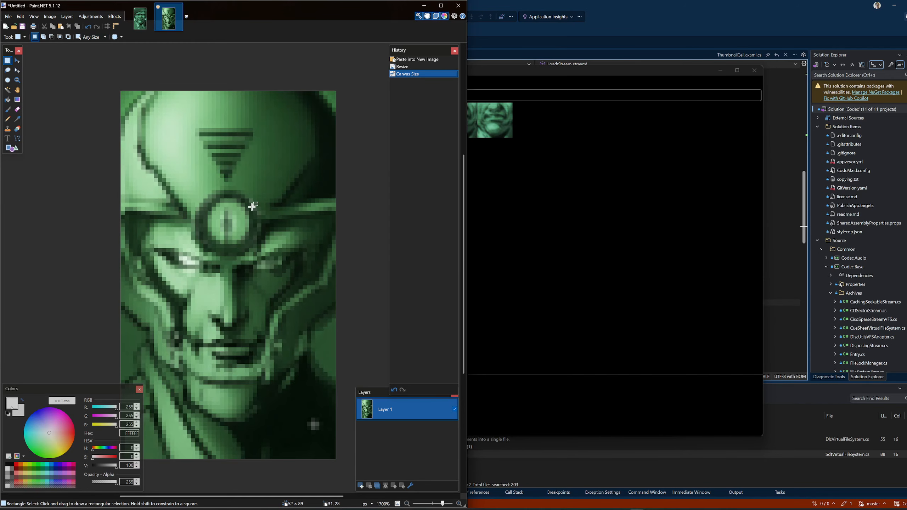
# Move the Codec window aside and examine the border pixels around the edge of base.png.
pyautogui.click(594, 70)
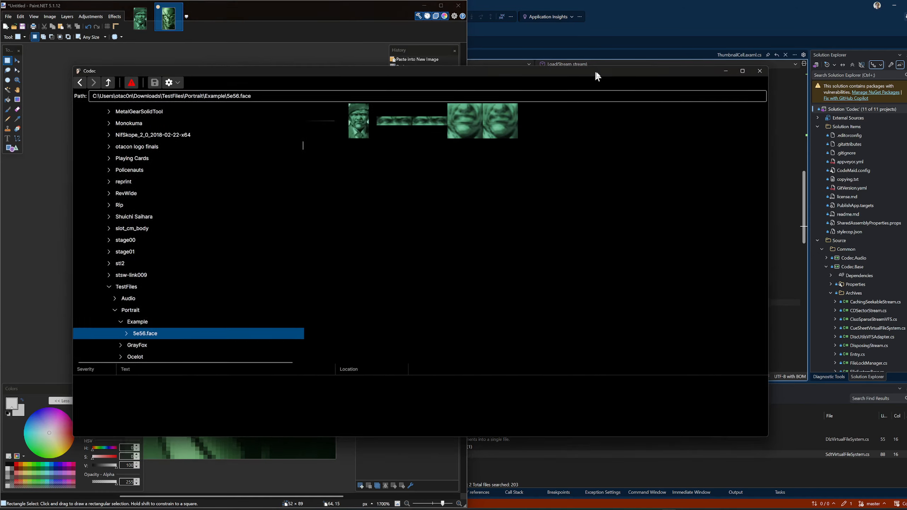
pyautogui.moveTo(594, 70); pyautogui.dragTo(699, 76)
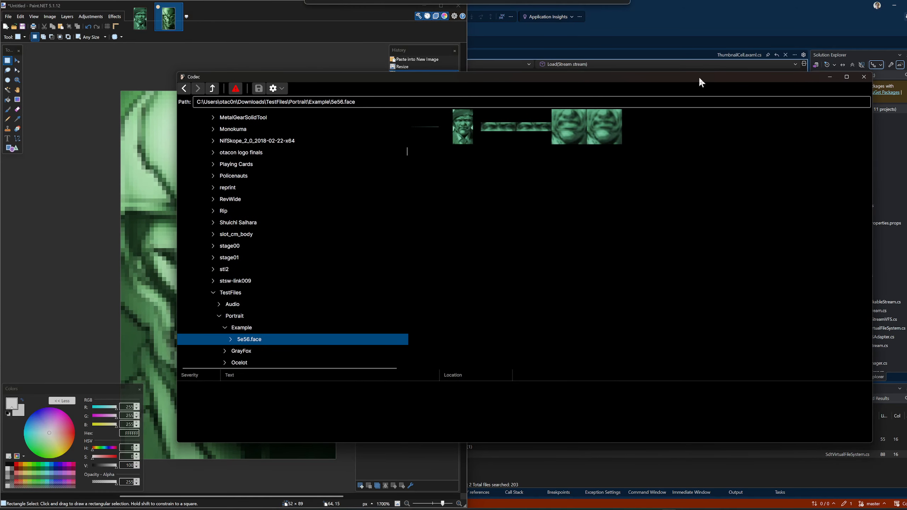
pyautogui.click(145, 29)
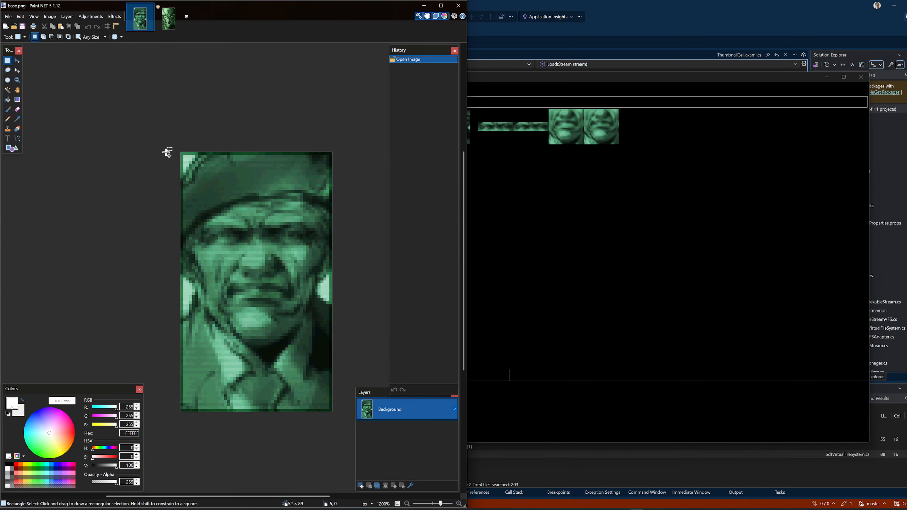
pyautogui.scroll(4, 167, 152)
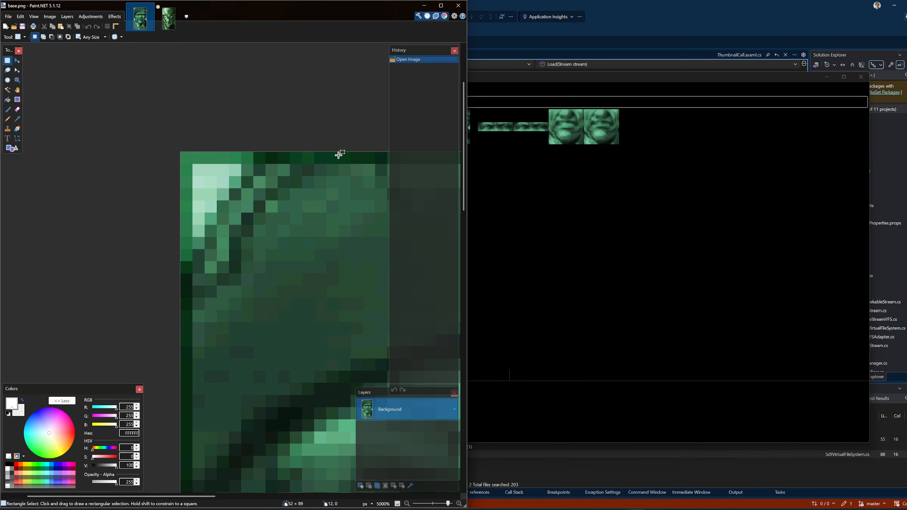
pyautogui.scroll(-4, 193, 198)
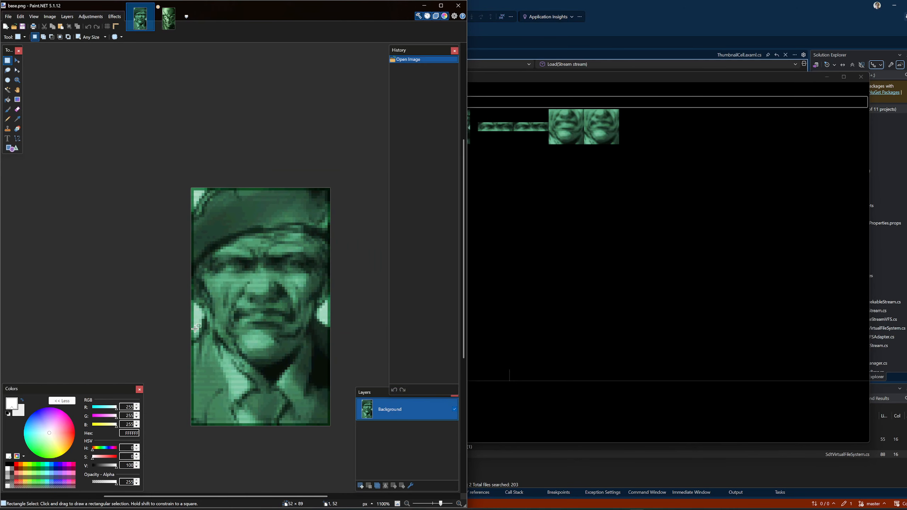
# Add a new layer to the pasted portrait and draw a white rectangle outline around the full 52 × 89 pixel canvas.
pyautogui.click(169, 18)
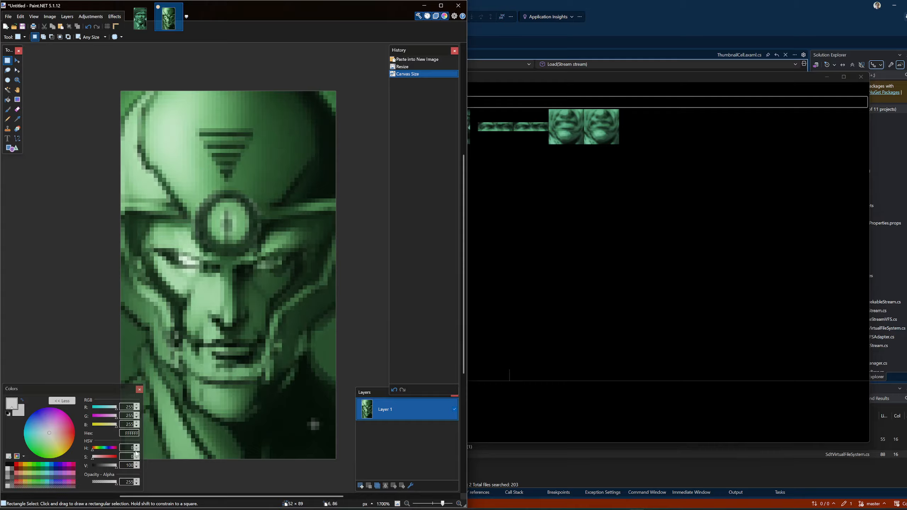
pyautogui.click(361, 485)
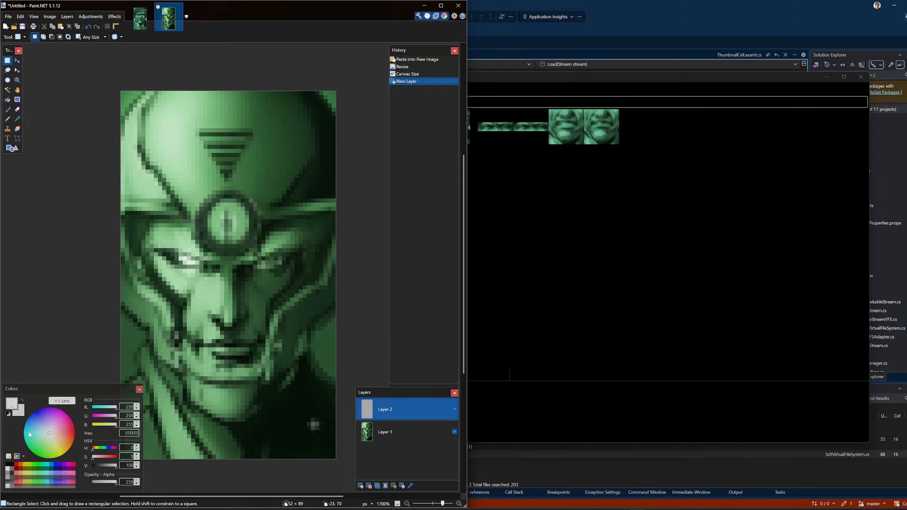
pyautogui.click(12, 148)
pyautogui.moveTo(122, 93)
pyautogui.mouseDown()
pyautogui.moveTo(197, 213)
pyautogui.moveTo(295, 409)
pyautogui.moveTo(332, 459)
pyautogui.mouseUp()
# Lower the opacity of the white outline's layer to about 36 and finish the rectangle shape.
pyautogui.click(411, 485)
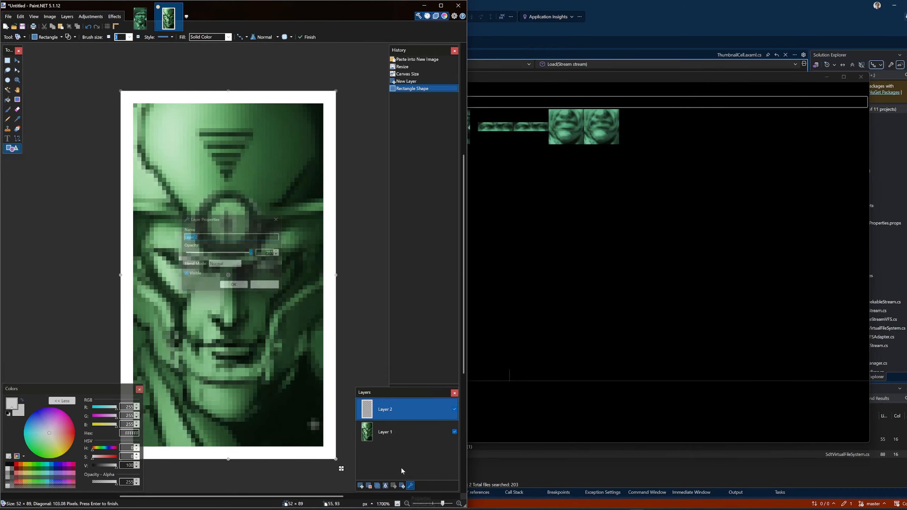
pyautogui.moveTo(256, 253); pyautogui.dragTo(195, 254)
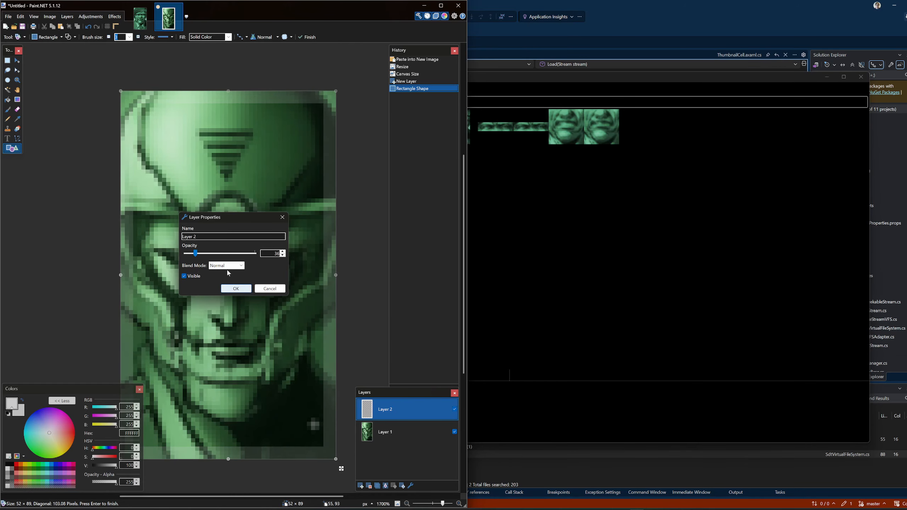
pyautogui.moveTo(197, 253); pyautogui.dragTo(195, 253)
pyautogui.click(236, 288)
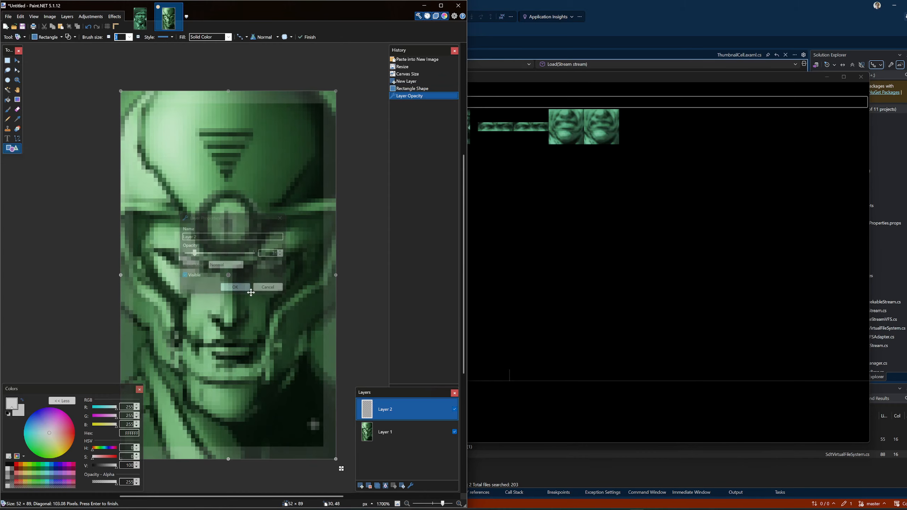
pyautogui.press('Return')
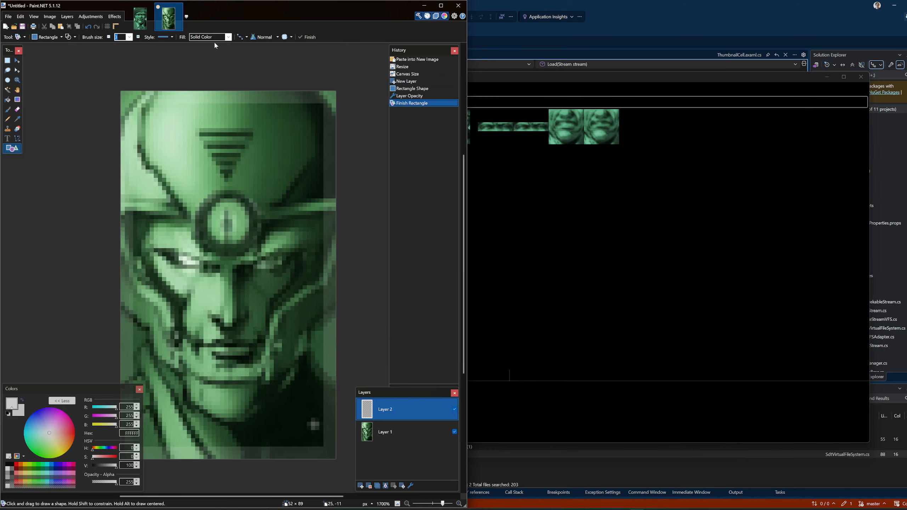
# Save the portrait as back_updated.png in the Example folder, merge the outline layer down and save again.
pyautogui.click(8, 16)
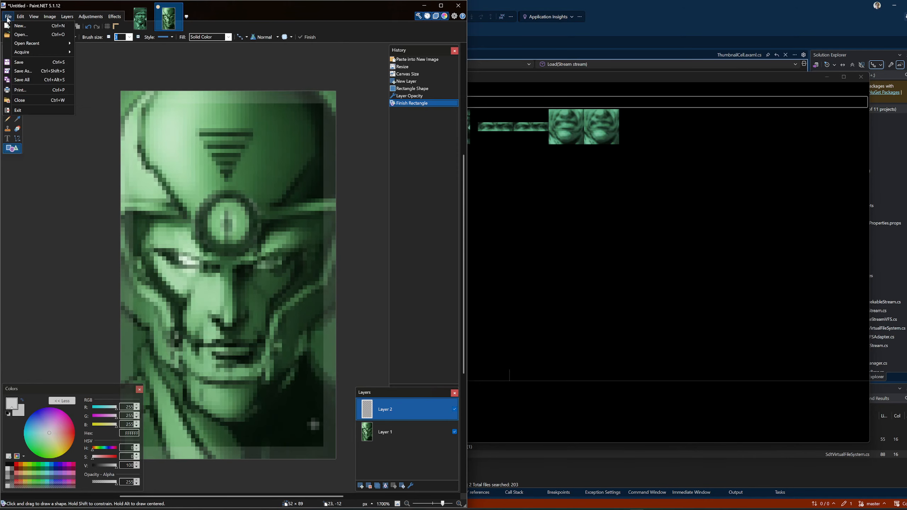
pyautogui.click(30, 72)
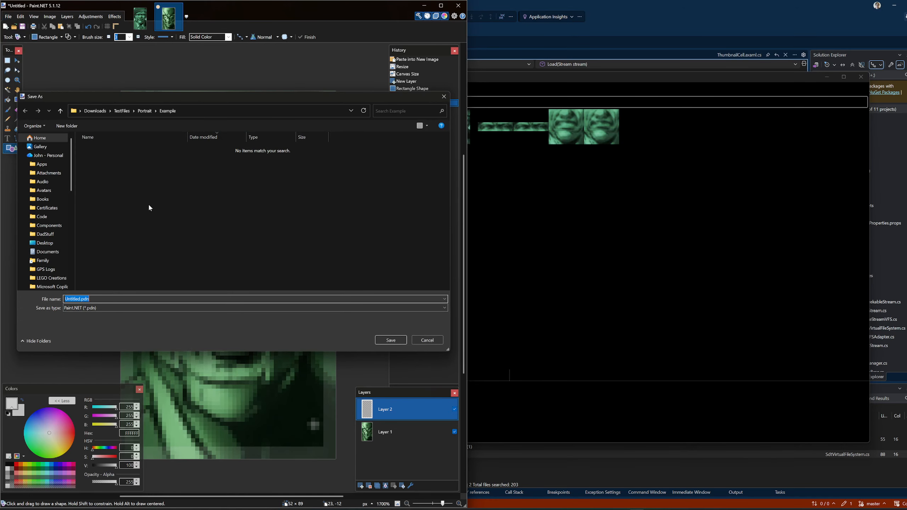
pyautogui.write('back_upda')
pyautogui.press('Return')
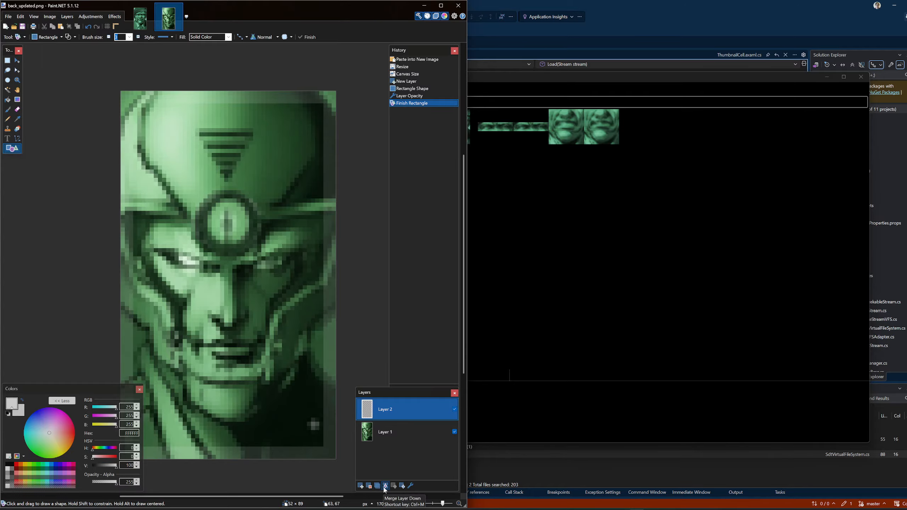
pyautogui.click(384, 486)
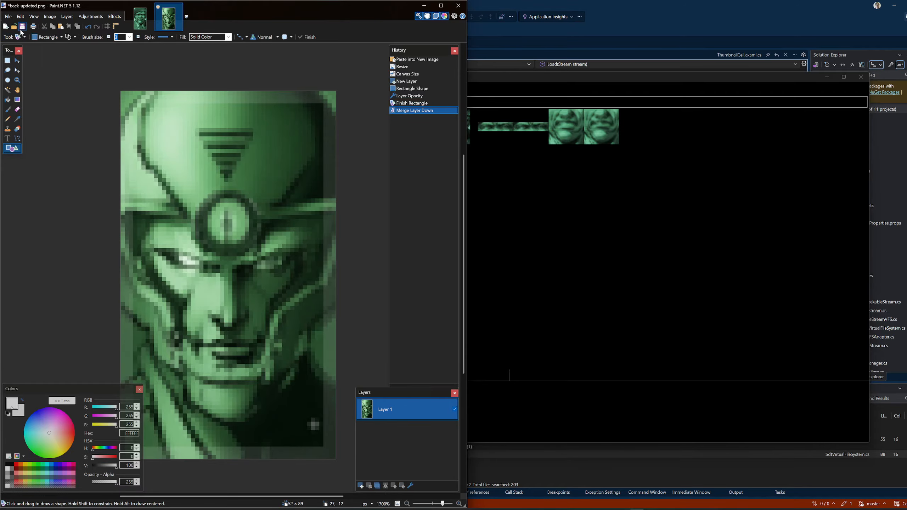
pyautogui.click(22, 27)
# Switch to the Codec window, show the Example folder's contents as a list and select back_updated.png.
pyautogui.click(641, 97)
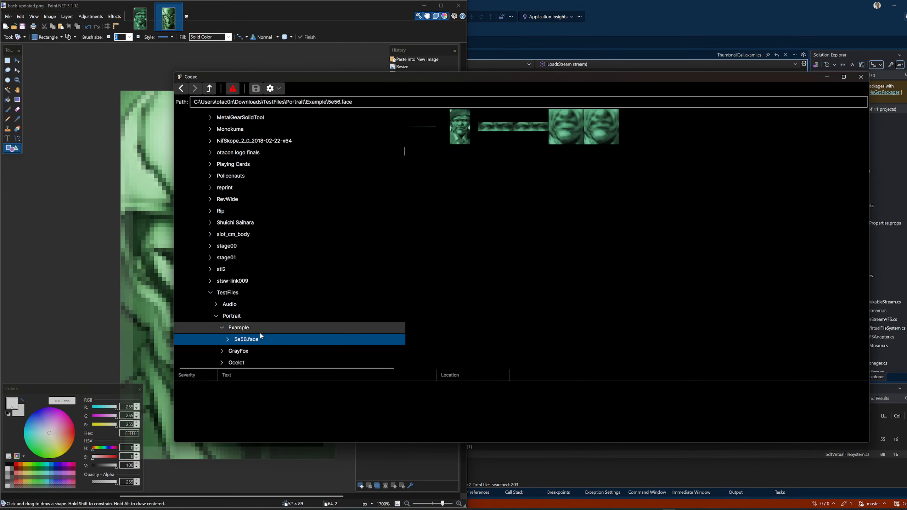
pyautogui.click(305, 327)
pyautogui.click(275, 88)
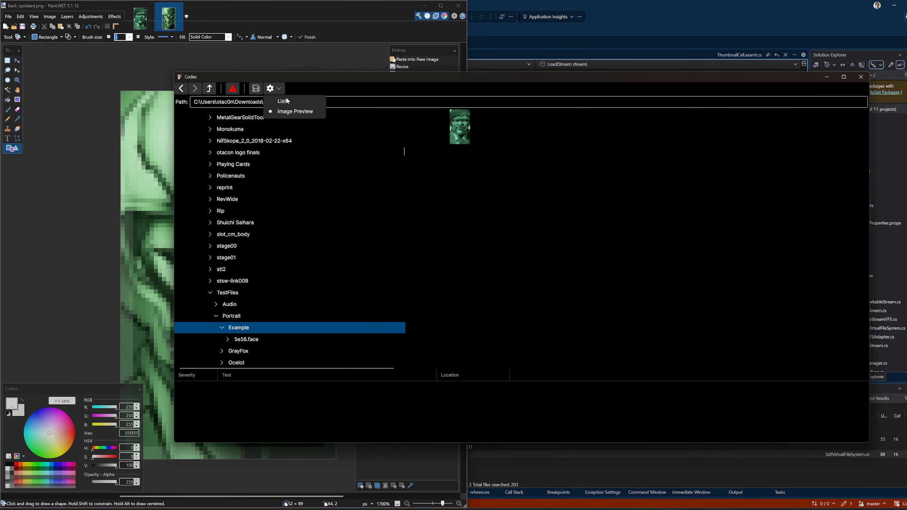
pyautogui.click(282, 102)
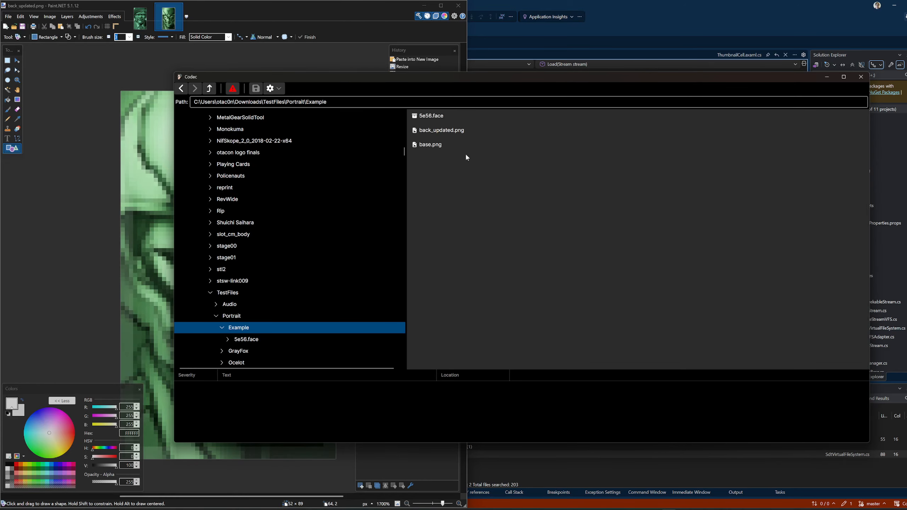
pyautogui.click(449, 135)
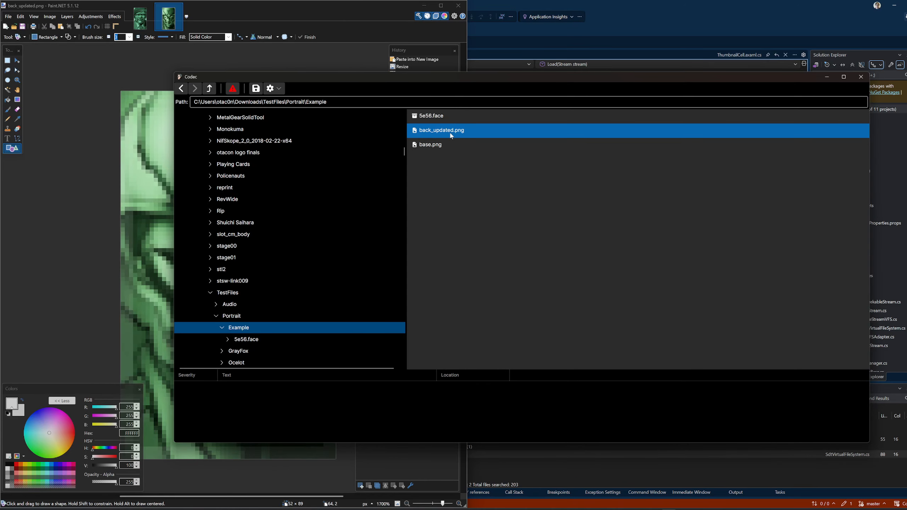
# Switch back to Paint.NET and save the portrait again as back_updated.png in PNG format with 32-bit depth.
pyautogui.click(86, 168)
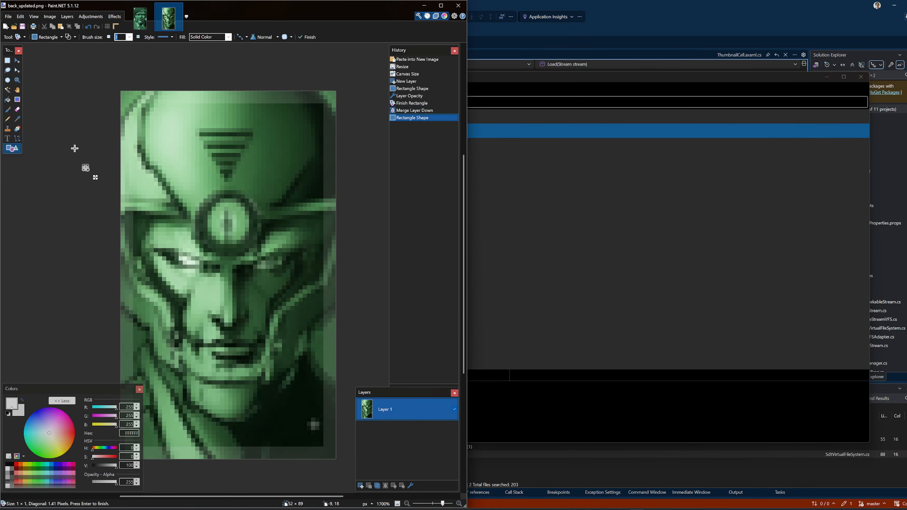
pyautogui.click(8, 16)
pyautogui.click(29, 75)
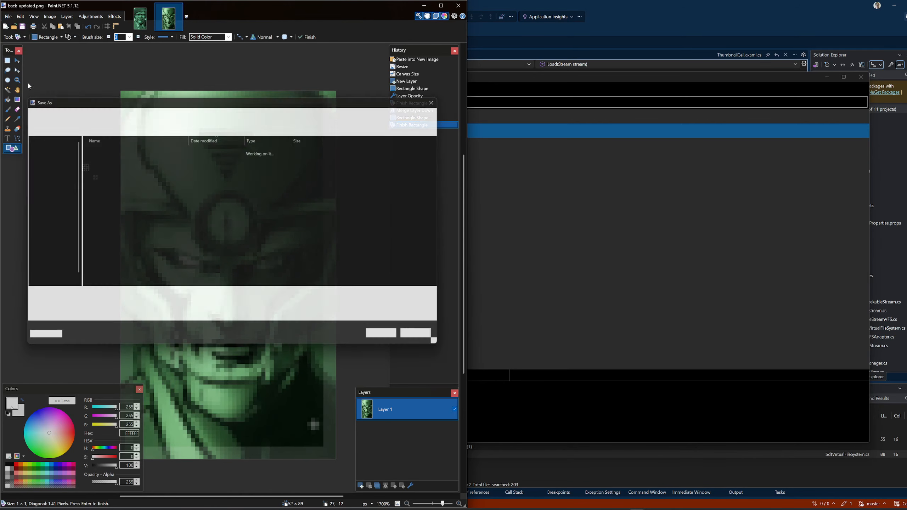
pyautogui.click(94, 308)
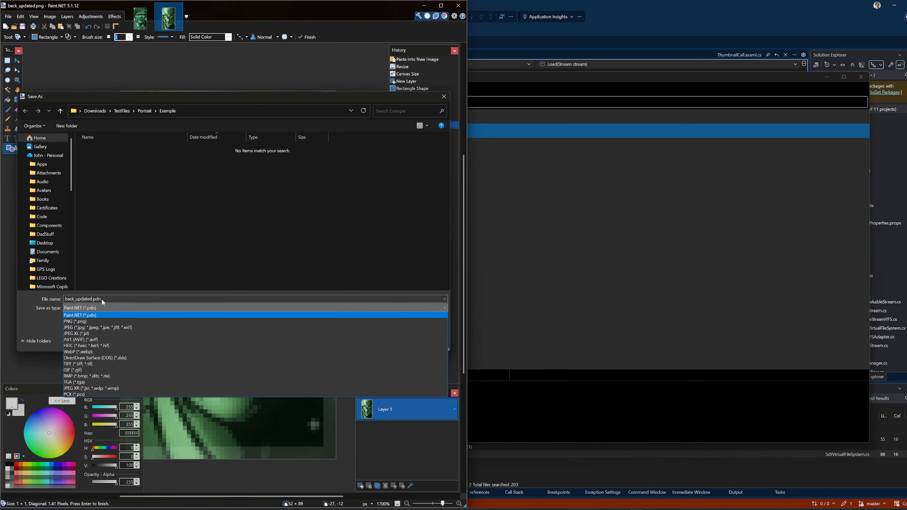
pyautogui.click(103, 303)
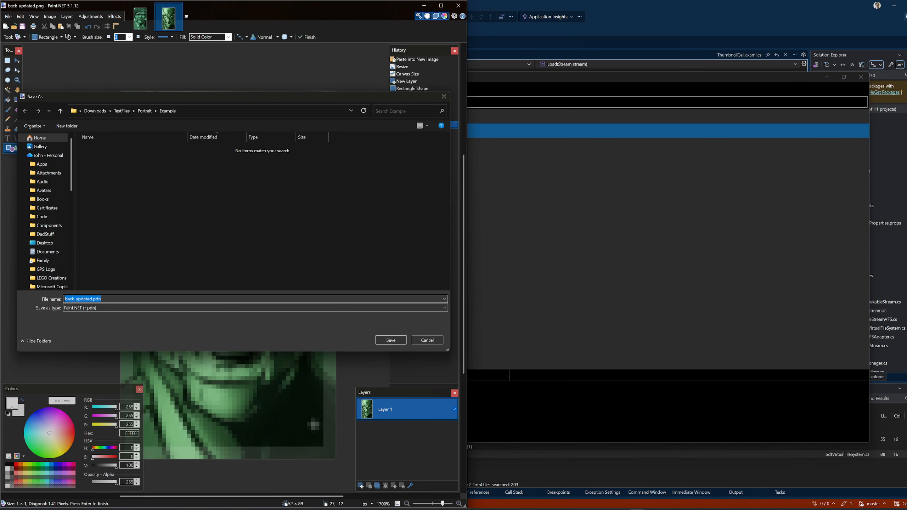
pyautogui.click(86, 310)
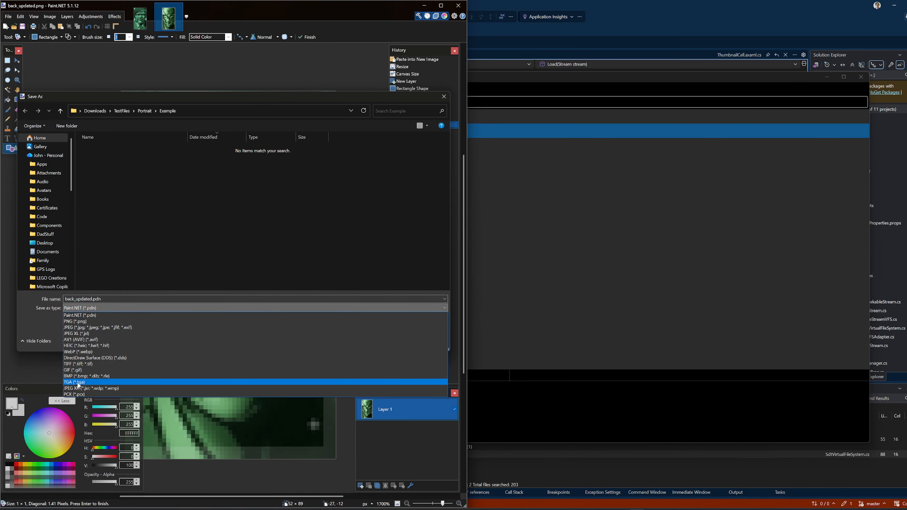
pyautogui.click(76, 321)
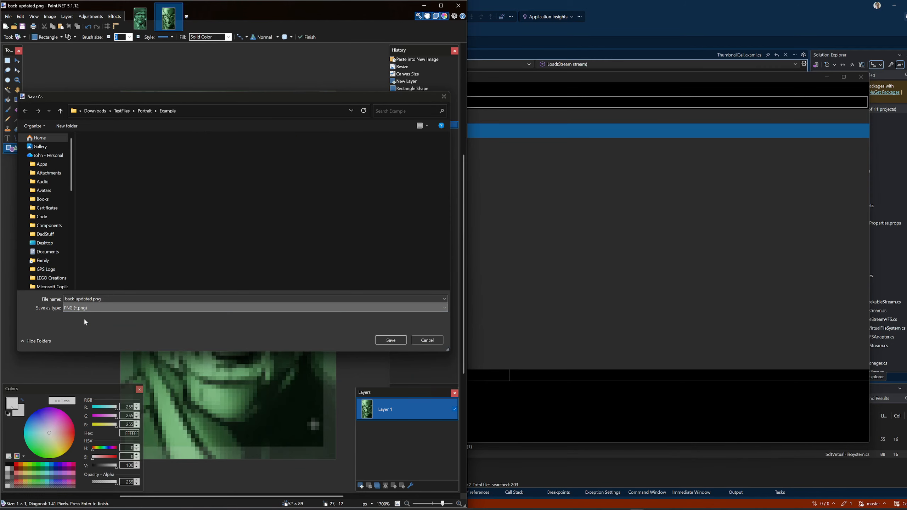
pyautogui.click(390, 339)
pyautogui.click(485, 259)
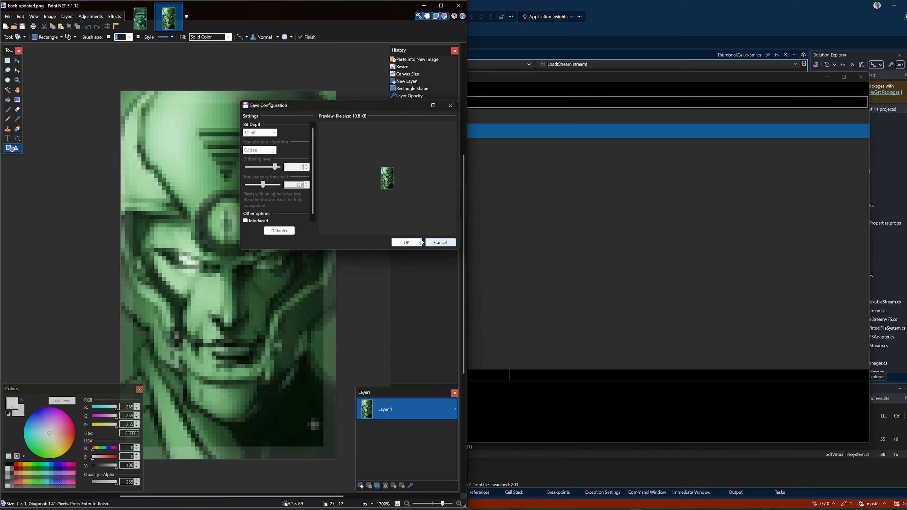
pyautogui.click(407, 243)
# Return to the Codec window, reselect the Example folder and try to open back_updated.png.
pyautogui.click(559, 225)
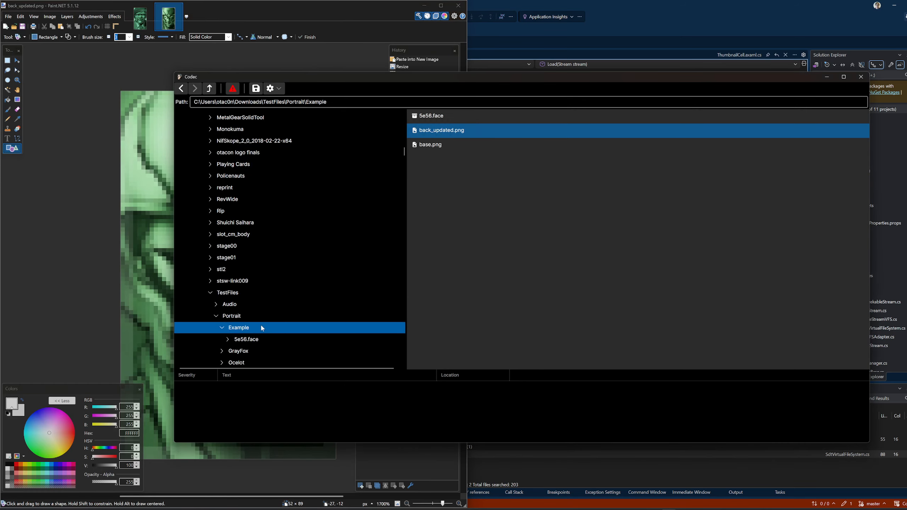
pyautogui.click(241, 316)
pyautogui.click(241, 326)
pyautogui.doubleClick(441, 129)
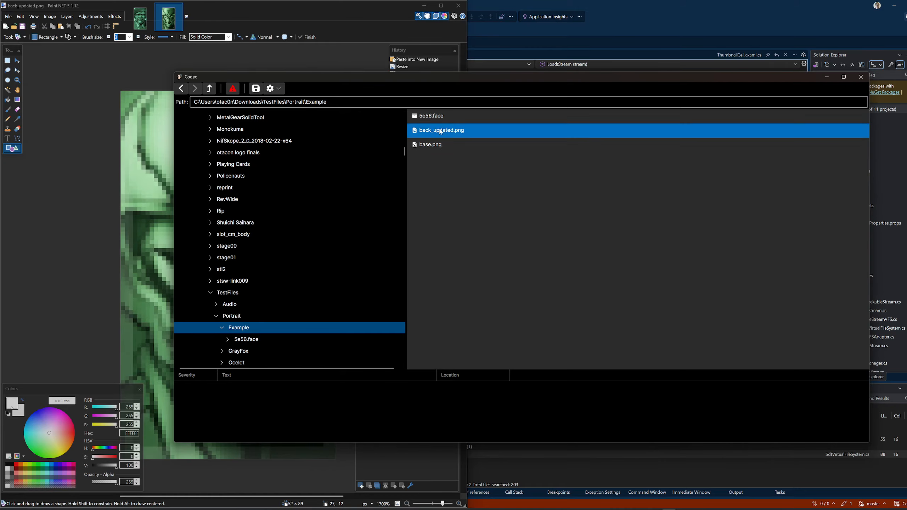
pyautogui.click(585, 183)
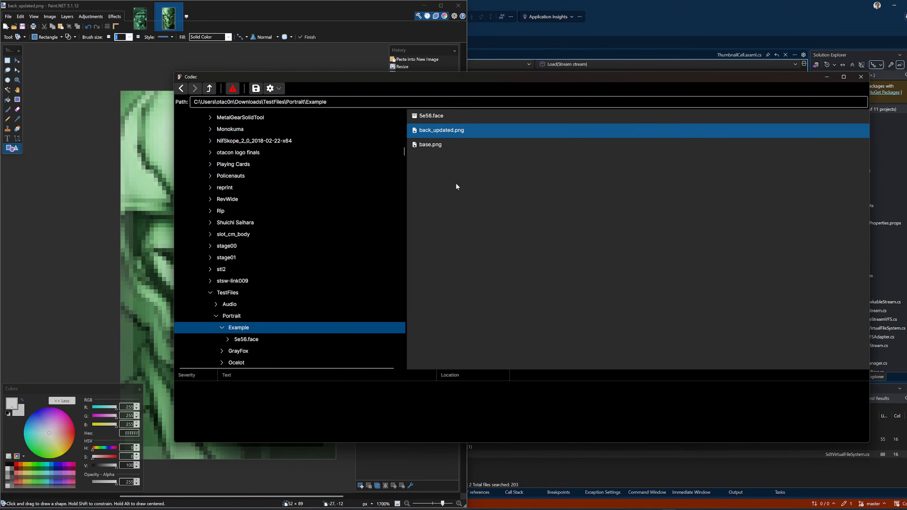
# Open 5e56.face and replace its base.img with back_updated.png.
pyautogui.click(442, 121)
pyautogui.doubleClick(435, 120)
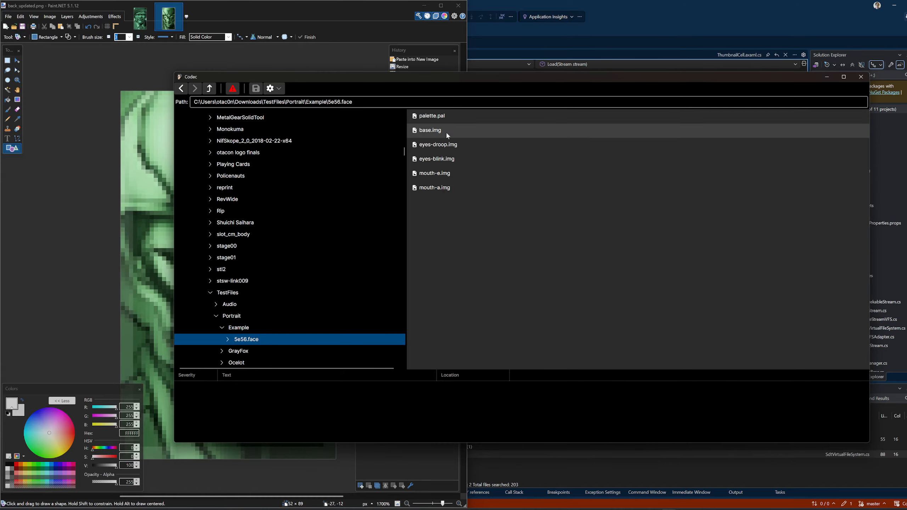
pyautogui.rightClick(425, 133)
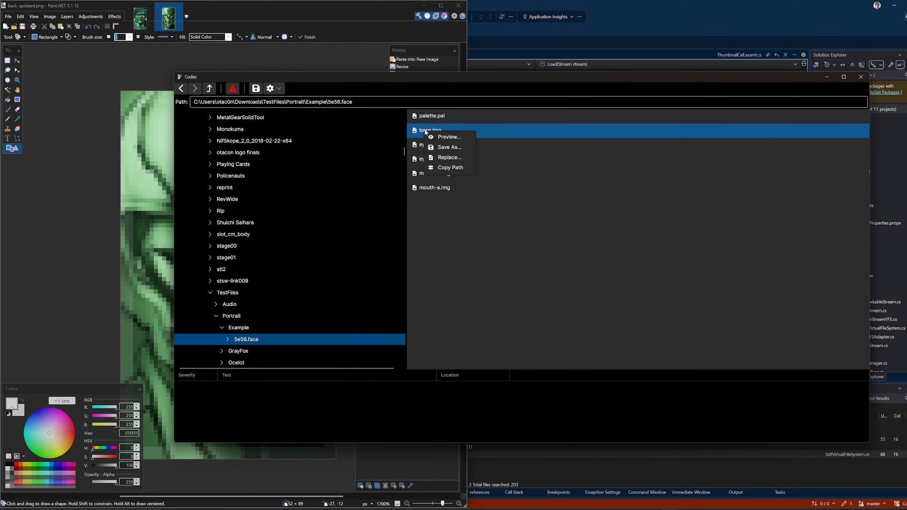
pyautogui.click(449, 158)
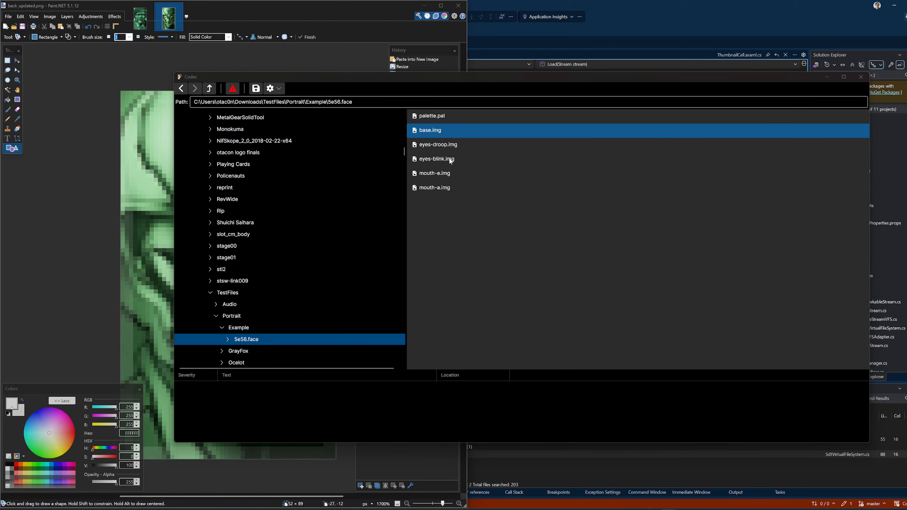
pyautogui.click(260, 151)
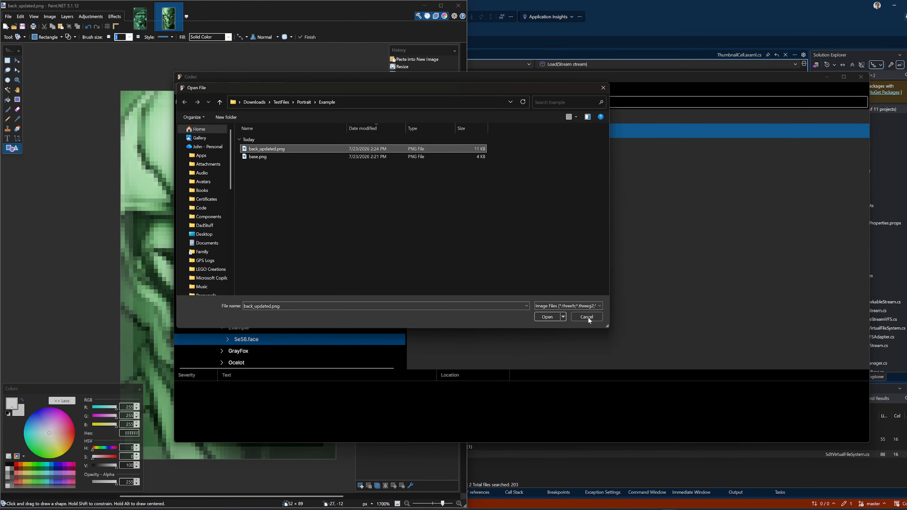
pyautogui.click(551, 317)
# Show the contents of 5e56.face as image previews and compare them with the portrait in Paint.NET.
pyautogui.click(279, 88)
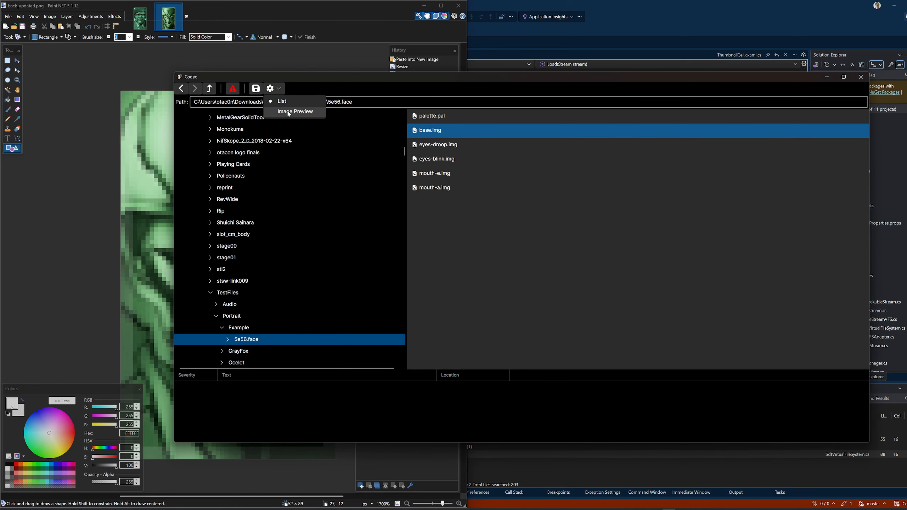
pyautogui.click(289, 114)
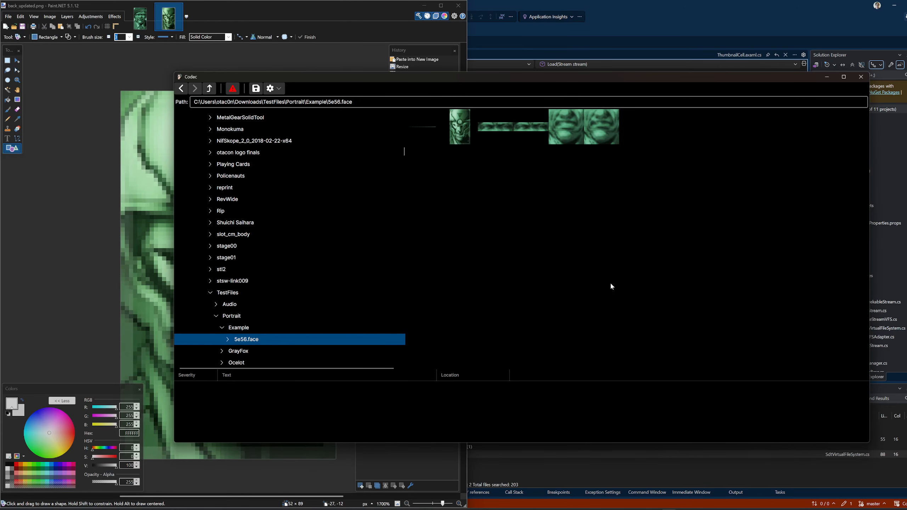
pyautogui.click(309, 6)
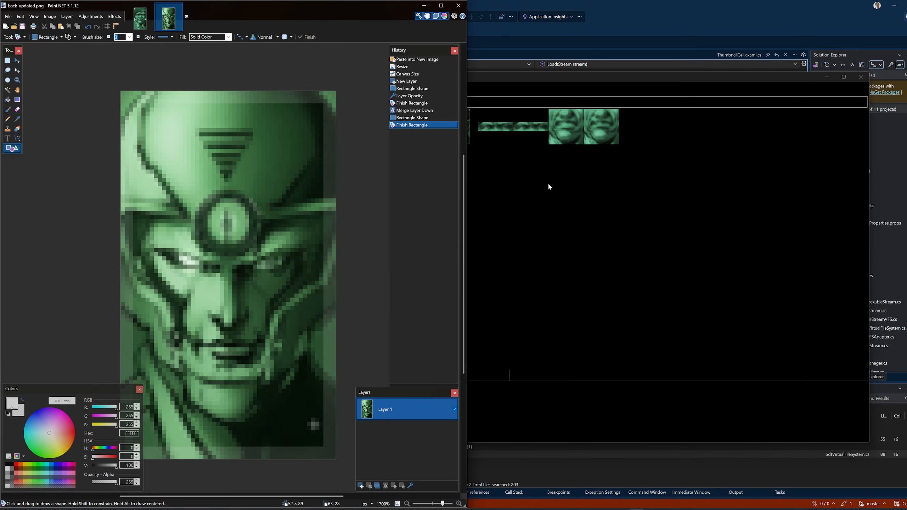
pyautogui.click(510, 129)
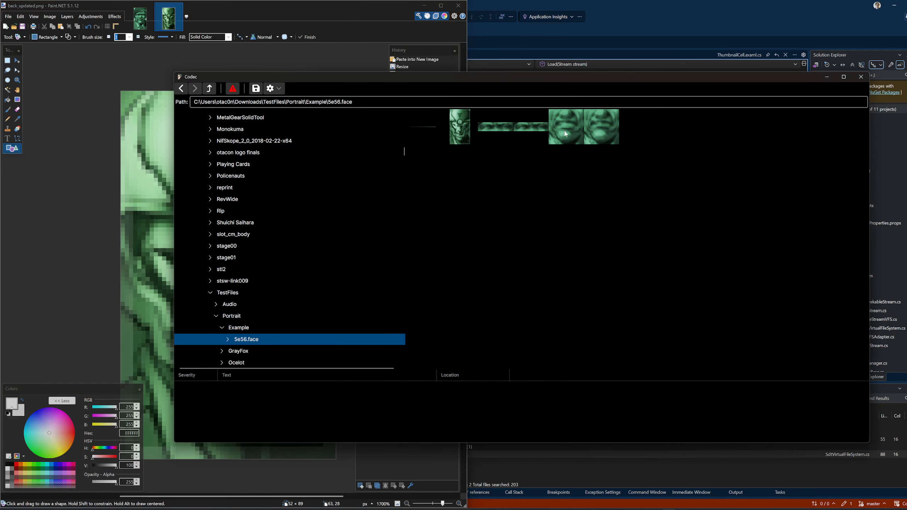
pyautogui.click(339, 15)
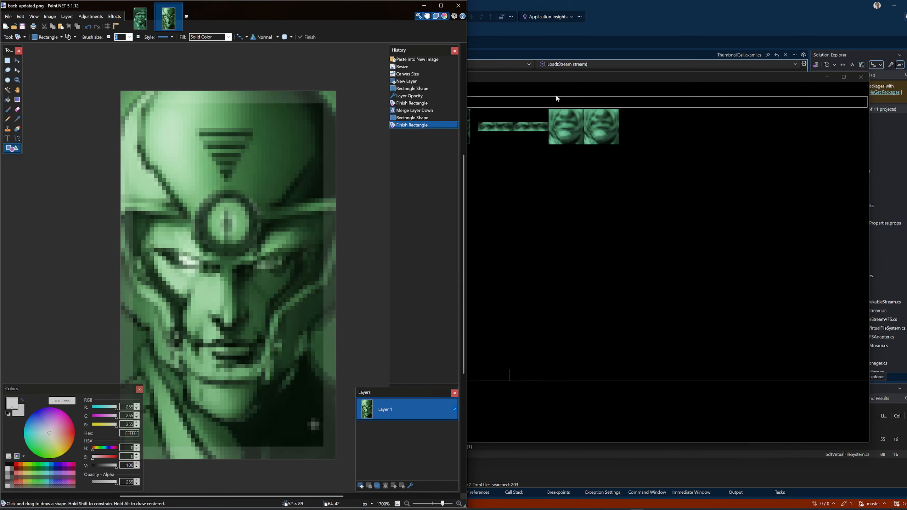
pyautogui.click(548, 75)
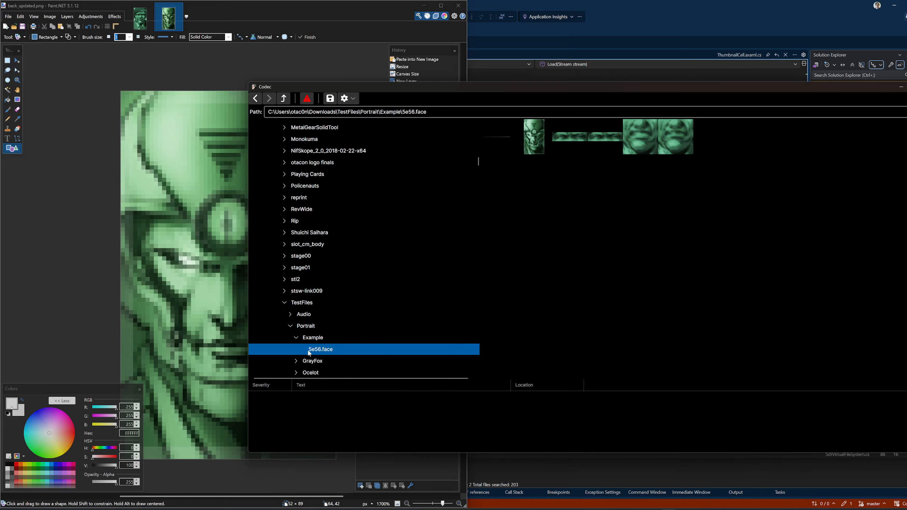
# Go through the eye and mouth images of 5e56.face in list view, then restore the image previews.
pyautogui.click(348, 98)
pyautogui.click(361, 123)
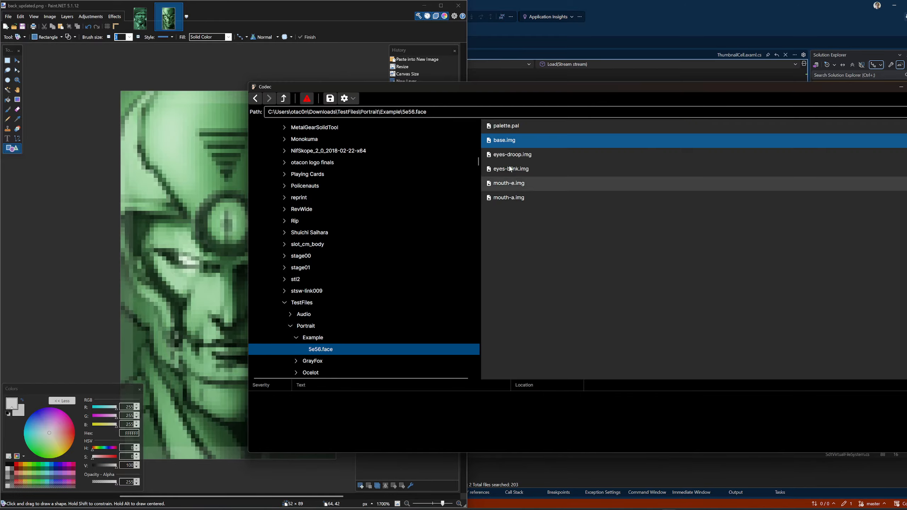
pyautogui.click(500, 157)
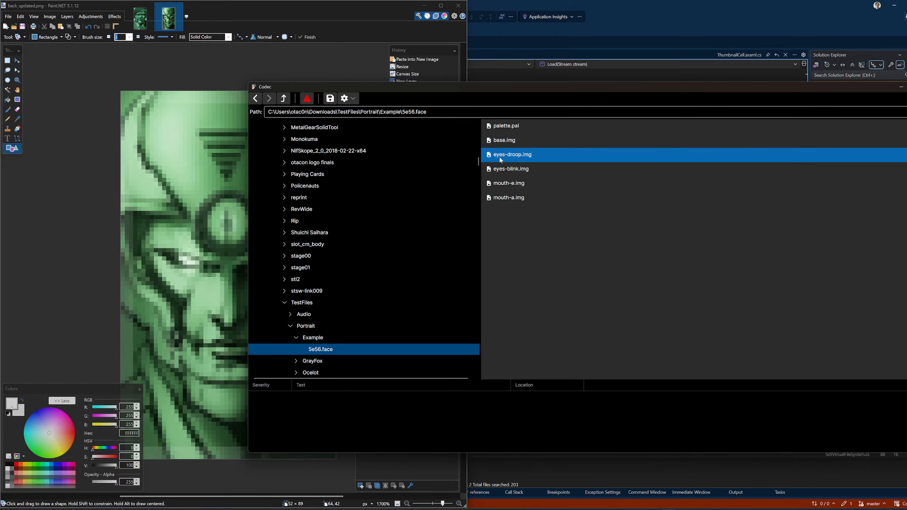
pyautogui.click(502, 172)
pyautogui.click(524, 184)
pyautogui.click(501, 200)
pyautogui.click(513, 186)
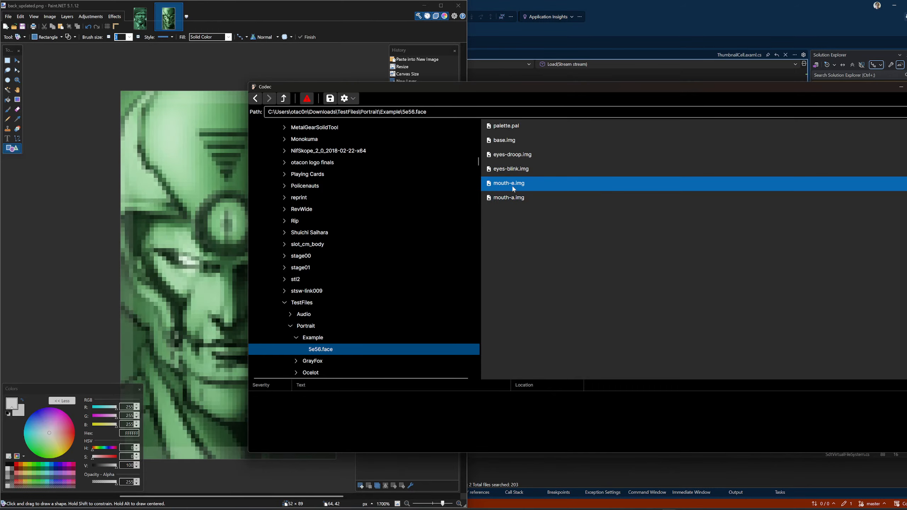
pyautogui.click(507, 200)
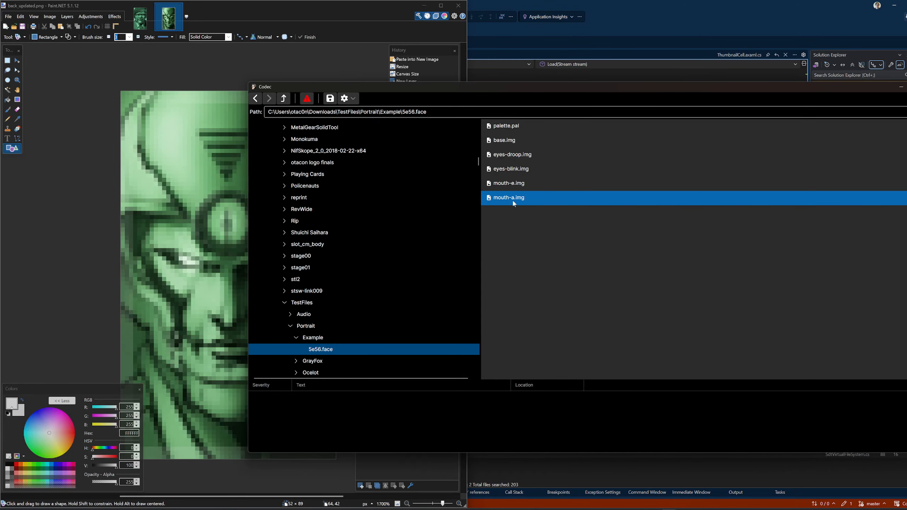
pyautogui.click(504, 169)
pyautogui.click(504, 143)
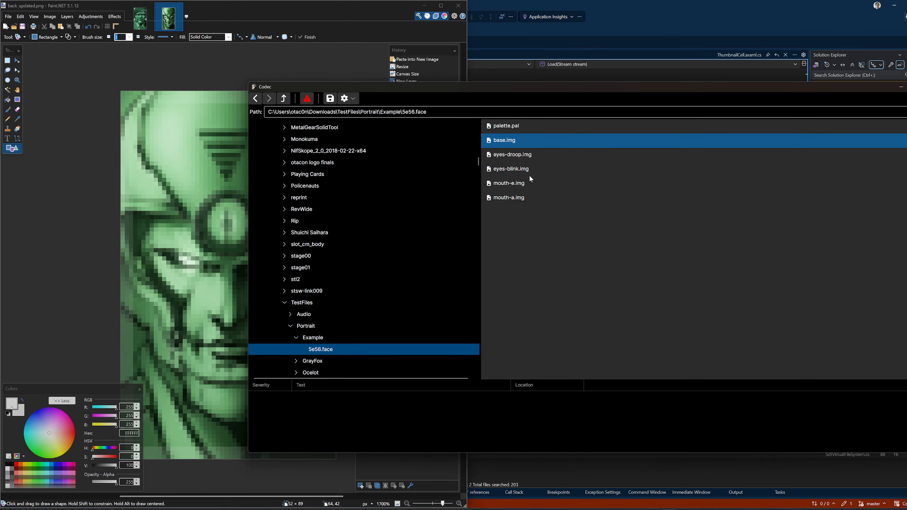
pyautogui.scroll(-1, 391, 301)
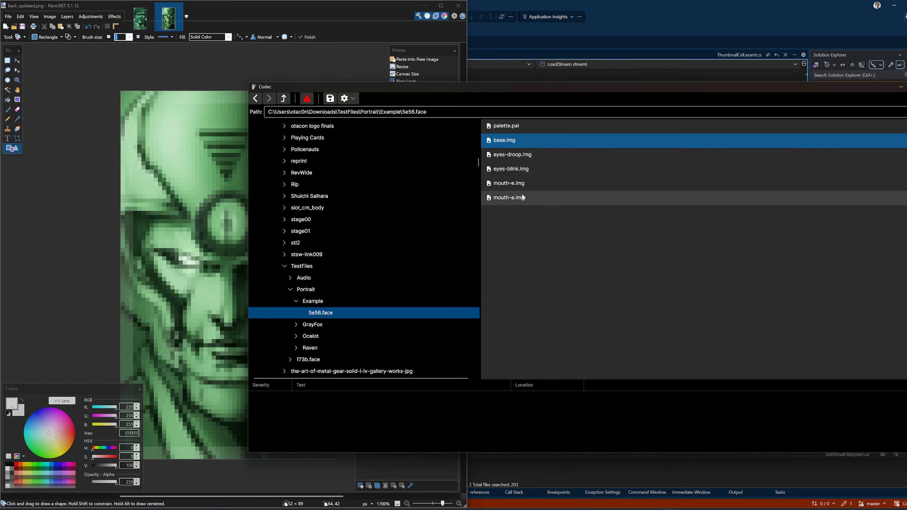
pyautogui.click(349, 100)
pyautogui.click(357, 121)
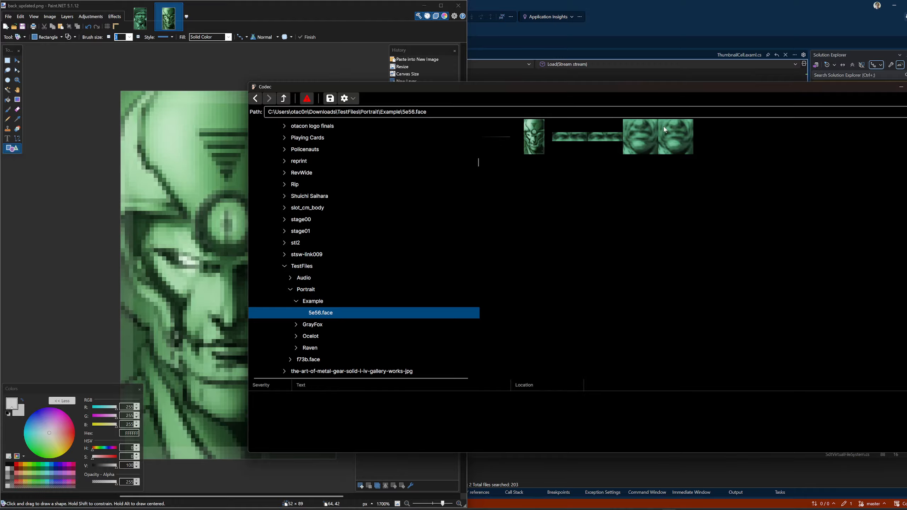
# Switch to Paint.NET and select the eye area of back_updated.png as a 40 × 10 pixel rectangle starting at 6, 36.
pyautogui.click(290, 10)
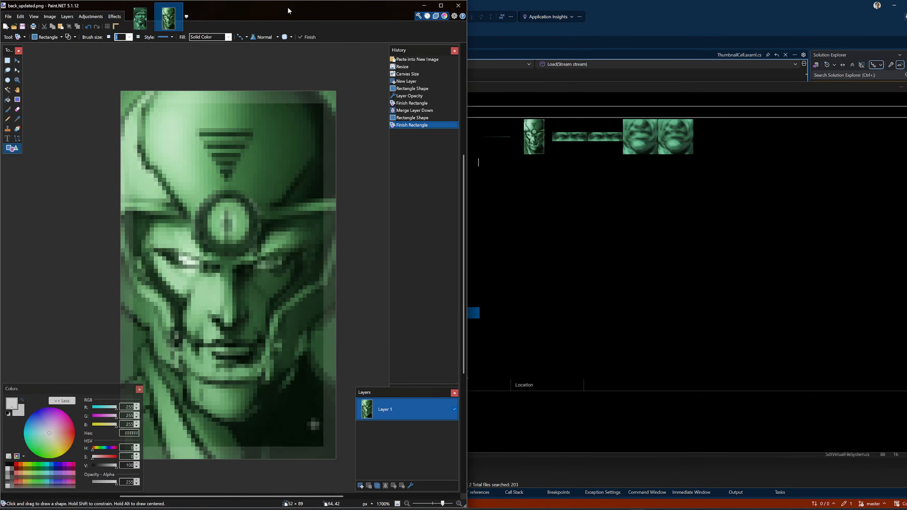
pyautogui.click(8, 61)
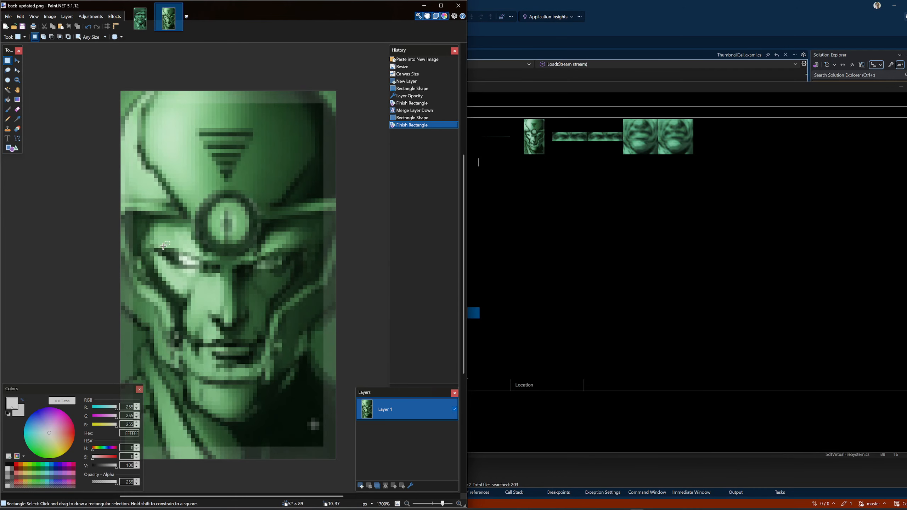
pyautogui.moveTo(146, 240); pyautogui.dragTo(315, 282)
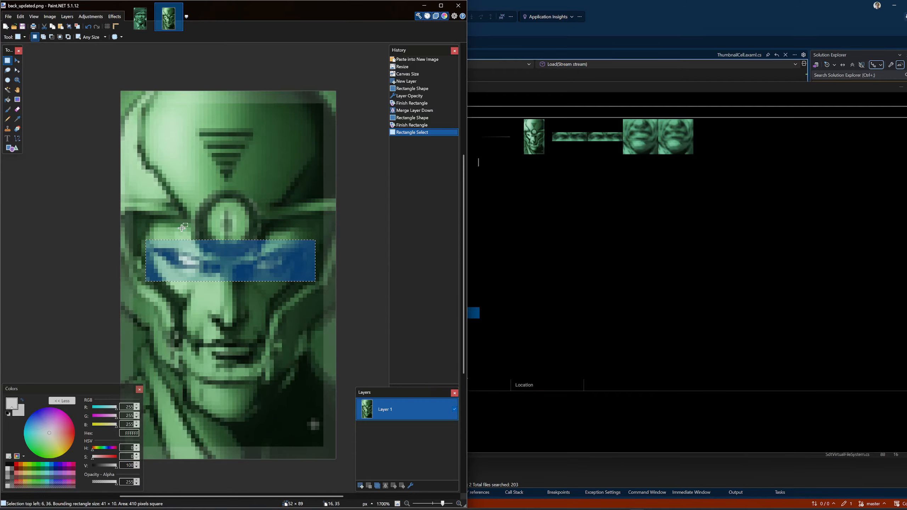
pyautogui.click(146, 240)
pyautogui.moveTo(146, 239); pyautogui.dragTo(315, 268)
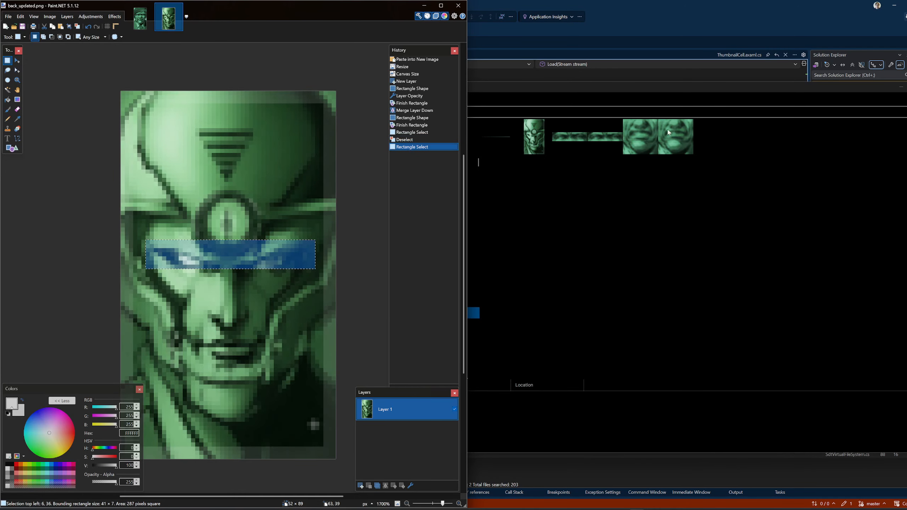
pyautogui.click(146, 243)
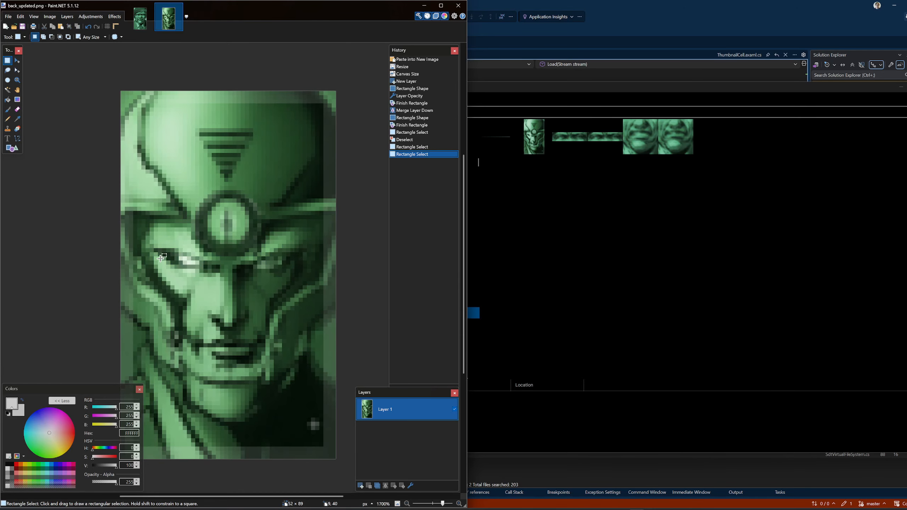
pyautogui.moveTo(148, 243); pyautogui.dragTo(319, 279)
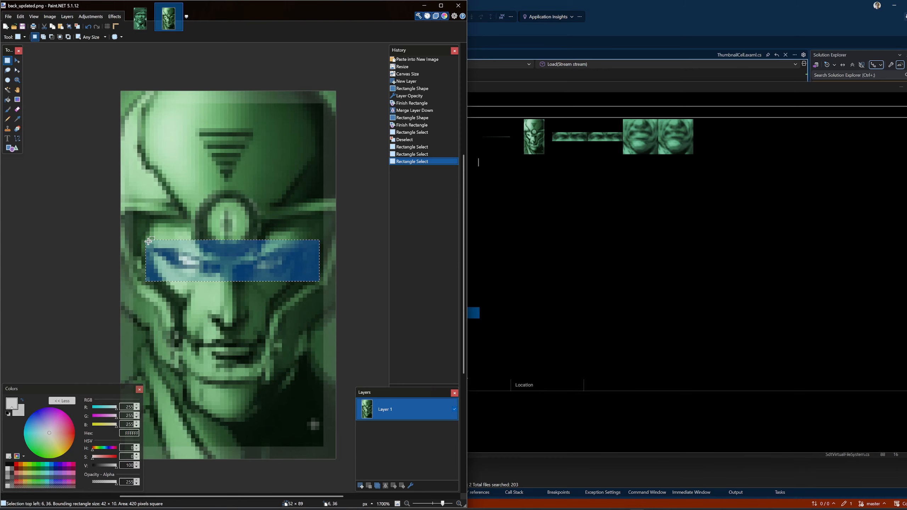
pyautogui.moveTo(319, 280); pyautogui.dragTo(307, 279)
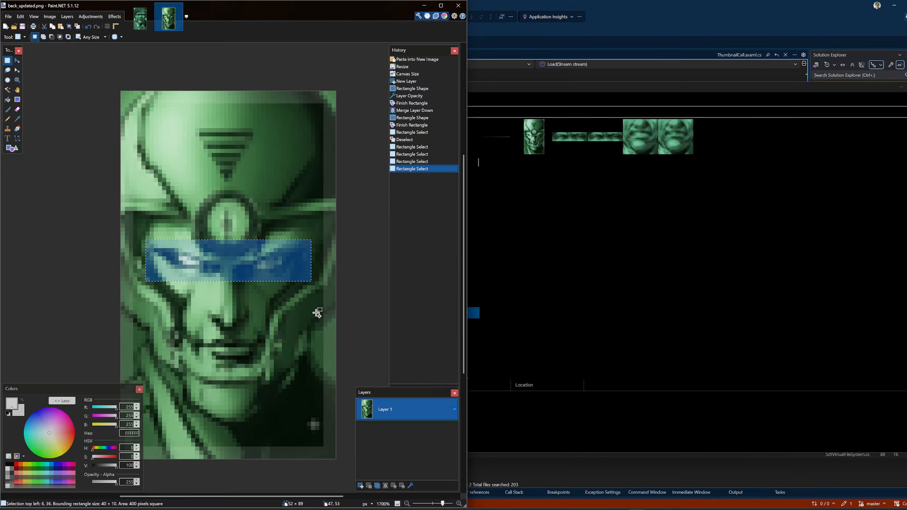
# Copy the selected eye area into a new image.
pyautogui.hotkey('ctrl', 'c')
pyautogui.hotkey('ctrl', 'alt', 'v')
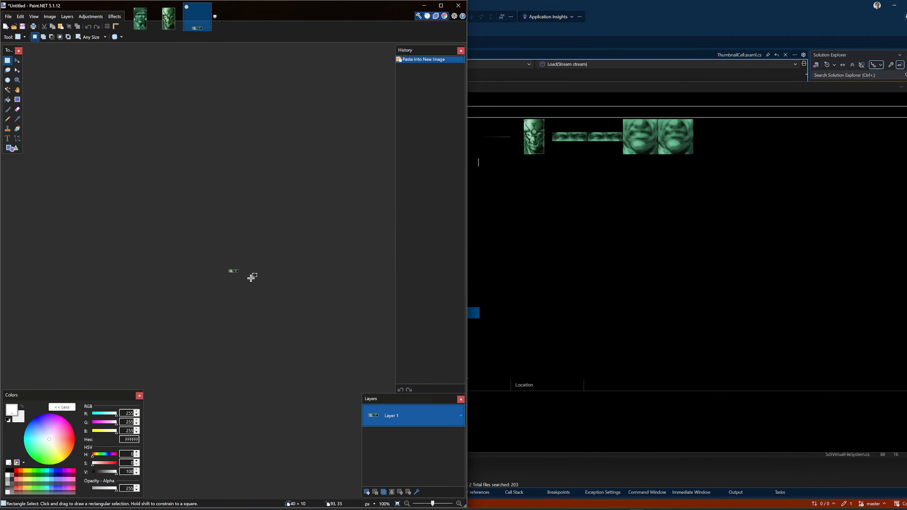
pyautogui.scroll(10, 238, 287)
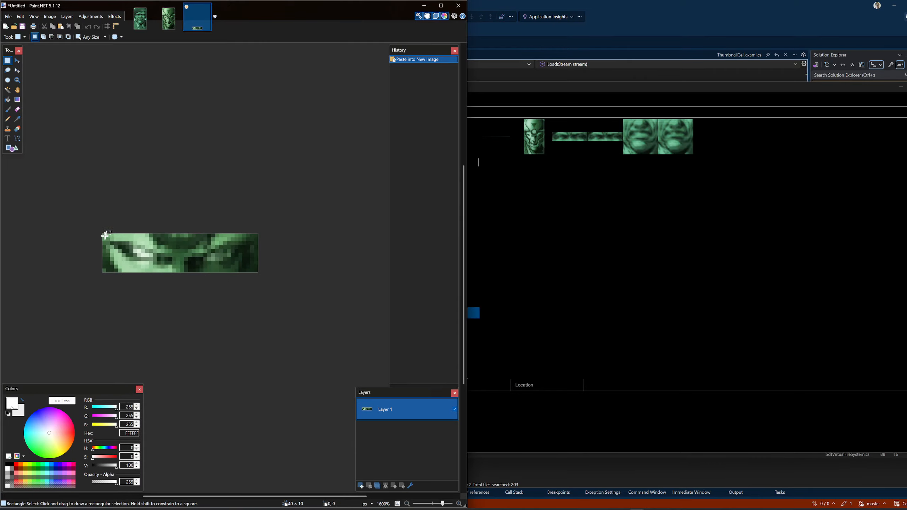
# Return to back_updated.png, then switch to LINQPad and read through the AddImageXY script and its placement calls.
pyautogui.click(170, 25)
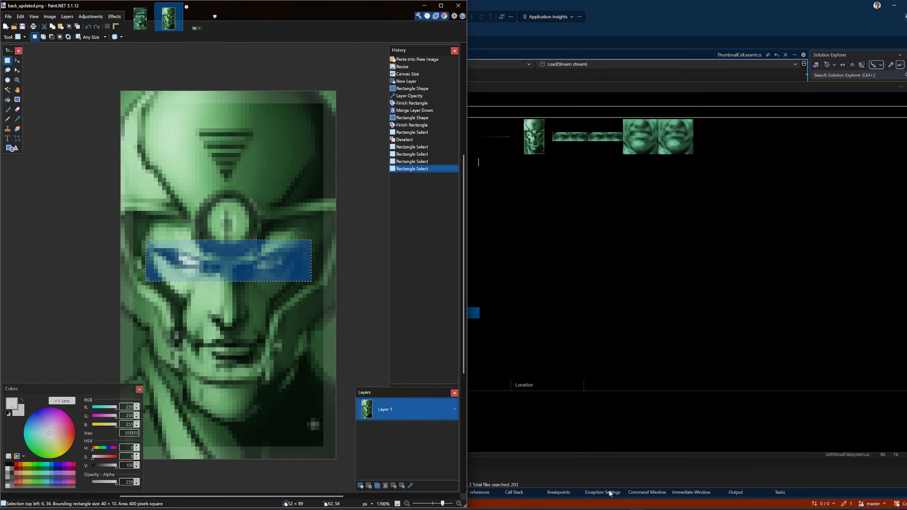
pyautogui.click(609, 509)
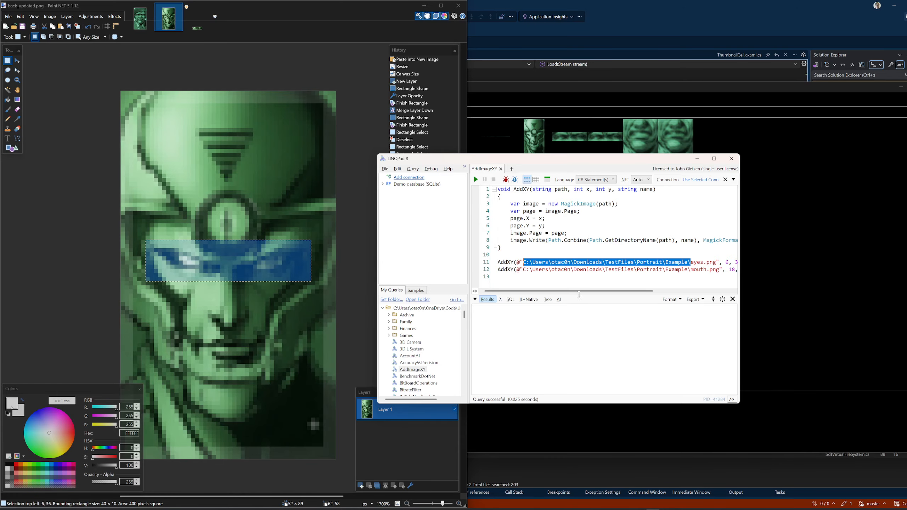
pyautogui.moveTo(578, 291); pyautogui.dragTo(632, 301)
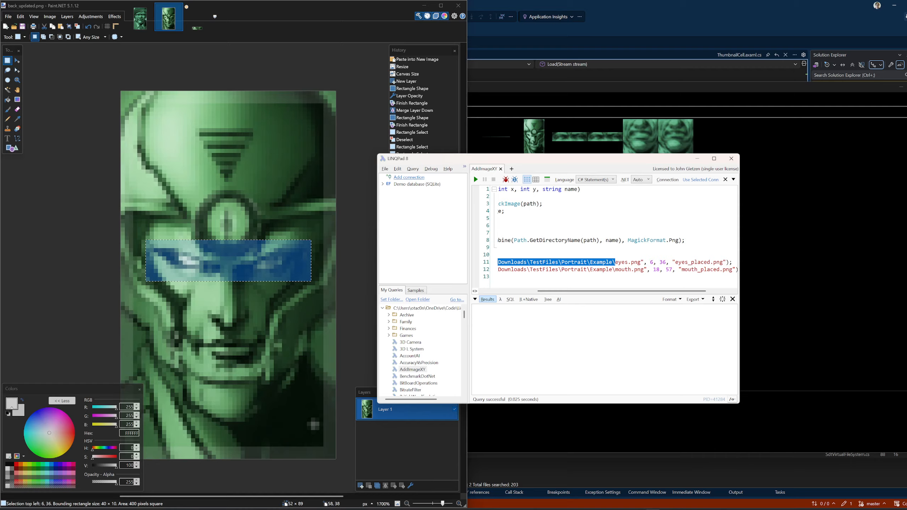
pyautogui.click(609, 247)
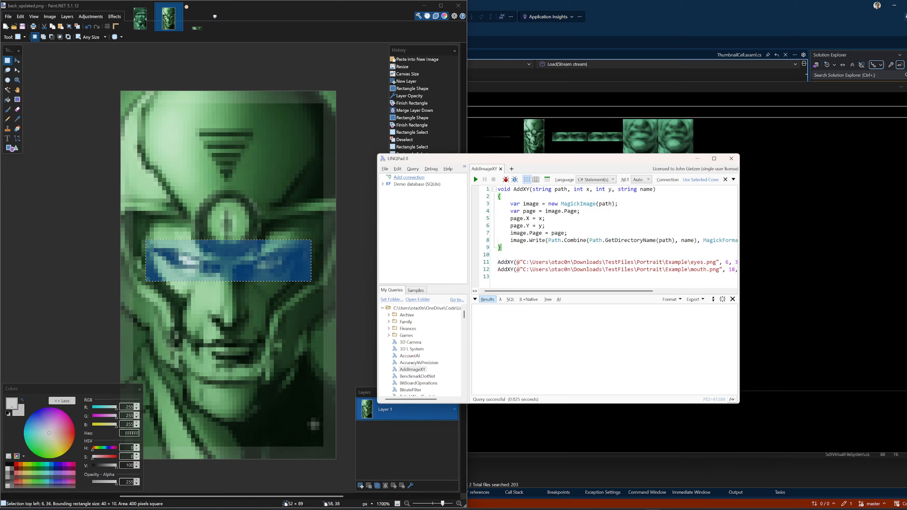
pyautogui.moveTo(568, 233); pyautogui.dragTo(497, 210)
pyautogui.click(498, 255)
pyautogui.moveTo(499, 276)
pyautogui.mouseDown()
pyautogui.moveTo(510, 210)
pyautogui.moveTo(498, 189)
pyautogui.mouseUp()
pyautogui.click(514, 247)
# Compare the cropped eye image with the x and y offsets passed for eyes.png in the AddImageXY script.
pyautogui.click(197, 29)
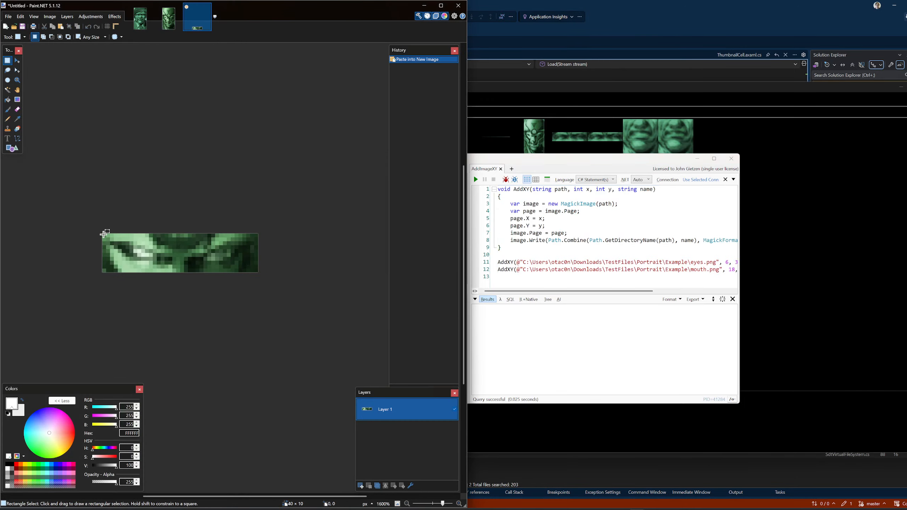
pyautogui.moveTo(628, 291); pyautogui.dragTo(681, 292)
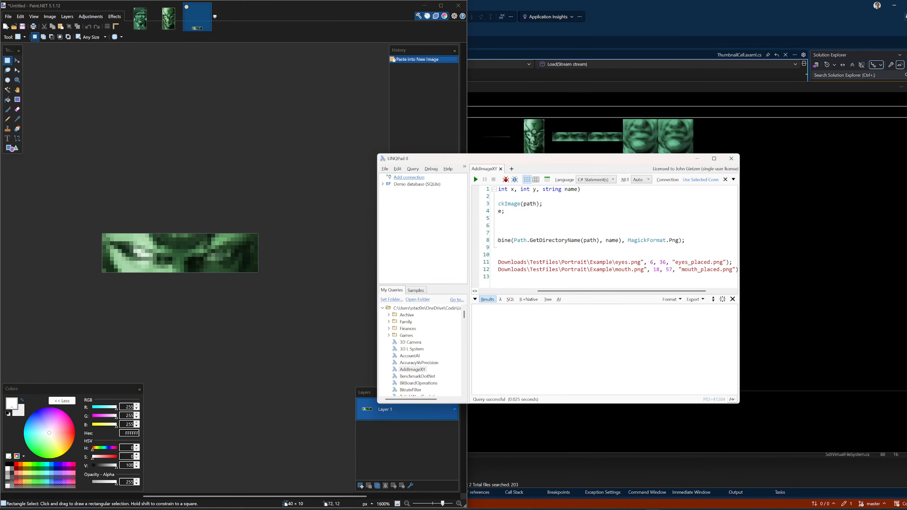
pyautogui.moveTo(649, 262); pyautogui.dragTo(577, 288)
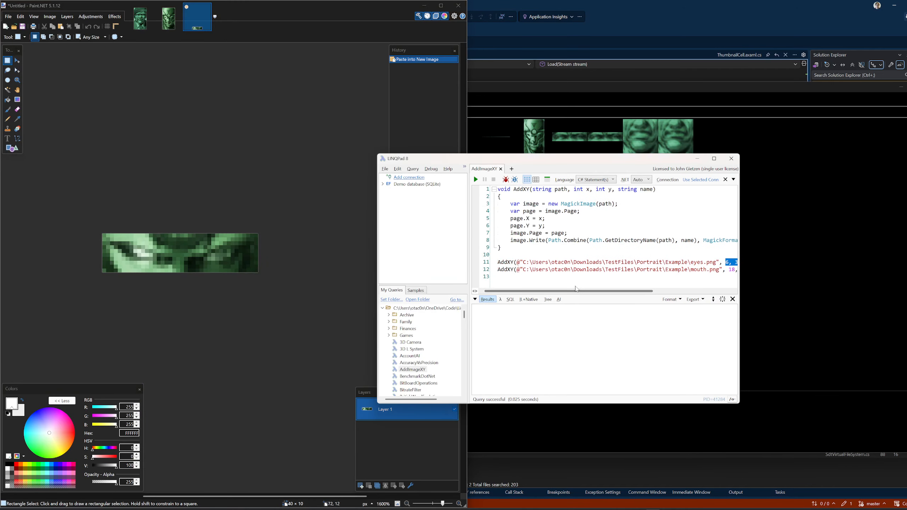
pyautogui.click(497, 255)
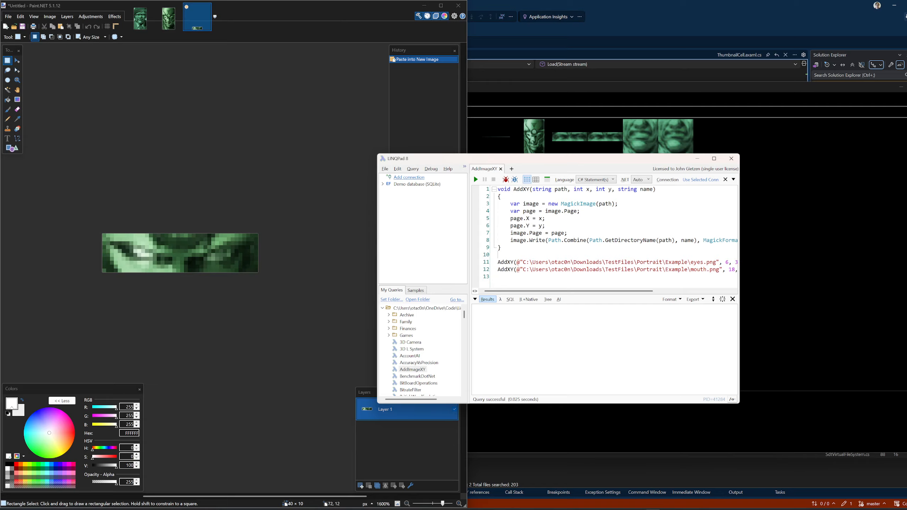
pyautogui.moveTo(515, 292)
pyautogui.mouseDown()
pyautogui.moveTo(638, 293)
pyautogui.moveTo(576, 282)
pyautogui.moveTo(504, 284)
pyautogui.mouseUp()
# Select the 16 × 10 pixel mouth area of back_updated.png starting at 18, 57 and copy it into a new image.
pyautogui.click(169, 26)
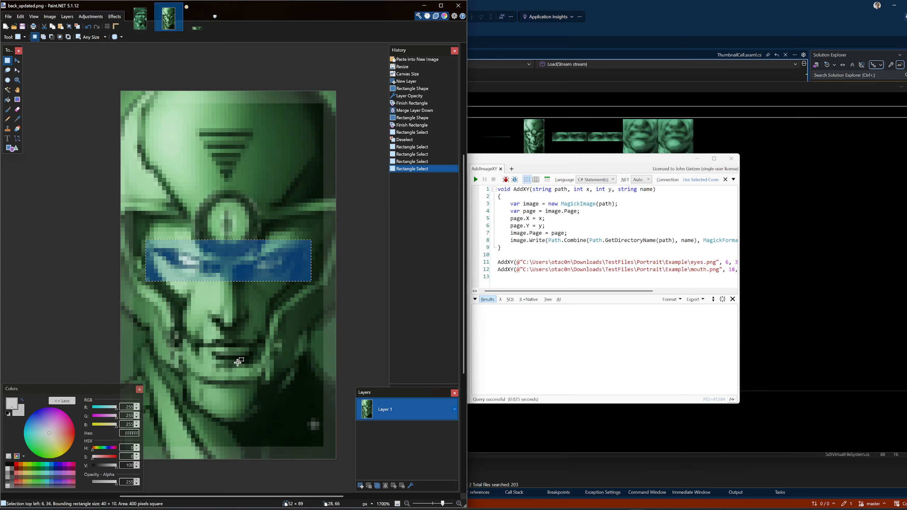
pyautogui.moveTo(614, 291); pyautogui.dragTo(668, 295)
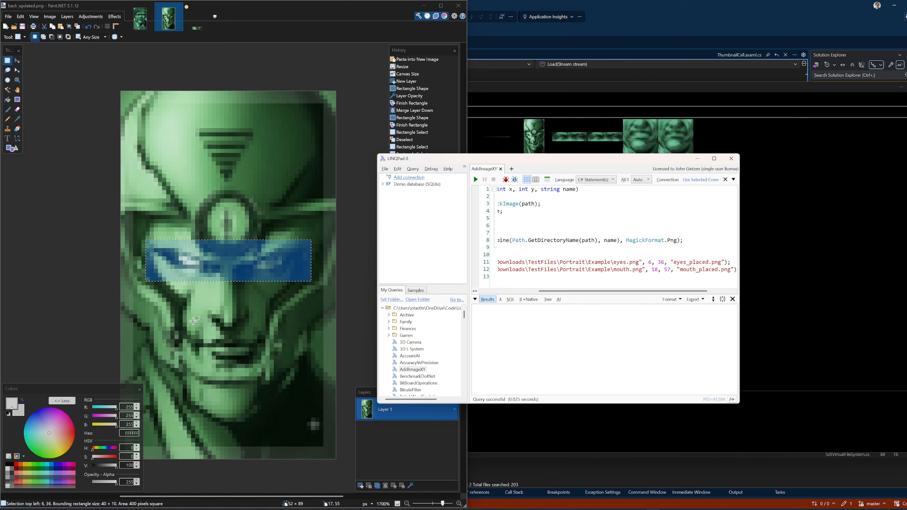
pyautogui.moveTo(200, 328)
pyautogui.mouseDown()
pyautogui.moveTo(263, 374)
pyautogui.moveTo(261, 365)
pyautogui.mouseUp()
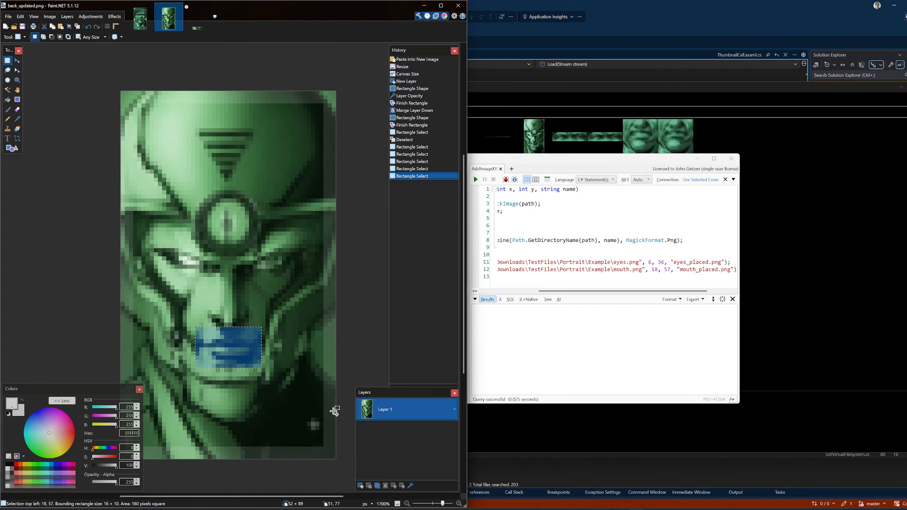
pyautogui.hotkey('ctrl', 'c')
pyautogui.hotkey('ctrl', 'alt', 'v')
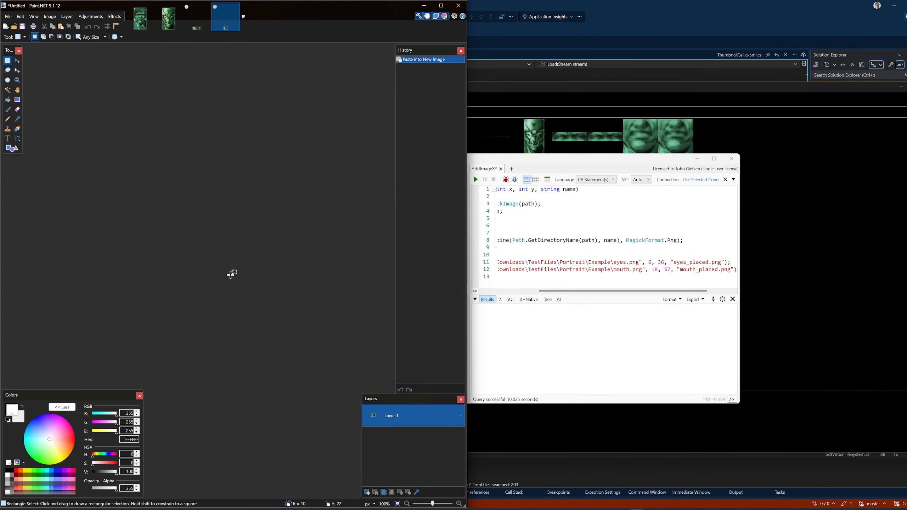
pyautogui.scroll(14, 231, 269)
# Save the mouth crop as mouth.png in the Example folder with the default PNG settings.
pyautogui.hotkey('ctrl', 's')
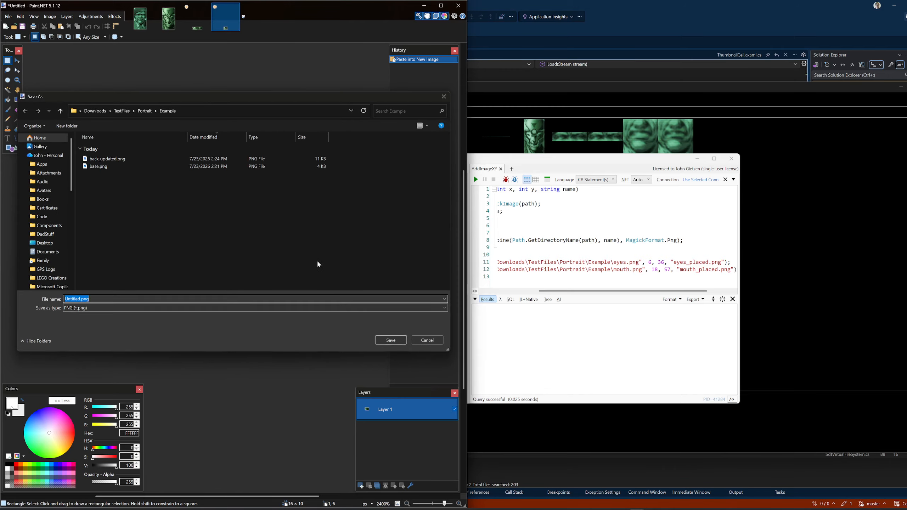
pyautogui.write('mouth')
pyautogui.click(393, 338)
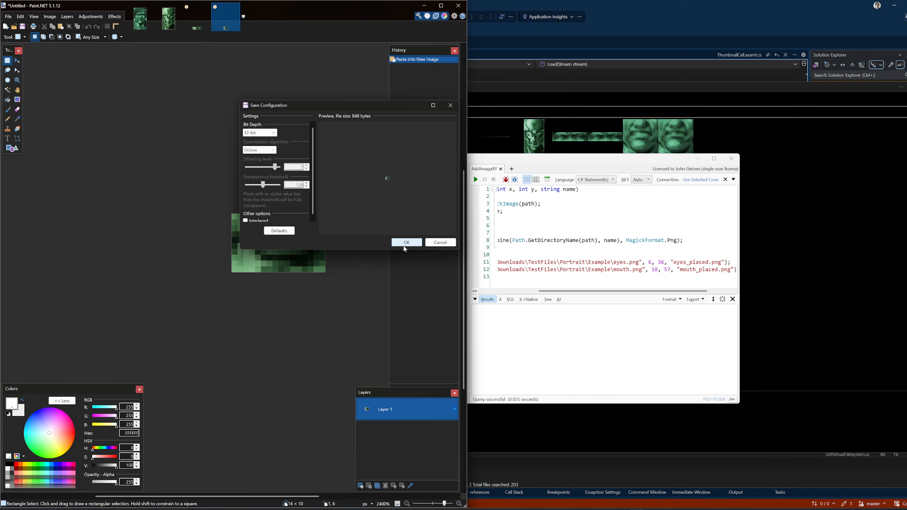
pyautogui.click(405, 243)
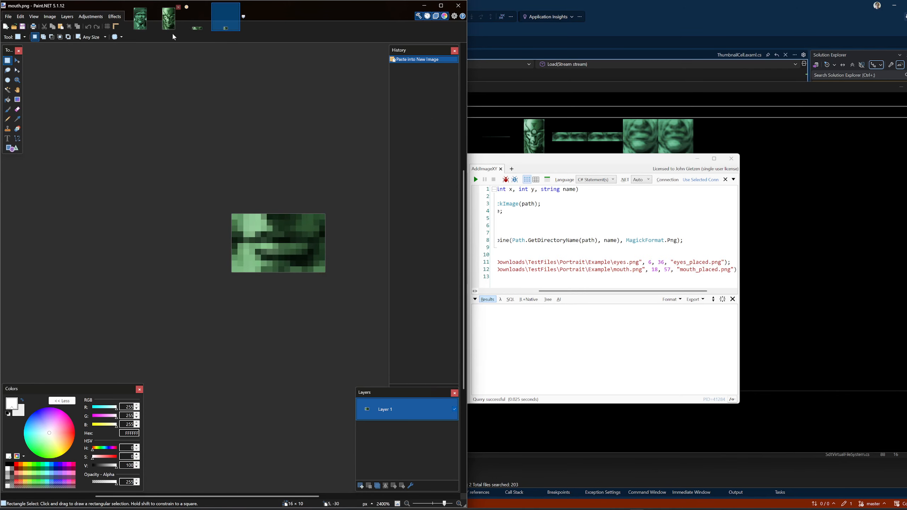
# Save the eye crop as eyes.png in the Example folder with the default PNG settings.
pyautogui.click(188, 31)
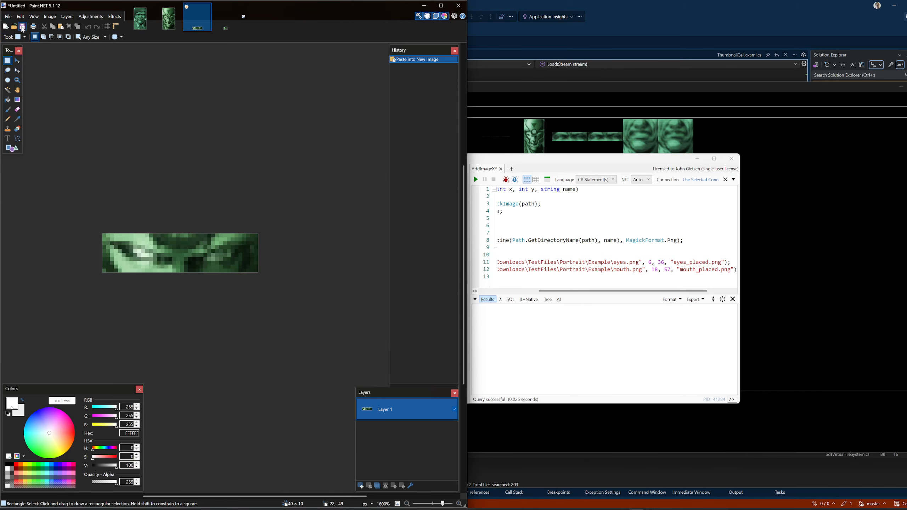
pyautogui.click(23, 27)
pyautogui.write('eyes.png')
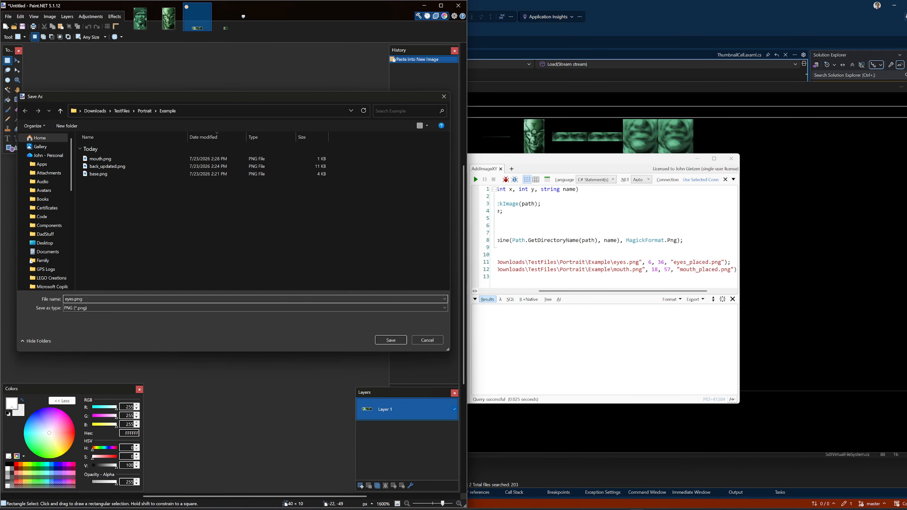
pyautogui.press('Return')
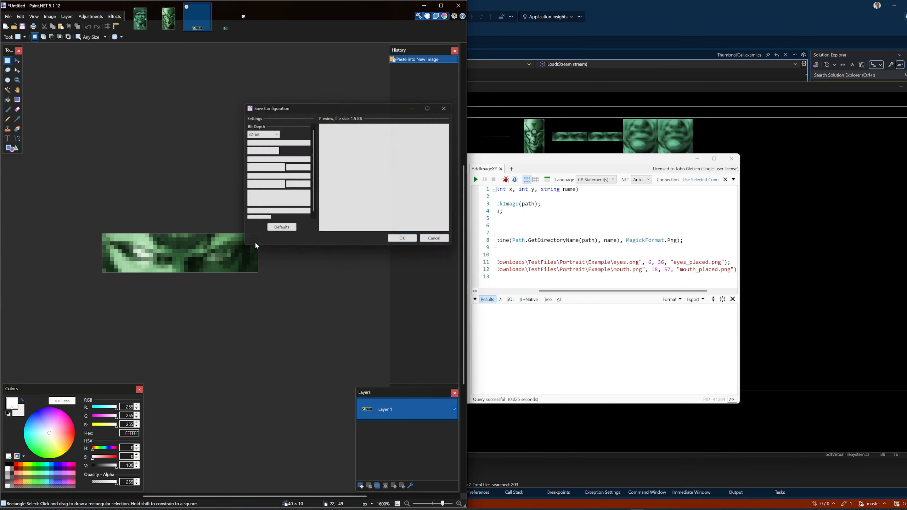
pyautogui.click(401, 242)
# Check the output file names in the AddImageXY script in LINQPad and run it to write eyes_placed.png and mouth_placed.png.
pyautogui.click(518, 247)
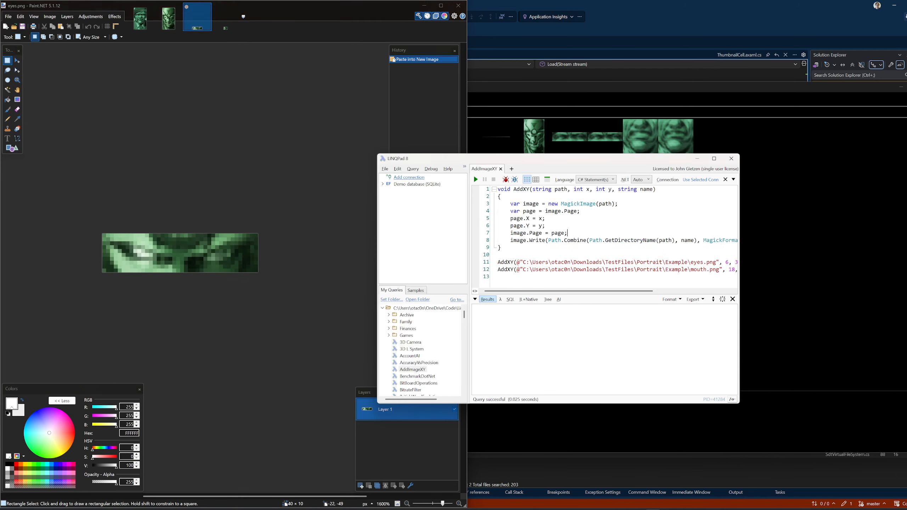
pyautogui.moveTo(584, 290); pyautogui.dragTo(663, 292)
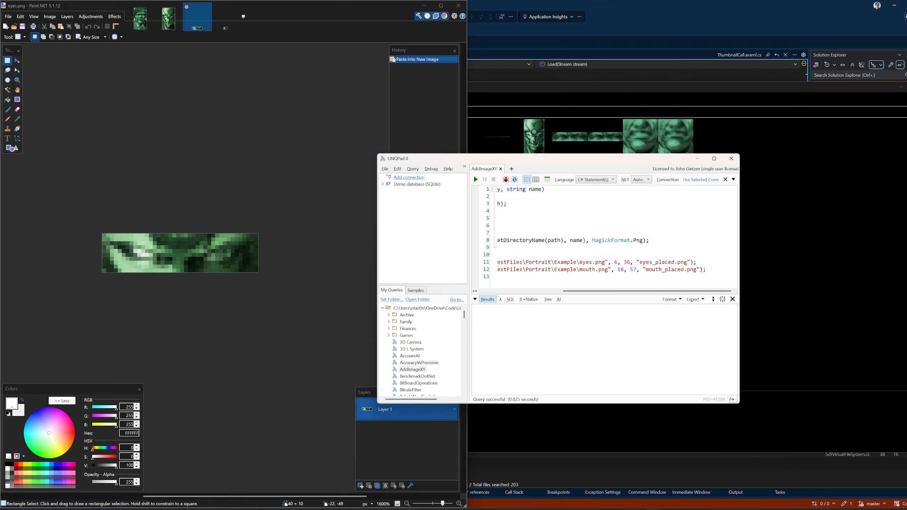
pyautogui.moveTo(636, 262); pyautogui.dragTo(702, 269)
pyautogui.click(567, 232)
pyautogui.click(475, 179)
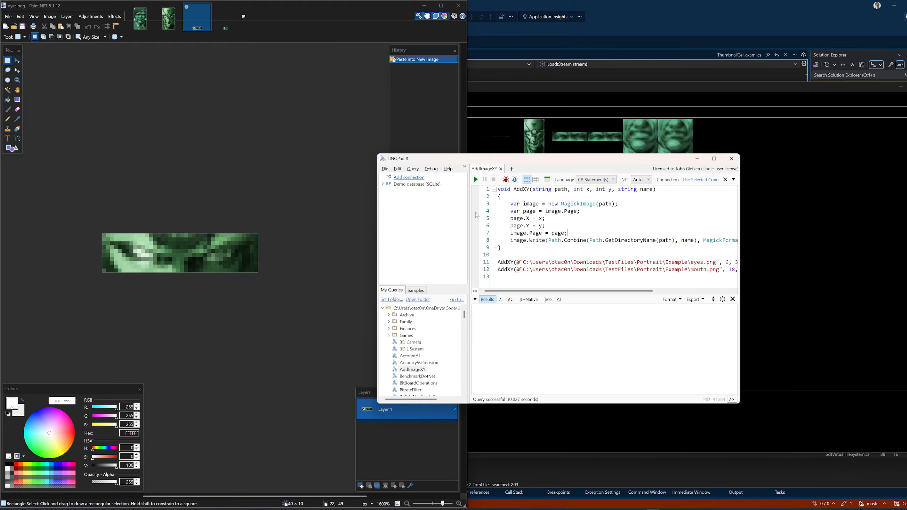
# Switch to Codec and replace the first eye image of 5e56.face with eyes_placed.png.
pyautogui.click(547, 88)
pyautogui.rightClick(567, 136)
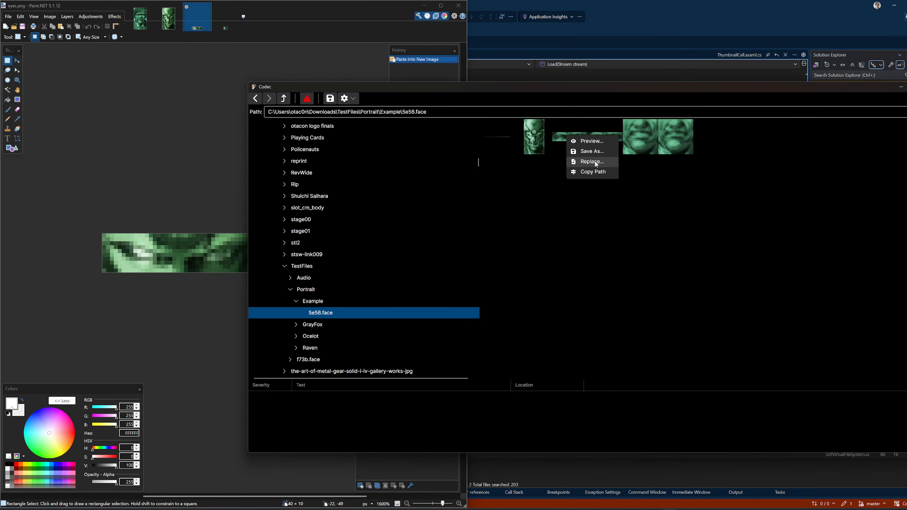
pyautogui.click(591, 161)
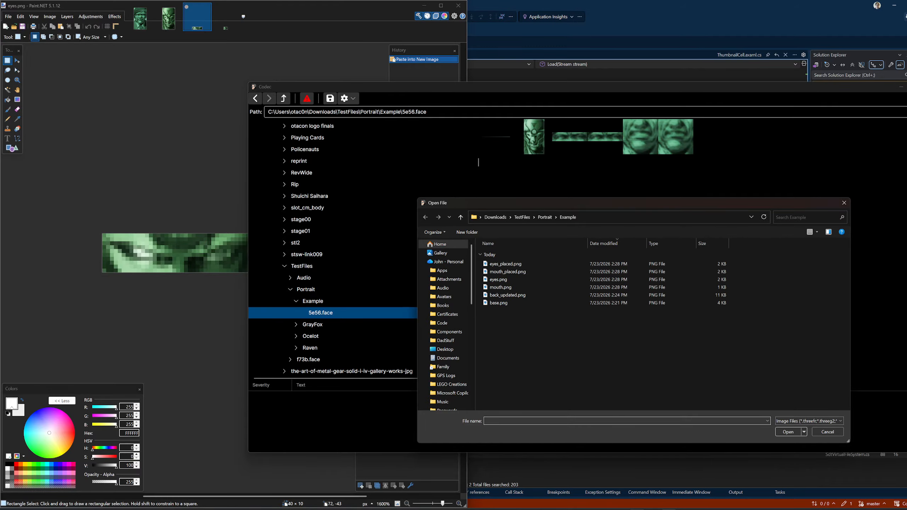
pyautogui.hotkey('alt', 'Tab')
pyautogui.moveTo(650, 291); pyautogui.dragTo(708, 291)
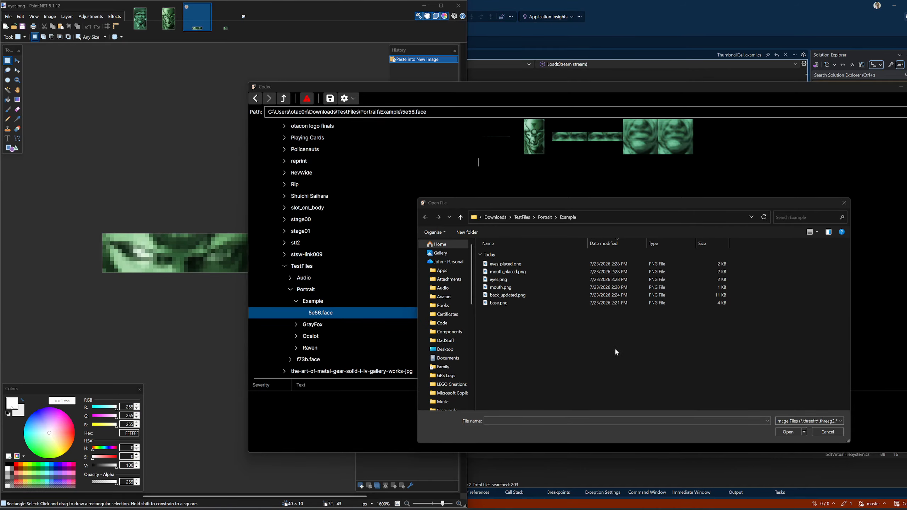
pyautogui.click(491, 267)
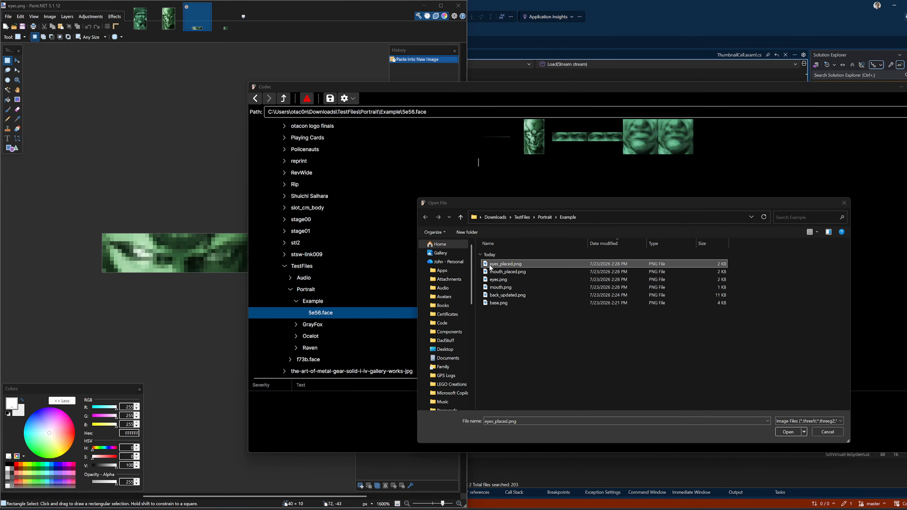
pyautogui.click(785, 431)
# Replace the second eye image of 5e56.face with eyes_placed.png.
pyautogui.rightClick(606, 141)
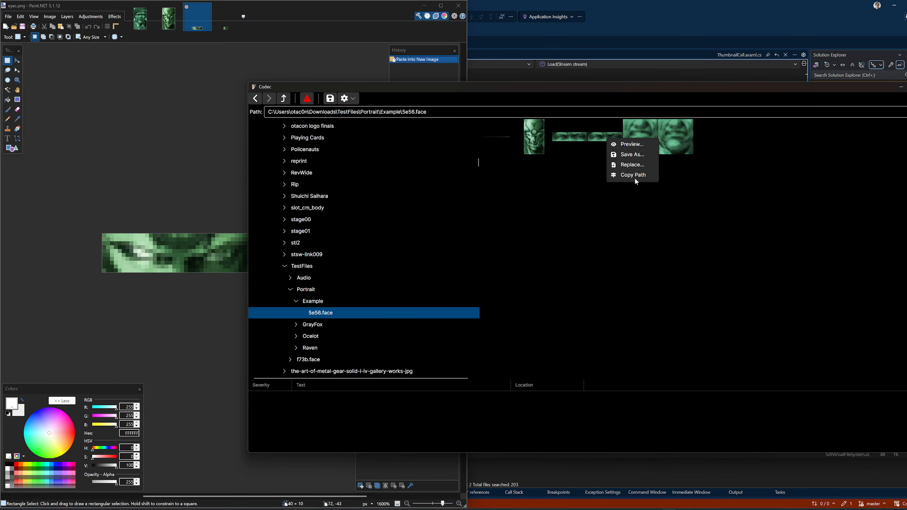
pyautogui.click(630, 166)
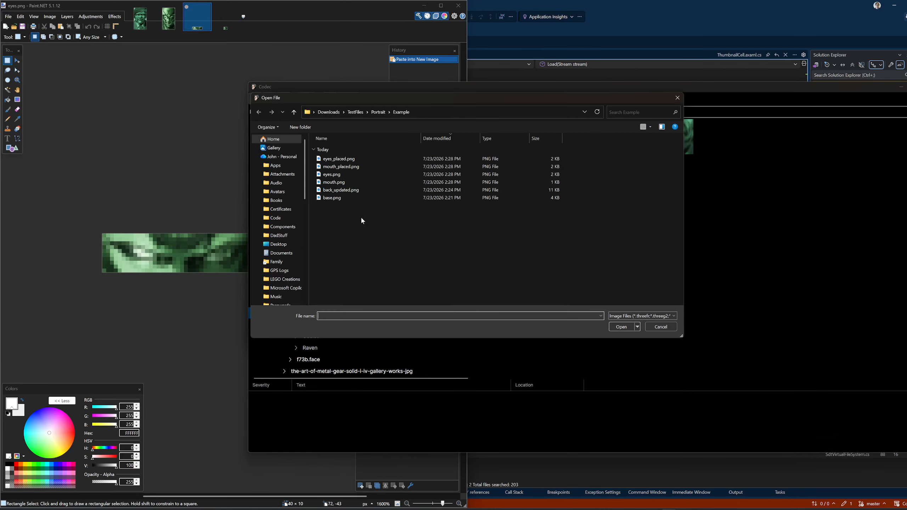
pyautogui.doubleClick(335, 159)
# Replace both mouth images of 5e56.face with mouth_placed.png.
pyautogui.rightClick(646, 130)
pyautogui.click(668, 158)
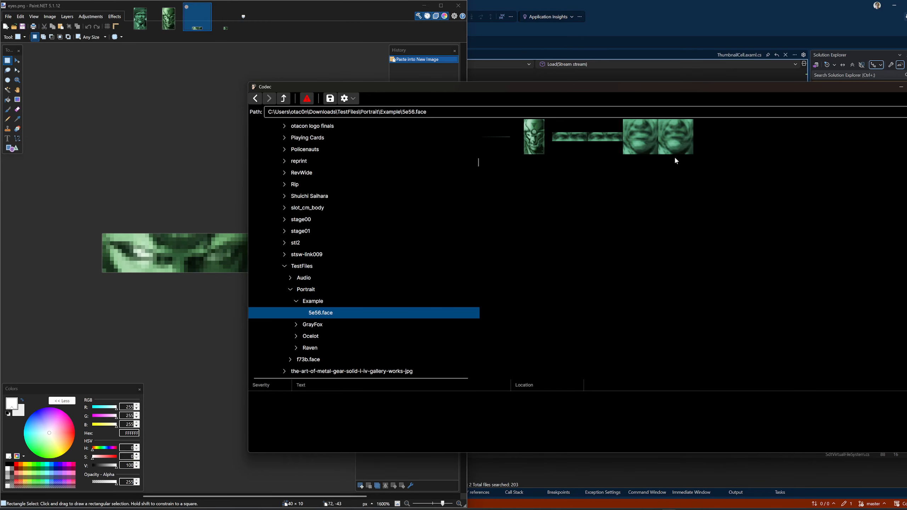
pyautogui.doubleClick(339, 166)
pyautogui.rightClick(670, 134)
pyautogui.click(695, 163)
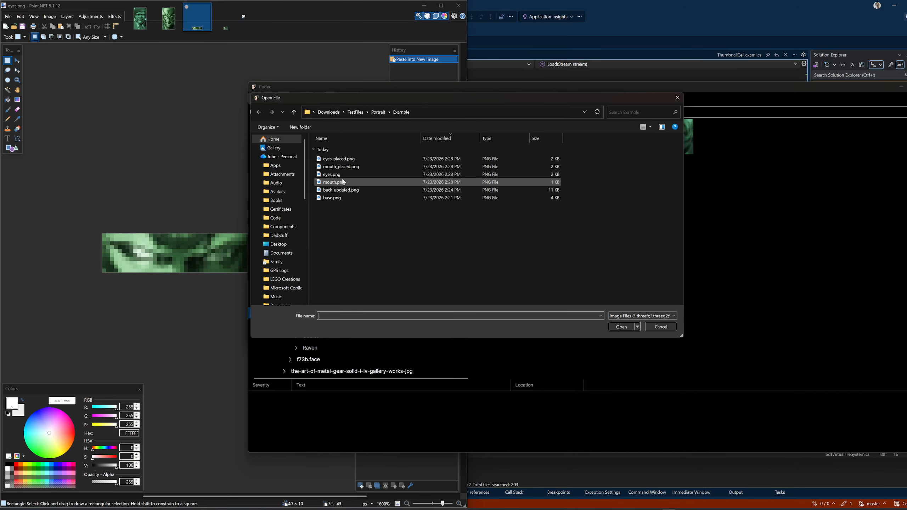
pyautogui.doubleClick(339, 166)
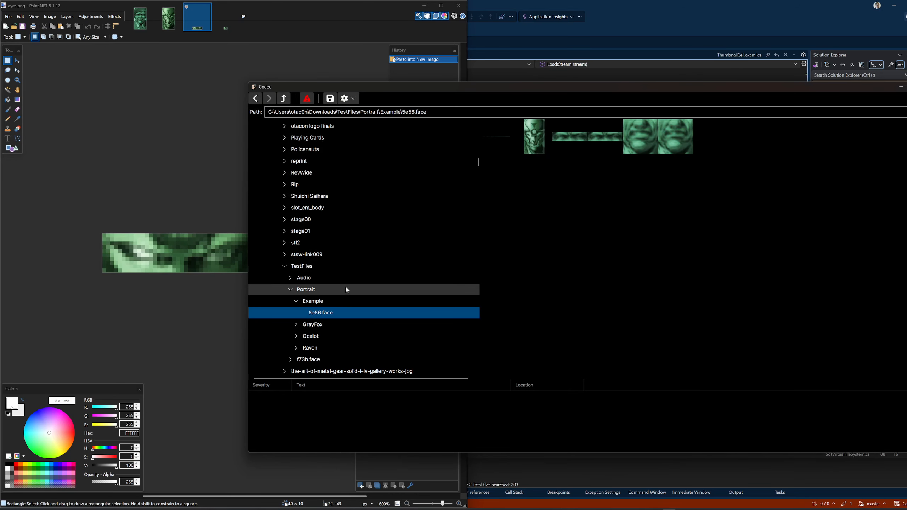
# Save 5e56.face and reopen it from the Example folder to check its eye and mouth images.
pyautogui.click(320, 303)
pyautogui.click(322, 311)
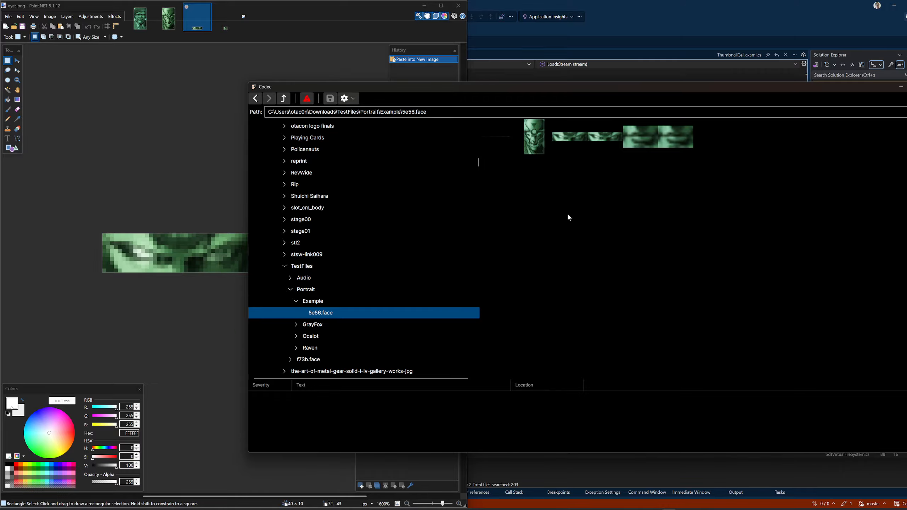
pyautogui.click(321, 303)
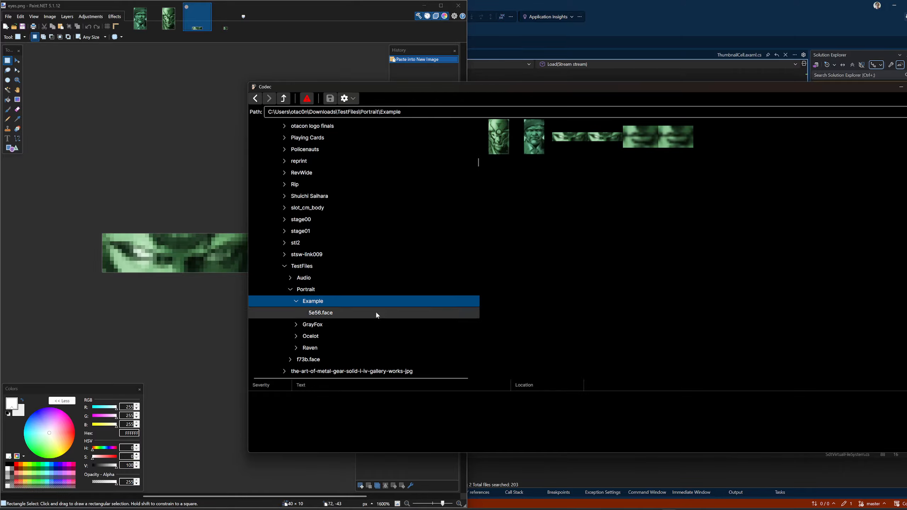
pyautogui.click(314, 314)
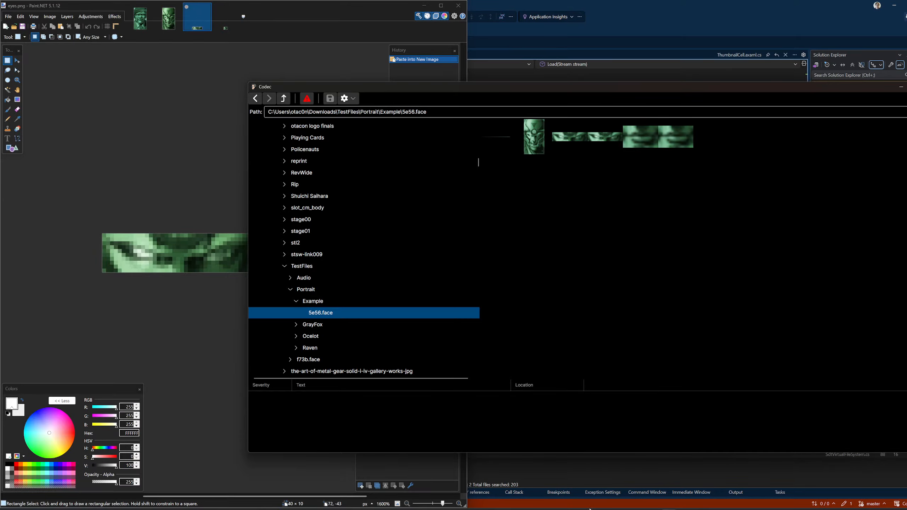
# Switch to File Explorer and rename 5e56.face in the Example folder to ninja_v1.face.
pyautogui.moveTo(492, 509)
pyautogui.click(534, 492)
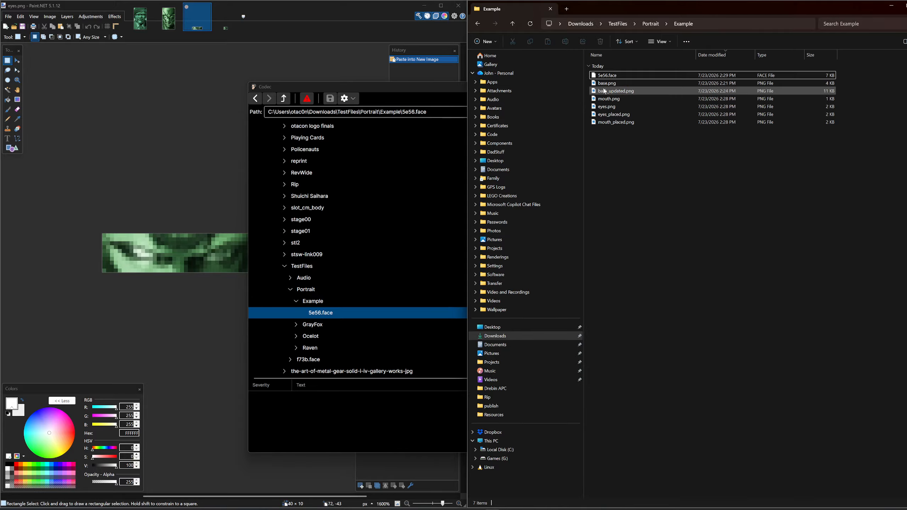
pyautogui.click(607, 76)
pyautogui.press('F2')
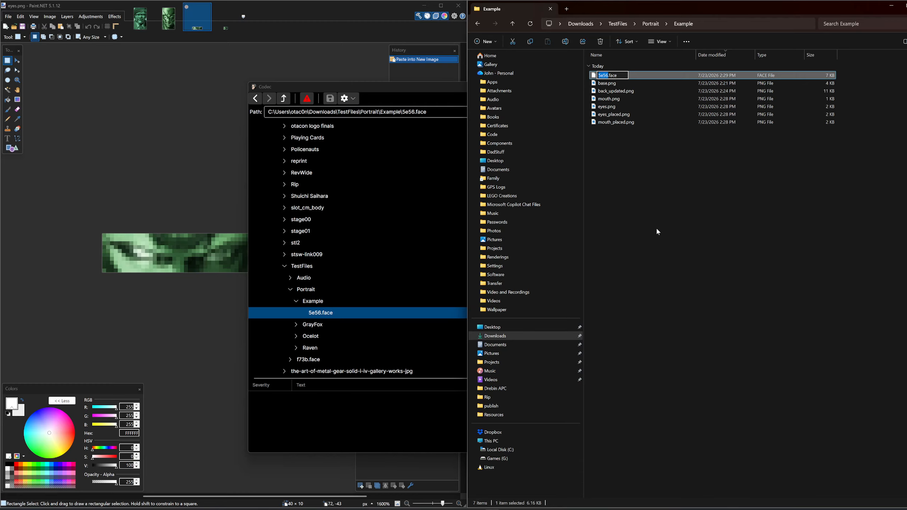
pyautogui.write('ninja_v1')
pyautogui.press('Return')
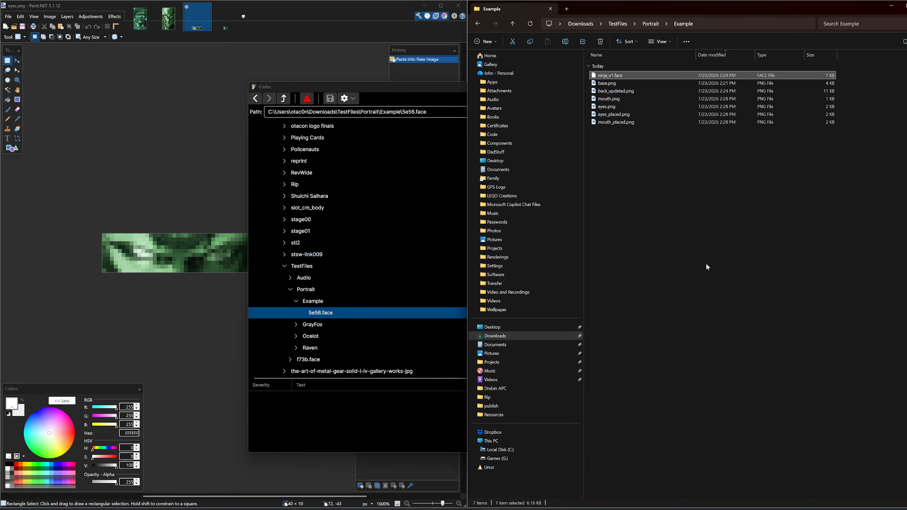
# Switch back to Codec, go to G:\Games\GOG\Metal Gear Solid and open its face.dat.
pyautogui.click(400, 90)
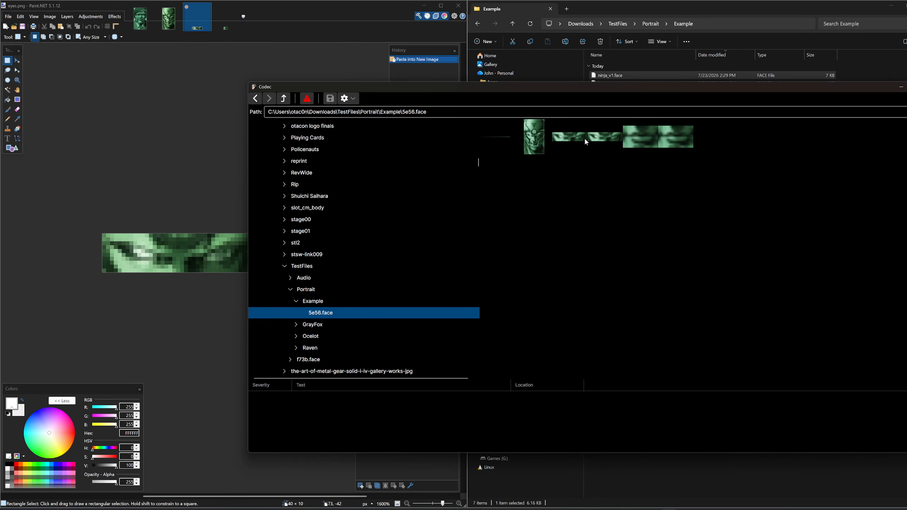
pyautogui.click(683, 2)
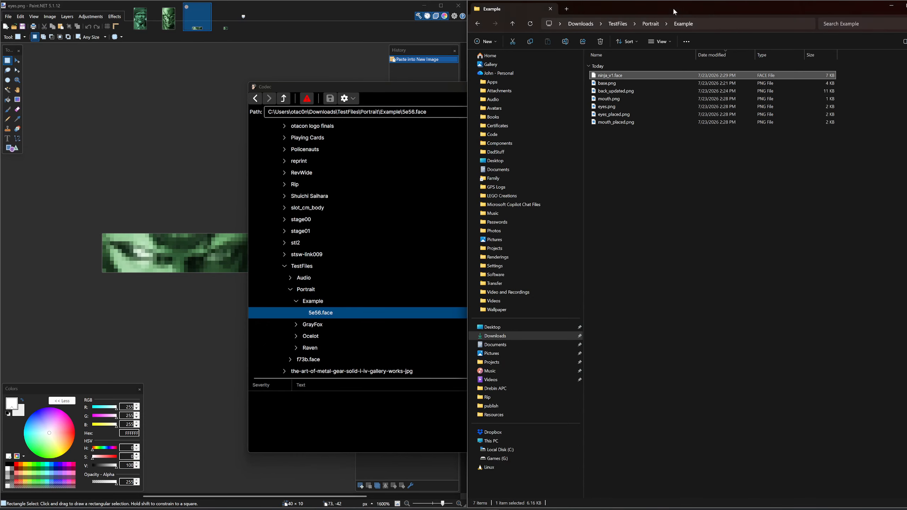
pyautogui.click(653, 272)
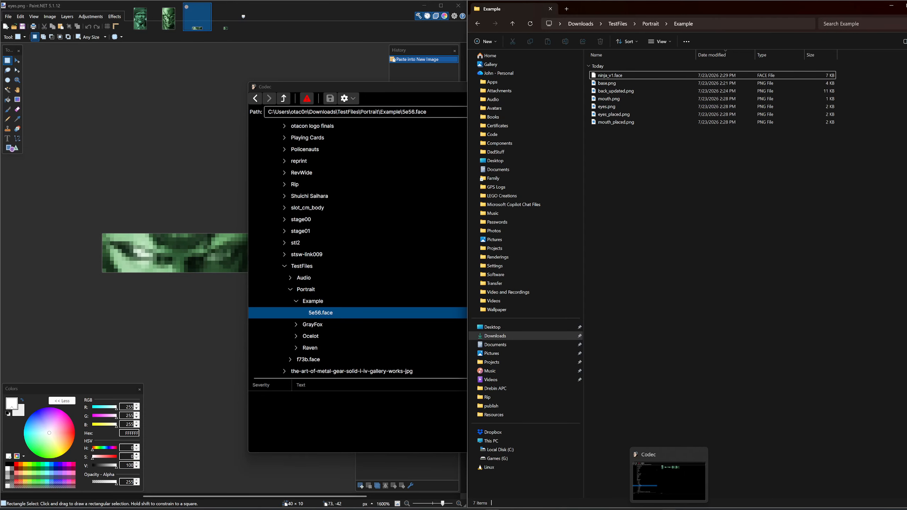
pyautogui.click(670, 508)
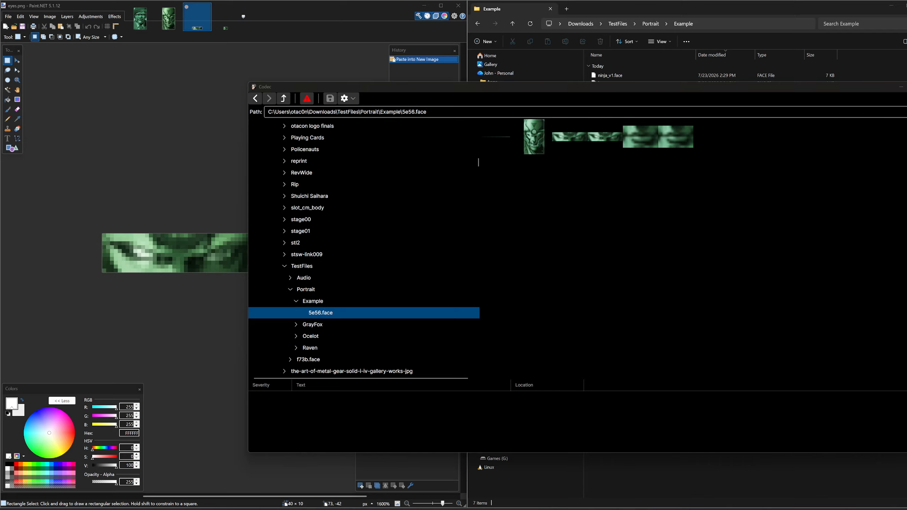
pyautogui.moveTo(441, 112); pyautogui.dragTo(177, 111)
pyautogui.write('G:\\Games\\GOG\\Metal Gear Solid')
pyautogui.press('Return')
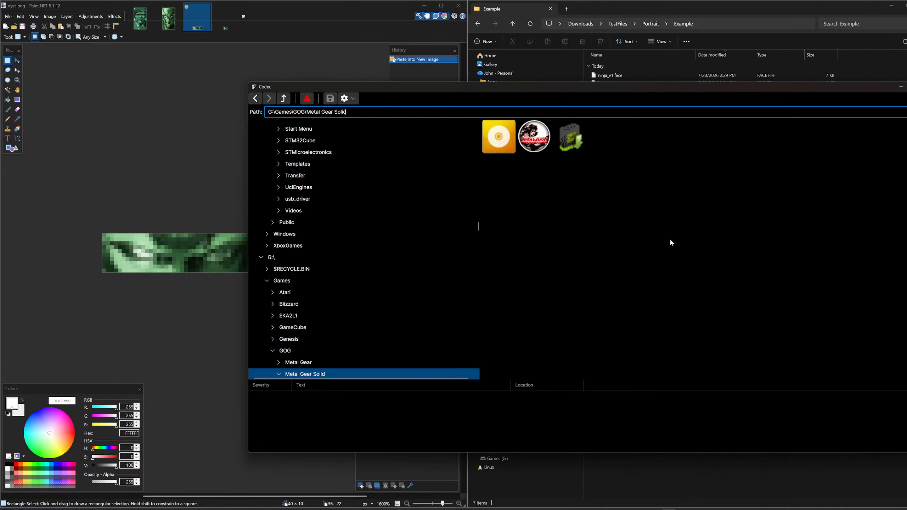
pyautogui.scroll(-4, 321, 327)
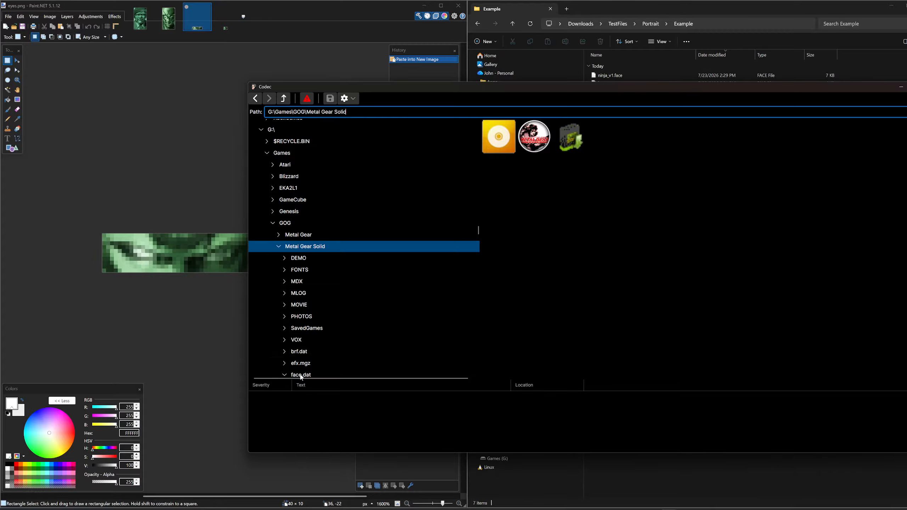
pyautogui.click(300, 375)
pyautogui.scroll(-4, 477, 267)
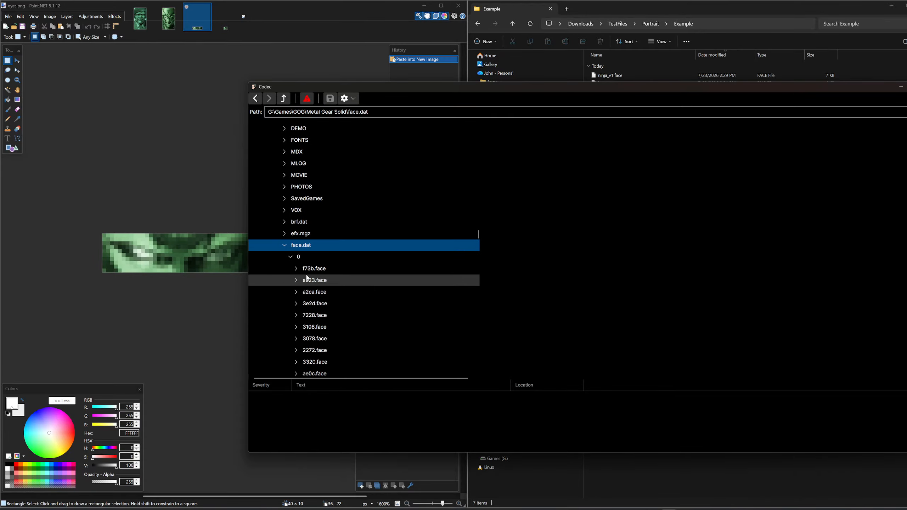
# Compare the portrait images of f73b.face in folders 0 and 1 of face.dat.
pyautogui.click(313, 268)
pyautogui.scroll(-10, 352, 287)
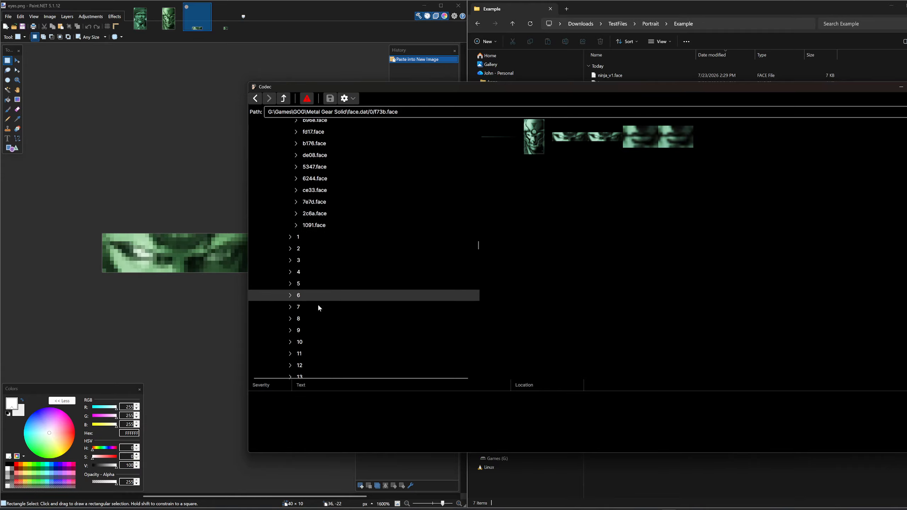
pyautogui.click(290, 237)
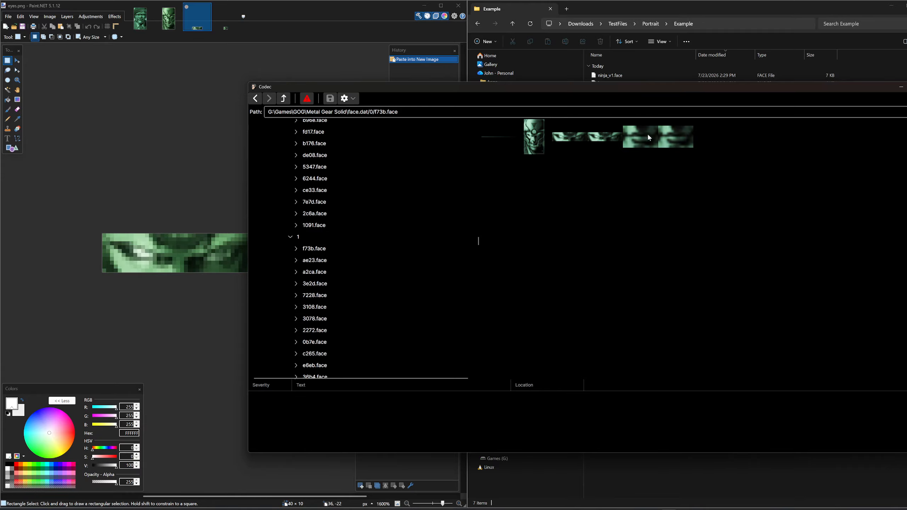
pyautogui.click(323, 250)
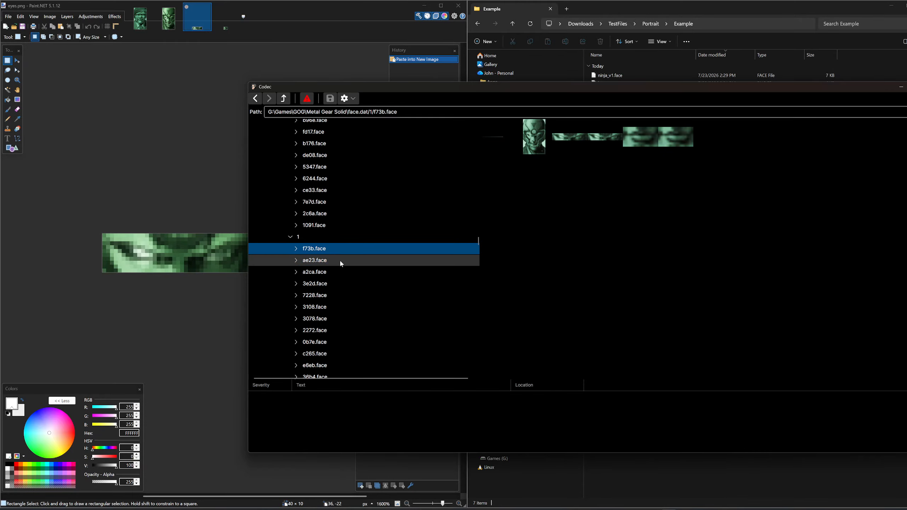
pyautogui.scroll(10, 339, 259)
pyautogui.scroll(-10, 340, 259)
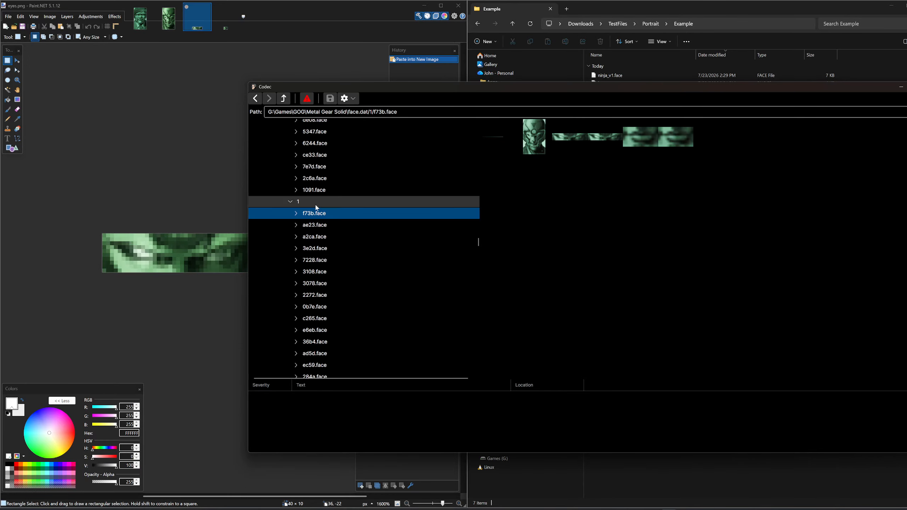
# Show folder 1 of face.dat as a list and replace its f73b.face with ninja_v1.face.
pyautogui.click(337, 201)
pyautogui.click(348, 103)
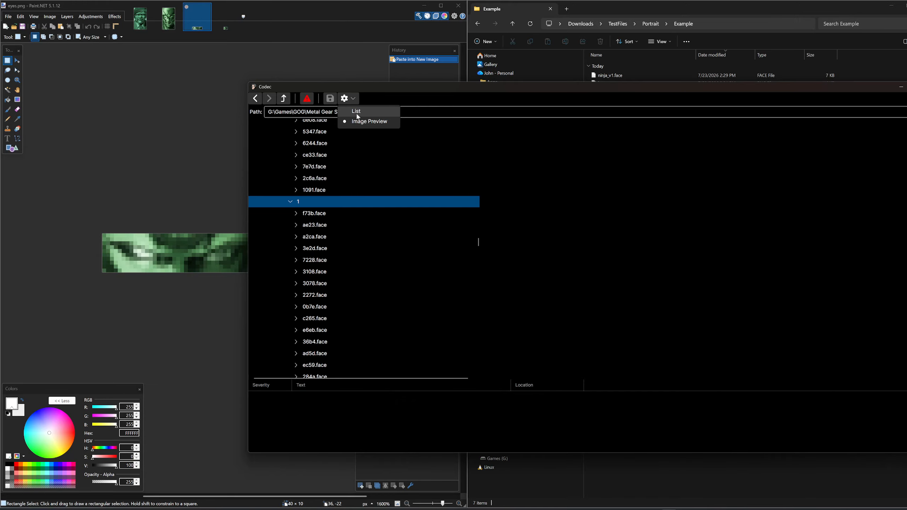
pyautogui.click(356, 113)
pyautogui.rightClick(505, 128)
pyautogui.click(533, 157)
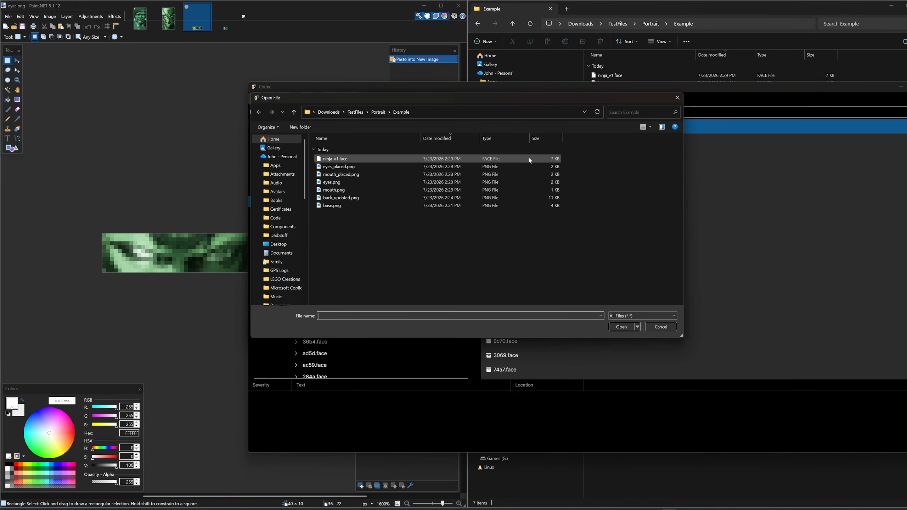
pyautogui.click(333, 161)
pyautogui.click(619, 327)
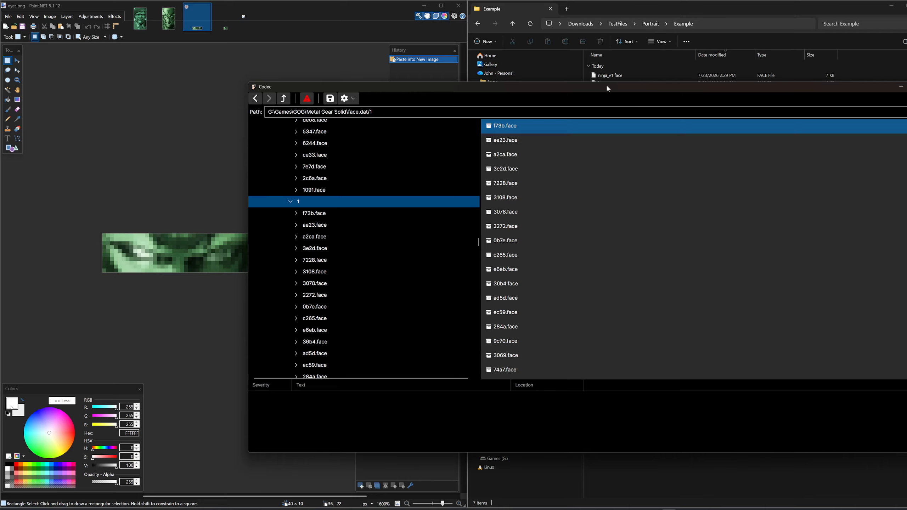
# Replace ae23.face in folder 1 of face.dat with ninja_v1.face.
pyautogui.rightClick(502, 142)
pyautogui.click(528, 171)
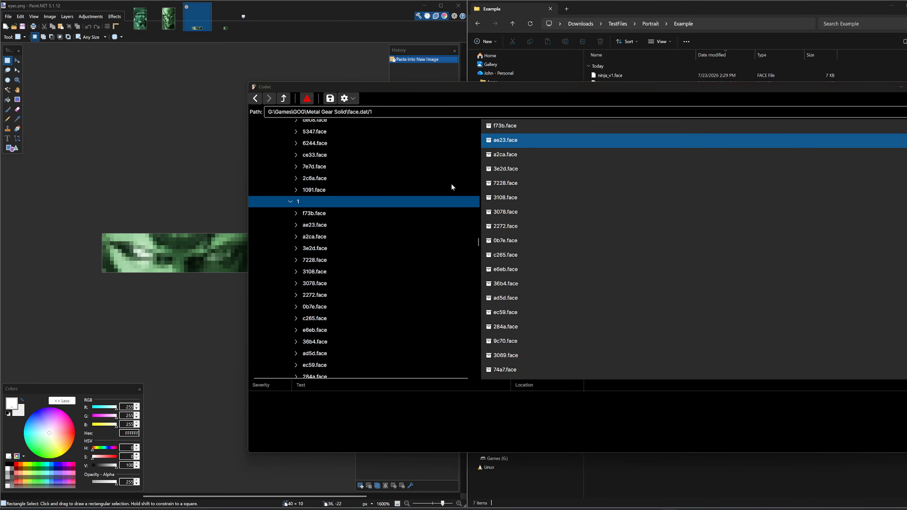
pyautogui.doubleClick(329, 161)
# Open folder 0 of face.dat and replace its f73b.face with ninja_v1.face.
pyautogui.scroll(10, 369, 239)
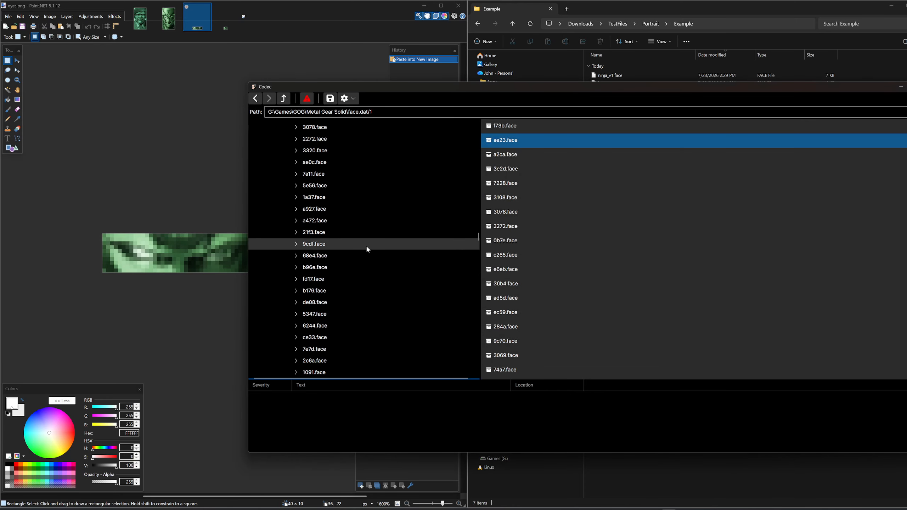
pyautogui.click(298, 198)
pyautogui.rightClick(501, 127)
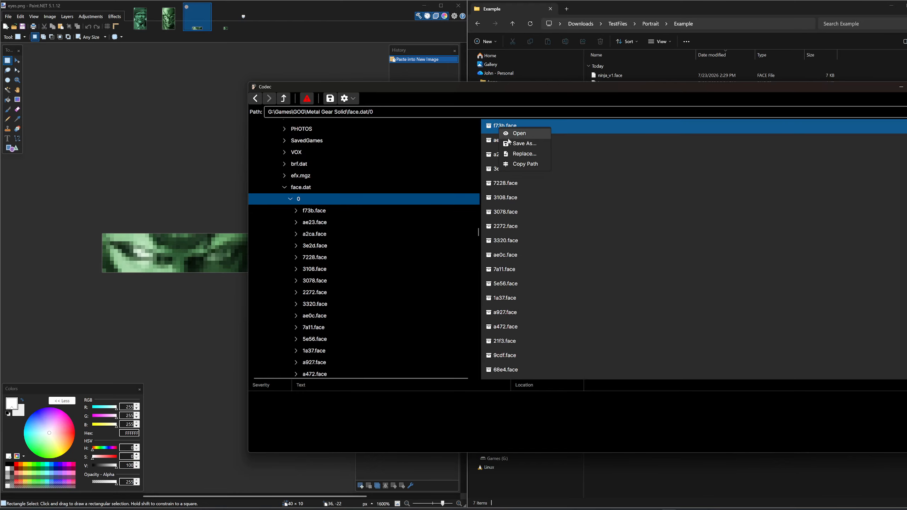
pyautogui.click(520, 154)
pyautogui.doubleClick(339, 167)
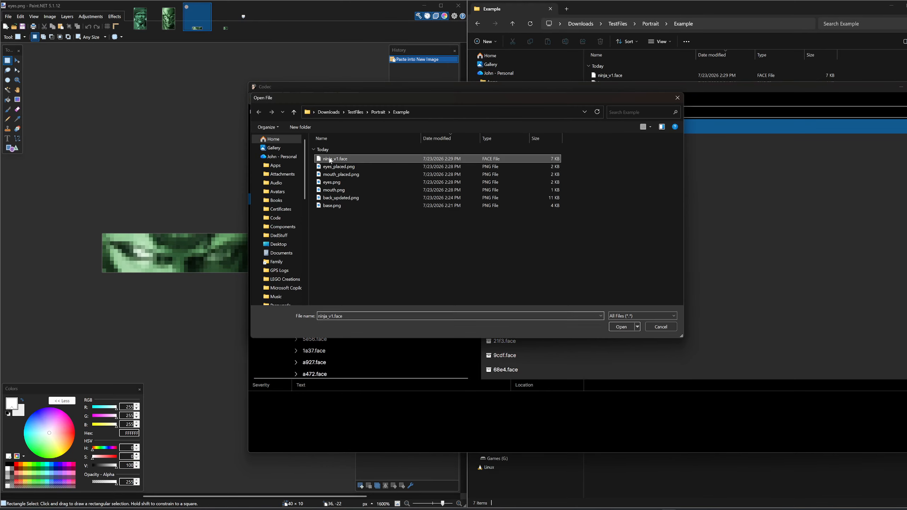
# Check the contents of f73b.face, then replace ae23.face in folder 0 with ninja_v1.face.
pyautogui.click(314, 212)
pyautogui.click(312, 197)
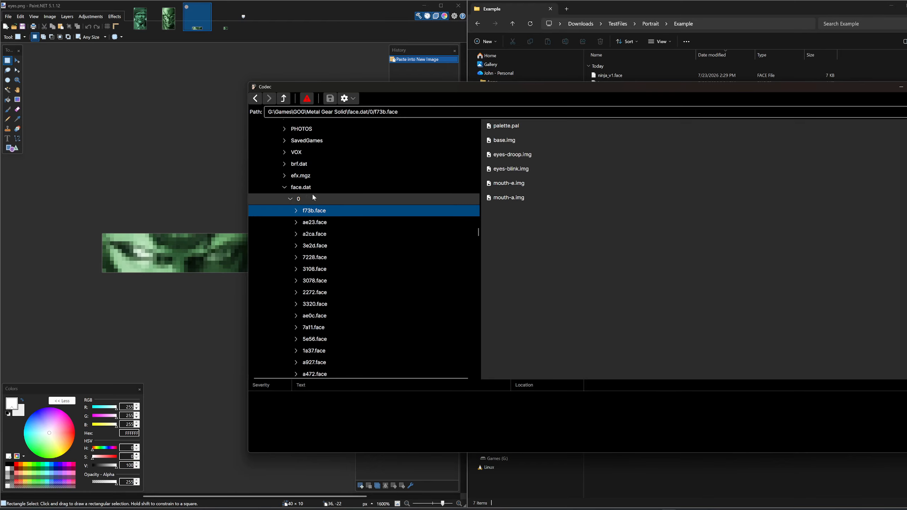
pyautogui.rightClick(506, 143)
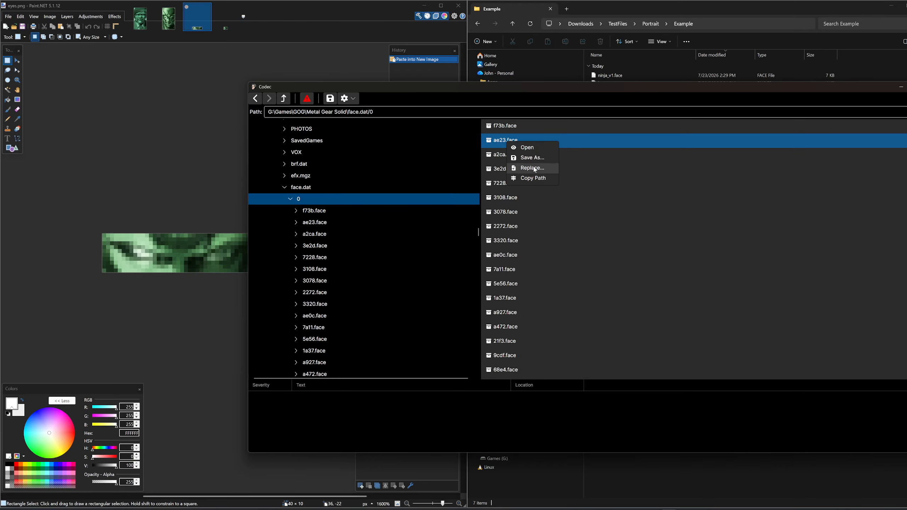
pyautogui.click(536, 168)
pyautogui.click(334, 159)
pyautogui.doubleClick(334, 160)
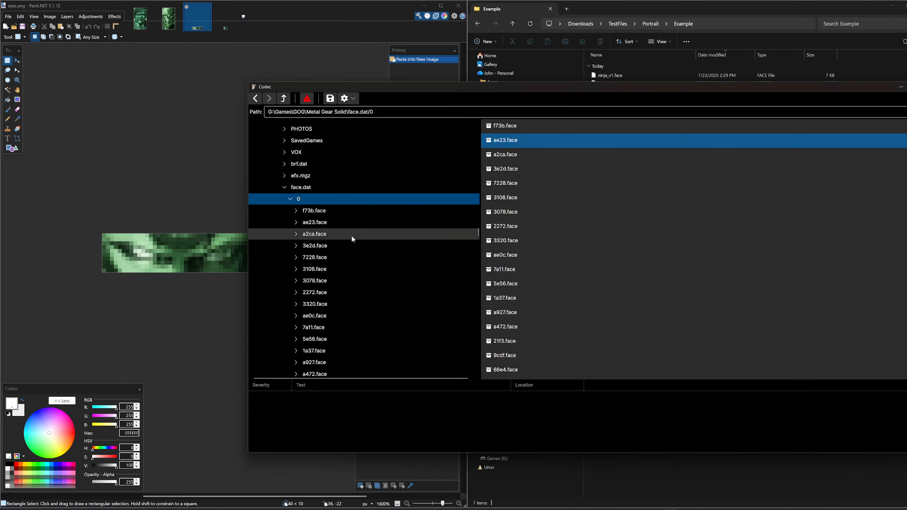
# Review the image previews of f73b.face in folder 0, then switch to back_updated.png in Paint.NET to compare.
pyautogui.click(316, 213)
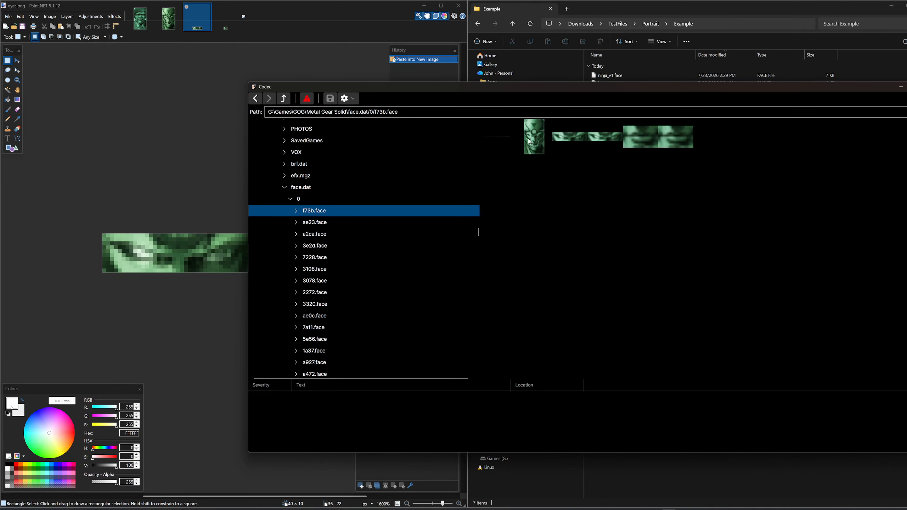
pyautogui.moveTo(577, 95)
pyautogui.mouseDown()
pyautogui.moveTo(627, 195)
pyautogui.moveTo(164, 261)
pyautogui.moveTo(202, 287)
pyautogui.moveTo(219, 265)
pyautogui.moveTo(218, 28)
pyautogui.moveTo(480, 82)
pyautogui.moveTo(726, 108)
pyautogui.moveTo(708, 87)
pyautogui.mouseUp()
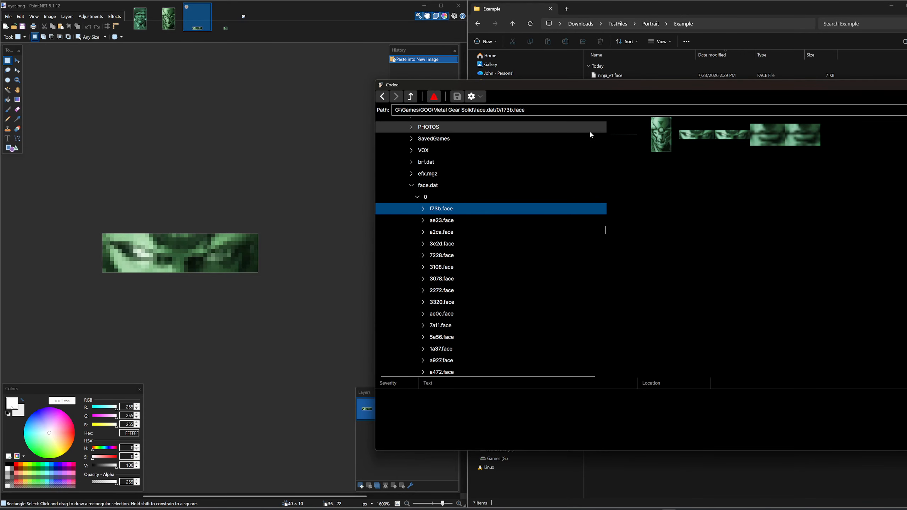
pyautogui.click(172, 24)
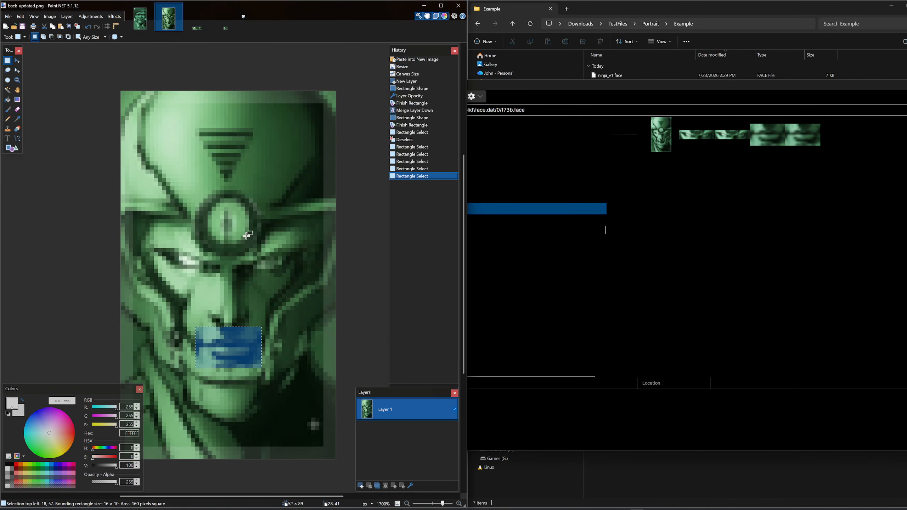
# Clear the mouth selection in back_updated.png and convert the whole portrait to black and white.
pyautogui.click(353, 282)
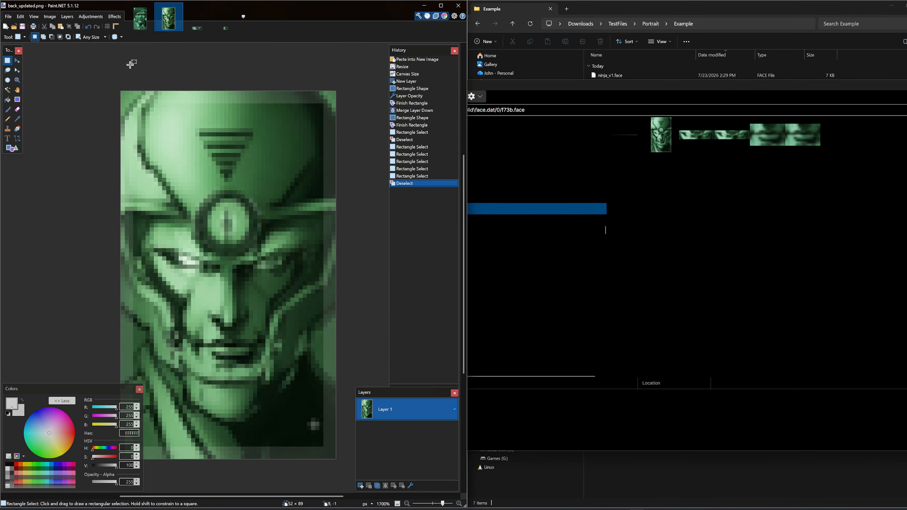
pyautogui.click(98, 18)
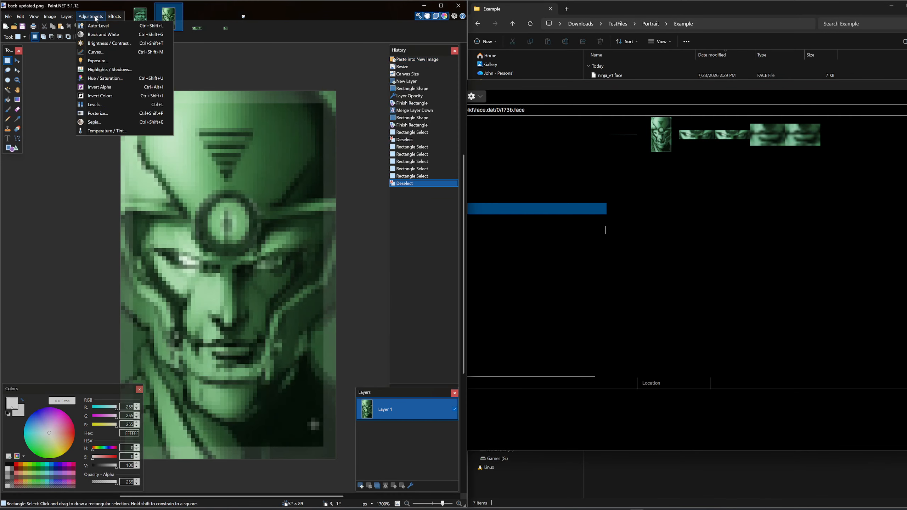
pyautogui.click(99, 35)
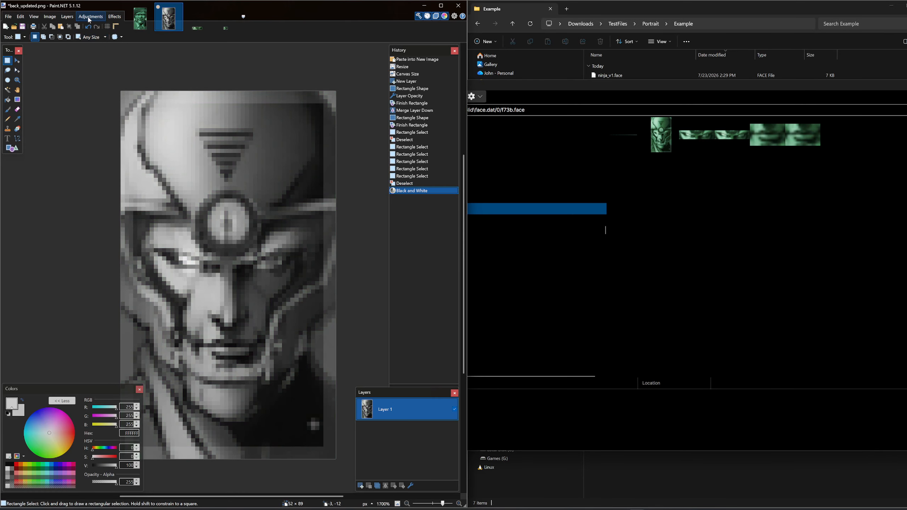
# Tint the portrait green with a Curves adjustment that lowers the highlight end of only the red and blue channels to about 206.
pyautogui.click(89, 17)
pyautogui.click(102, 50)
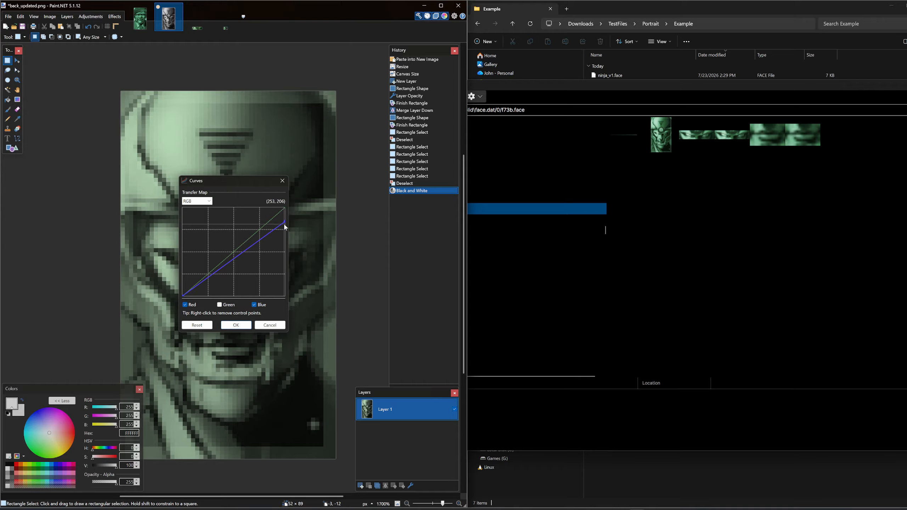
pyautogui.click(235, 325)
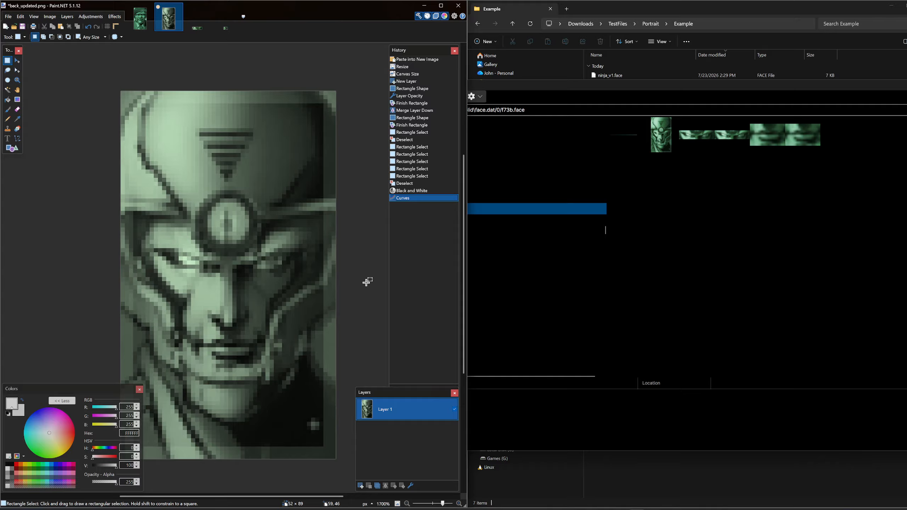
# Raise the portrait's contrast with a Levels adjustment, using an input white point of 221 and a gamma of 1.34.
pyautogui.click(91, 17)
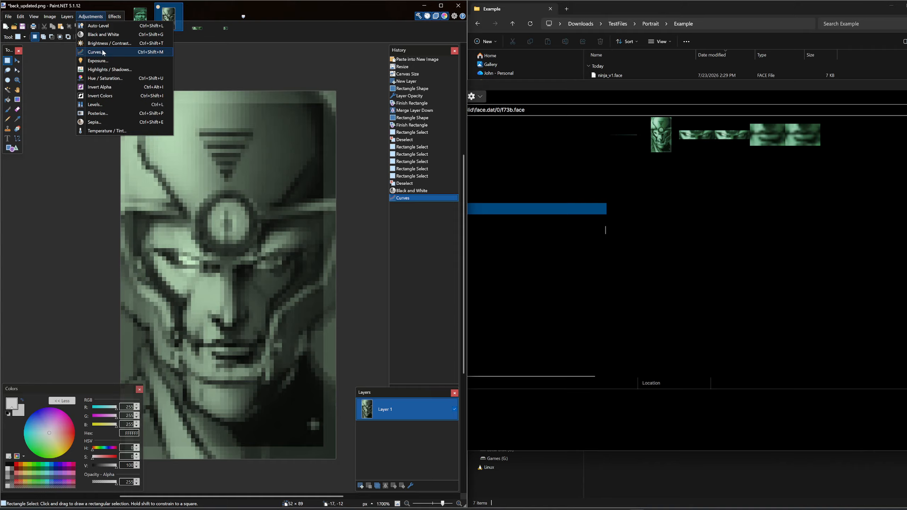
pyautogui.click(95, 104)
pyautogui.moveTo(235, 204); pyautogui.dragTo(392, 176)
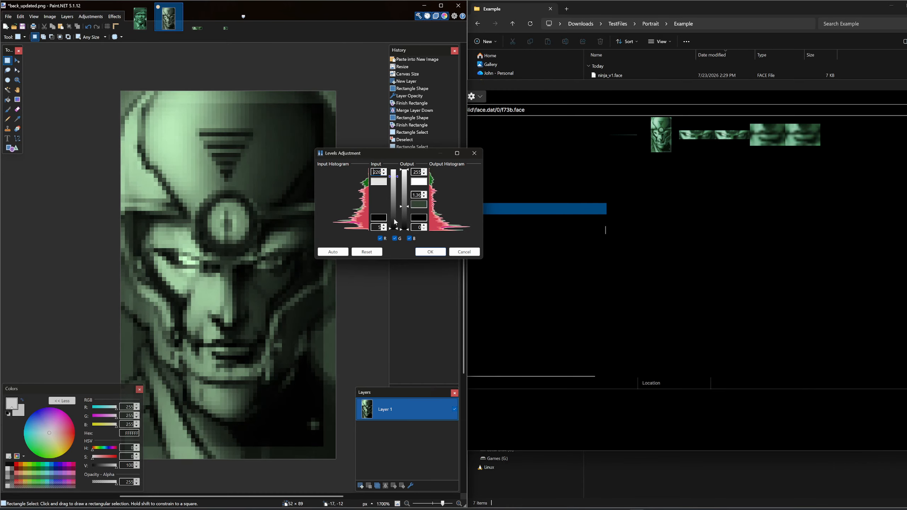
pyautogui.click(367, 251)
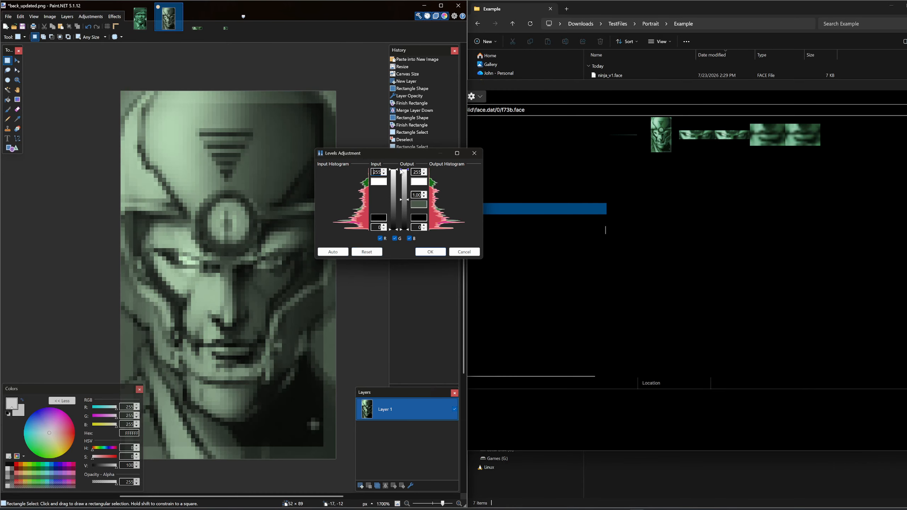
pyautogui.moveTo(396, 170); pyautogui.dragTo(410, 208)
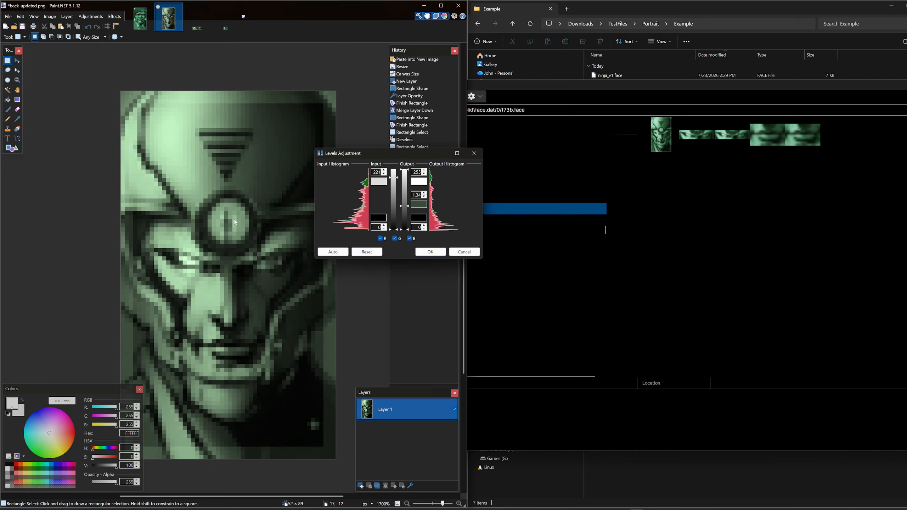
pyautogui.click(430, 252)
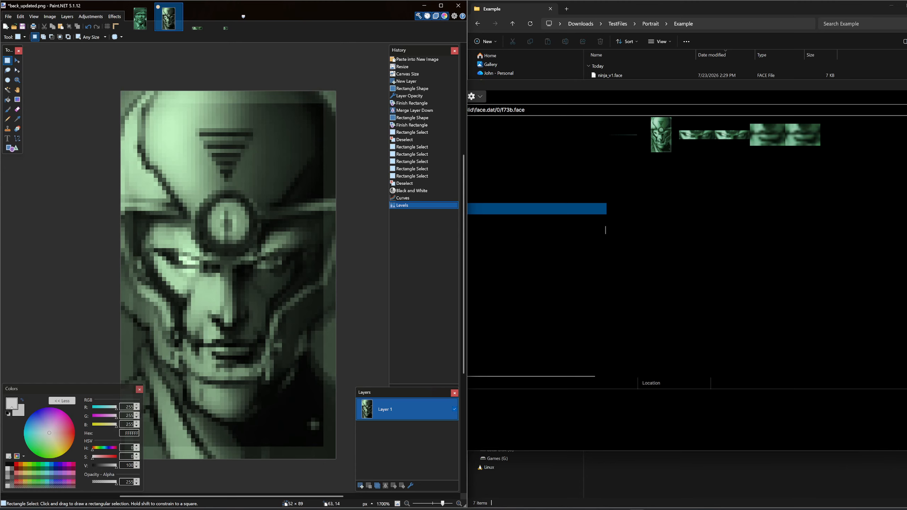
# Switch to Codec to check ae23.face in folder 0 and f73b.face in folder 1 of face.dat, then stop the Visual Studio debugging session.
pyautogui.click(735, 214)
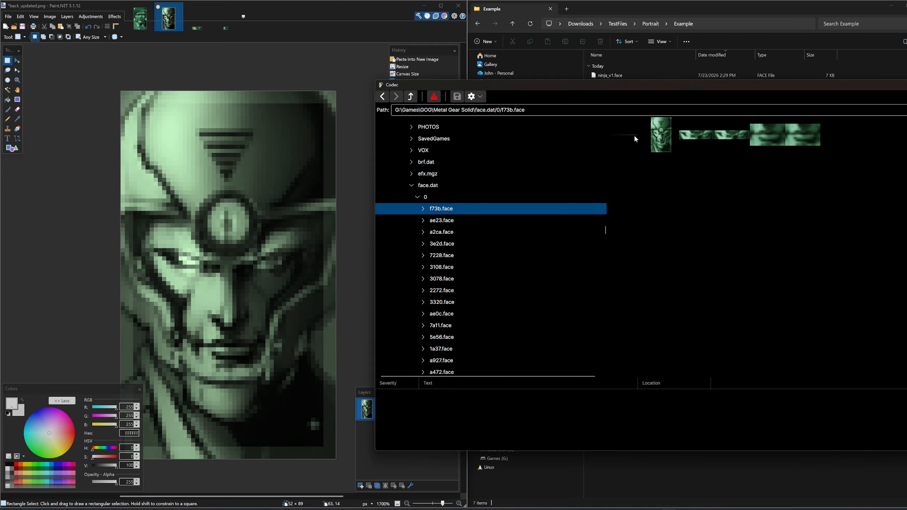
pyautogui.moveTo(681, 87)
pyautogui.mouseDown()
pyautogui.moveTo(517, 93)
pyautogui.moveTo(426, 65)
pyautogui.mouseUp()
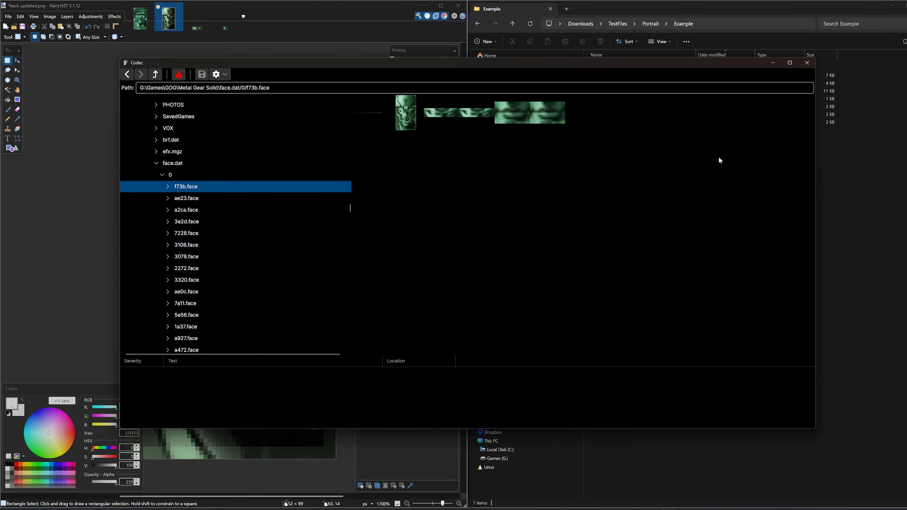
pyautogui.click(195, 199)
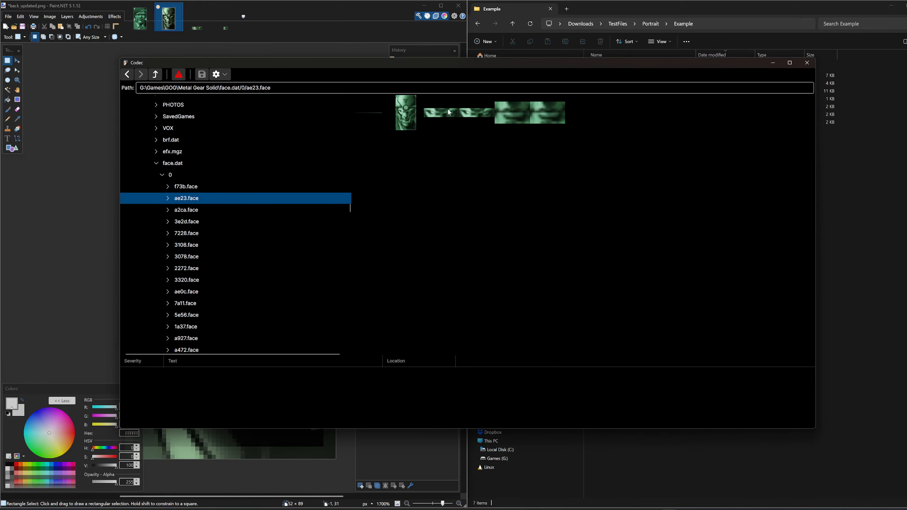
pyautogui.scroll(-12, 286, 270)
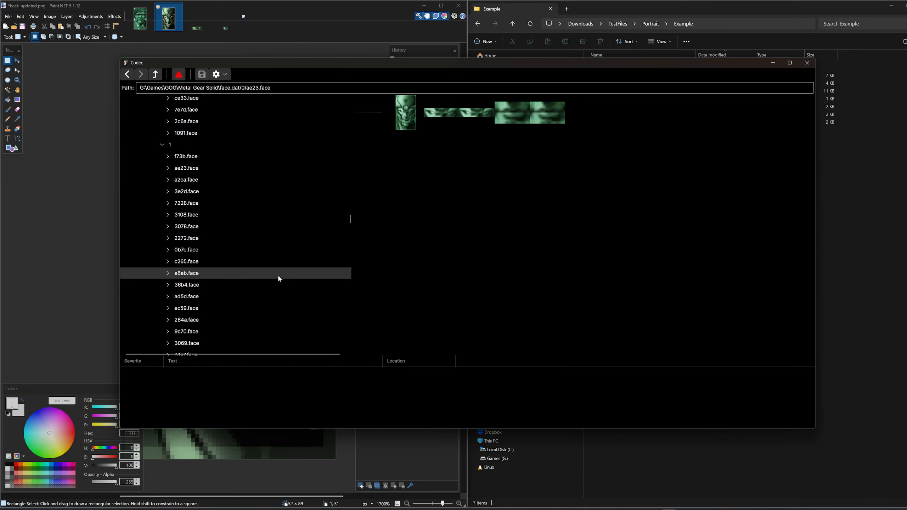
pyautogui.click(191, 158)
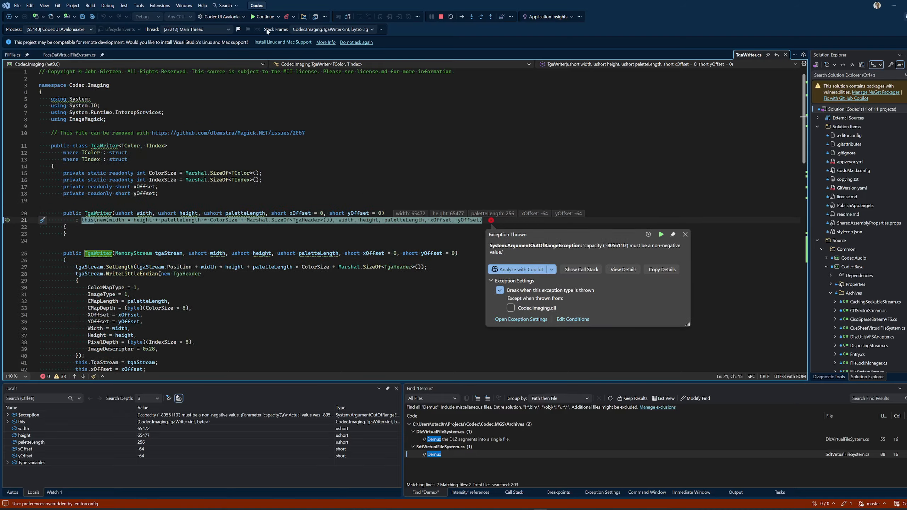
pyautogui.click(441, 17)
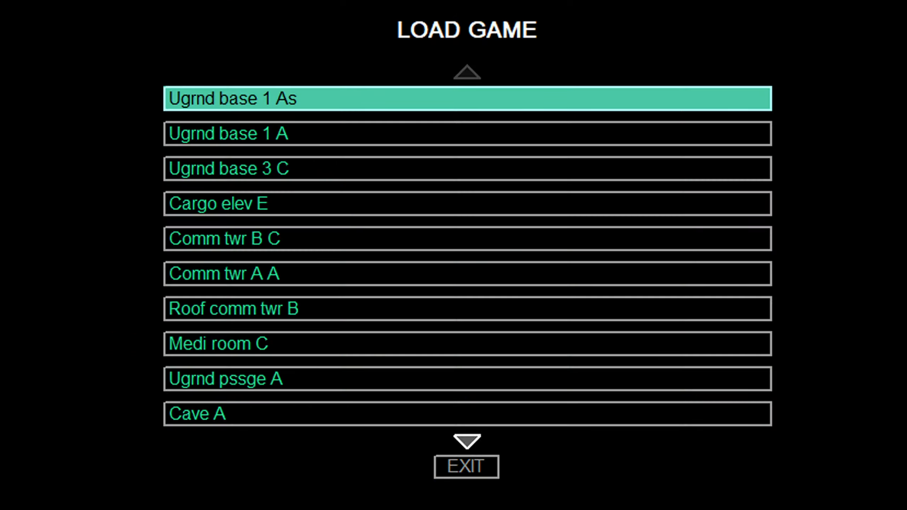
# Load the Tank hangar C save in Metal Gear Solid.
pyautogui.press('Down')
pyautogui.press('Down')
pyautogui.press('Down')
pyautogui.press('Down')
pyautogui.press('Down')
pyautogui.press('Down')
pyautogui.press('Down')
pyautogui.press('Down')
pyautogui.press('Down')
pyautogui.press('Down')
pyautogui.press('Down')
pyautogui.press('Down')
pyautogui.press('Up')
pyautogui.press('Up')
pyautogui.press('Up')
pyautogui.press('Down')
pyautogui.press('Down')
pyautogui.press('Down')
pyautogui.press('Down')
pyautogui.press('Down')
pyautogui.press('Down')
pyautogui.press('Down')
pyautogui.press('Down')
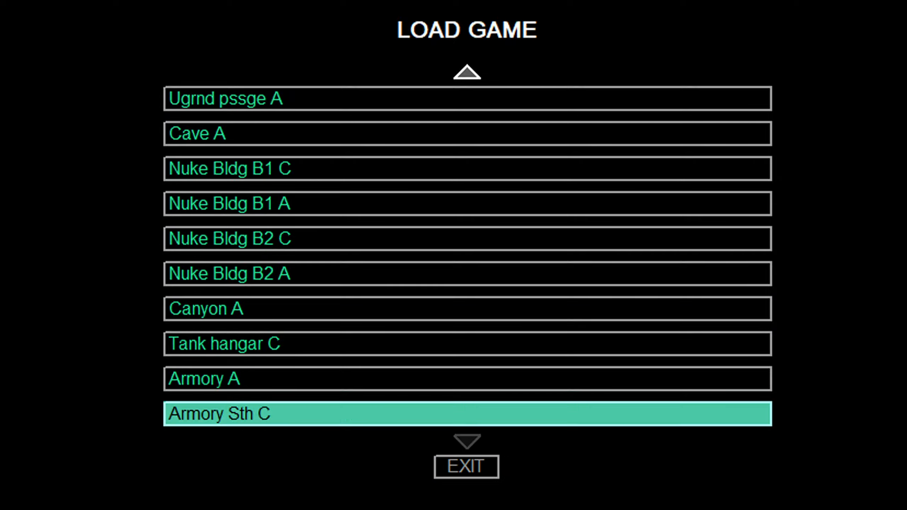
pyautogui.press('Up')
pyautogui.press('Up')
pyautogui.press('Return')
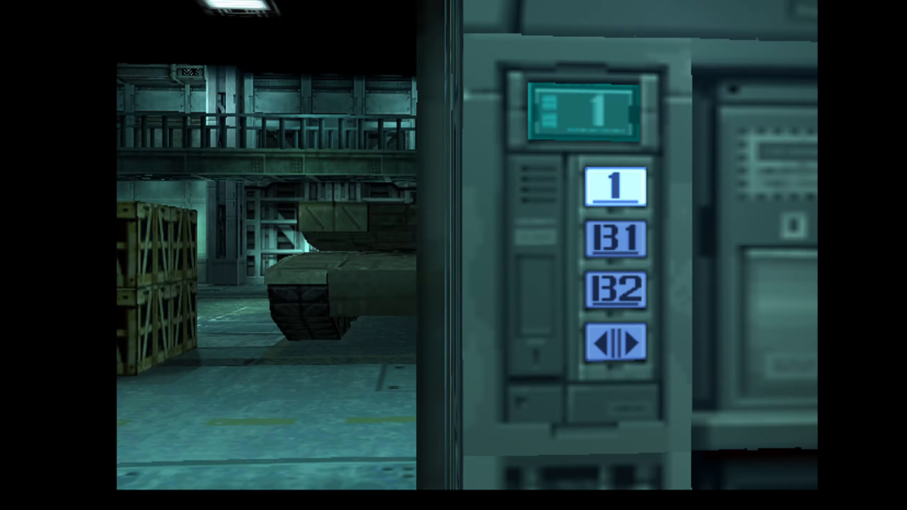
pyautogui.press('Escape')
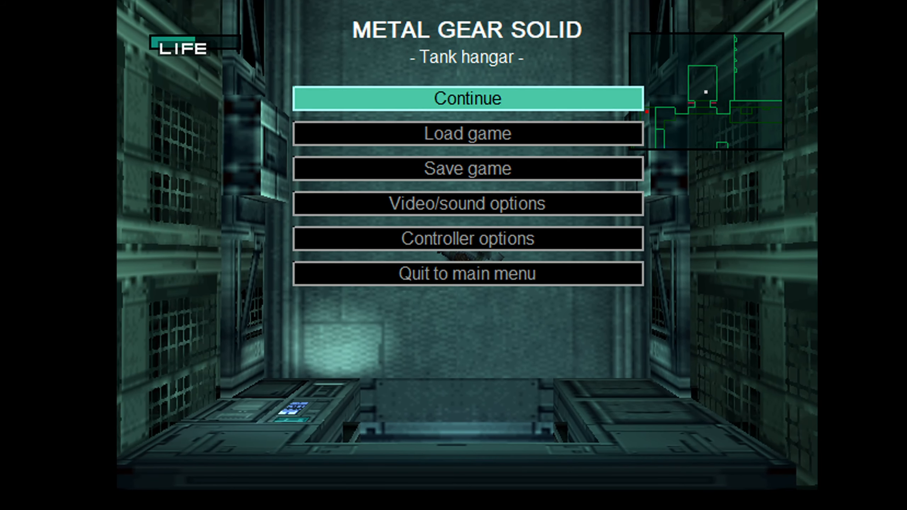
pyautogui.press('Down')
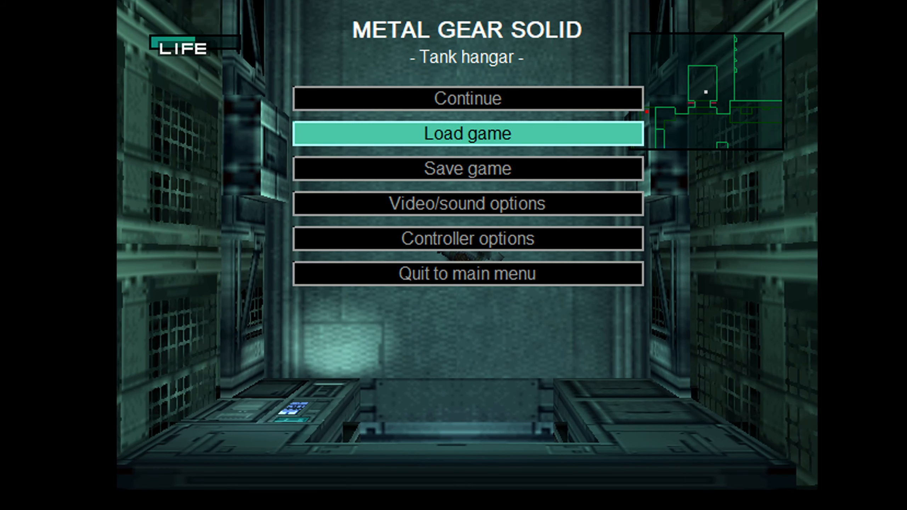
pyautogui.press('Escape')
# Open the in-game codec and call a contact from its memory list to check the portrait, then leave the codec.
pyautogui.press('Tab')
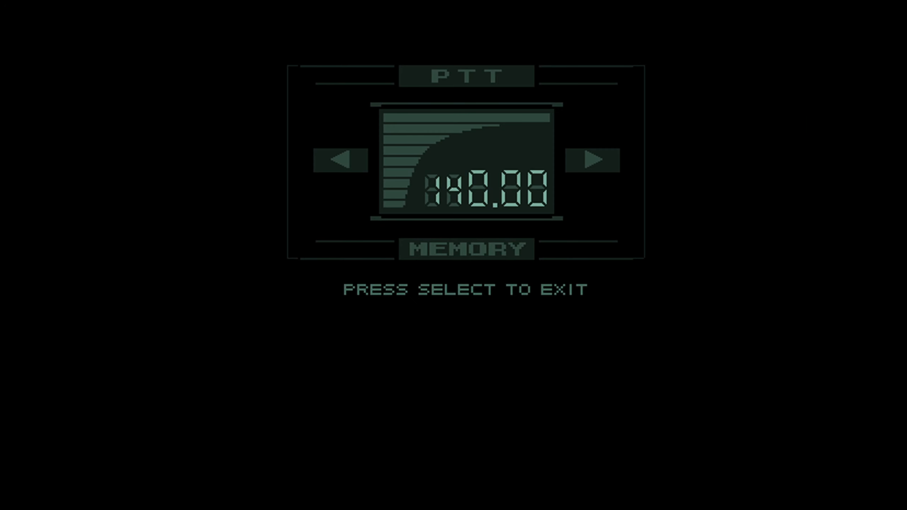
pyautogui.press('Down')
pyautogui.press('Return')
pyautogui.press('BackSpace')
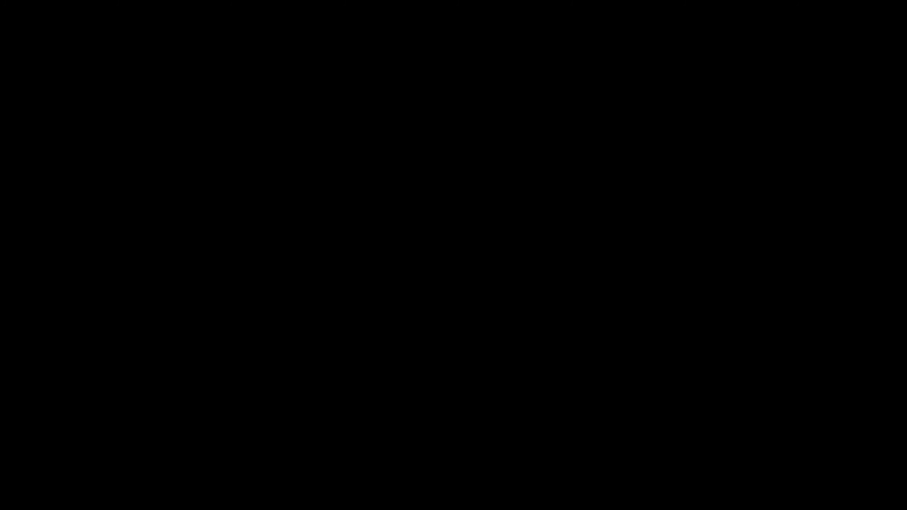